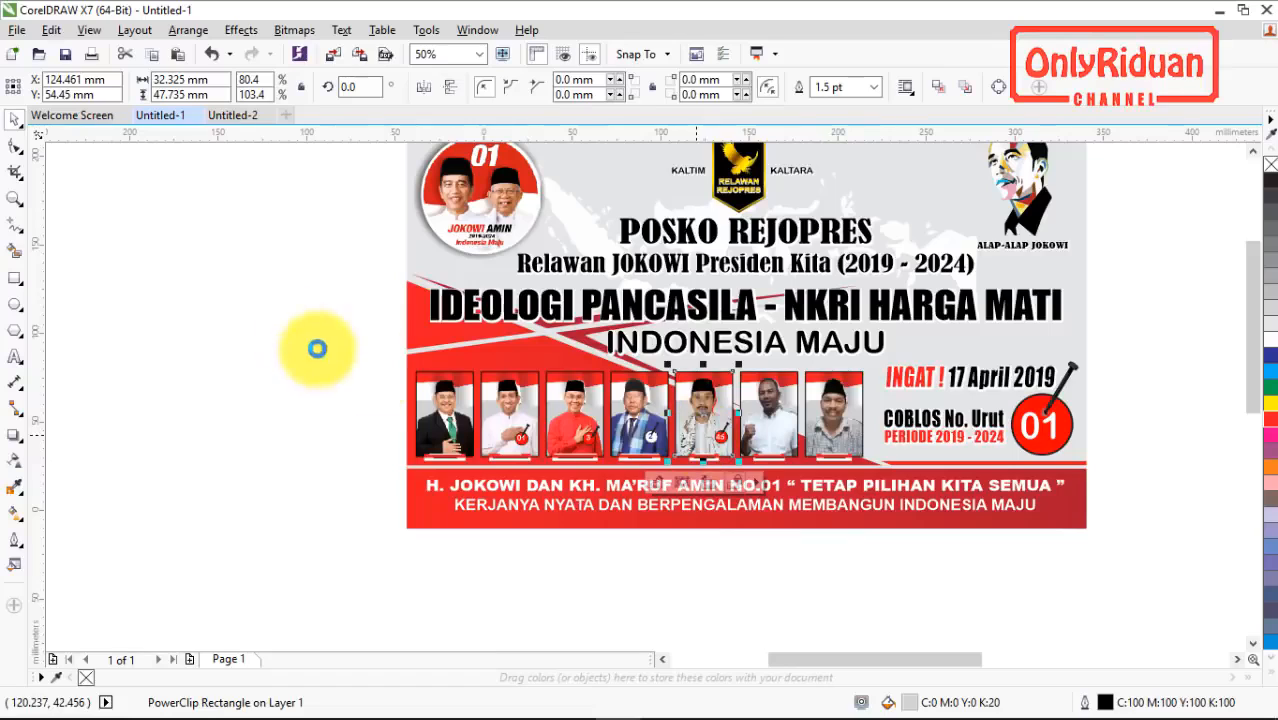
Step: Switch to the Untitled-2 document, add a second page, and paste the copied portrait frame at about X 4.7, Y 12.3 cm
left_click(245, 114)
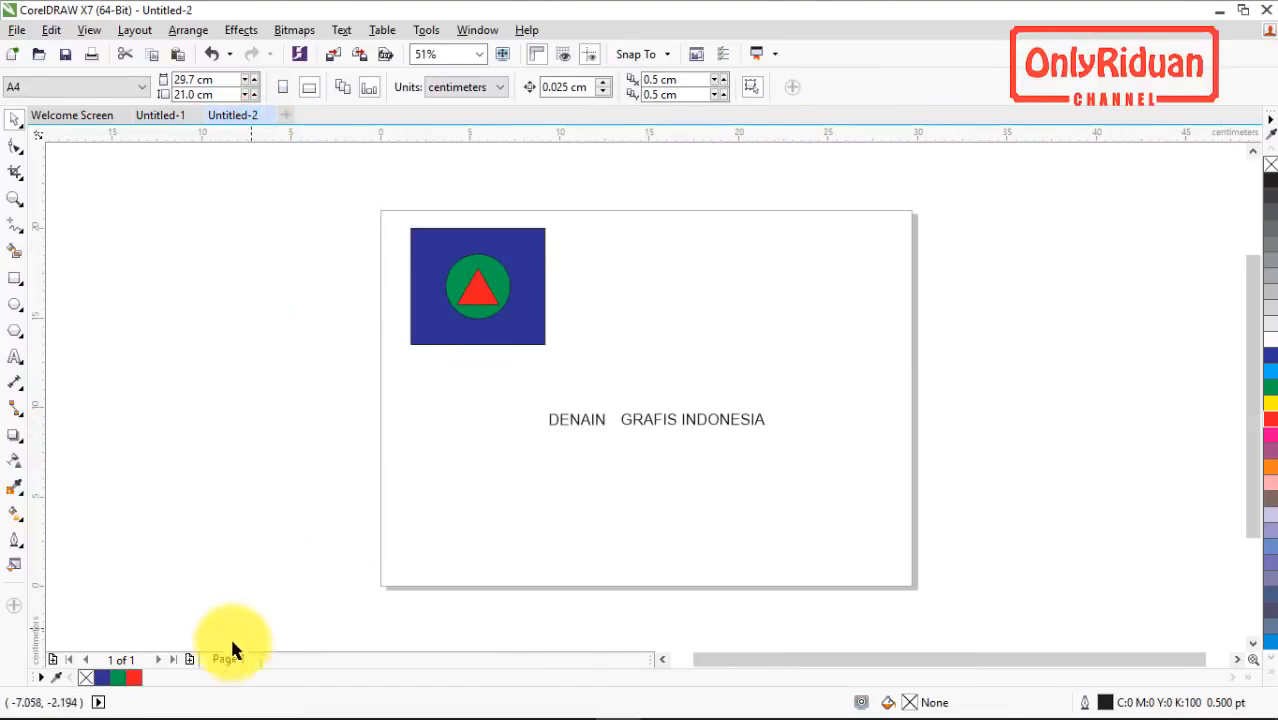
left_click(190, 658)
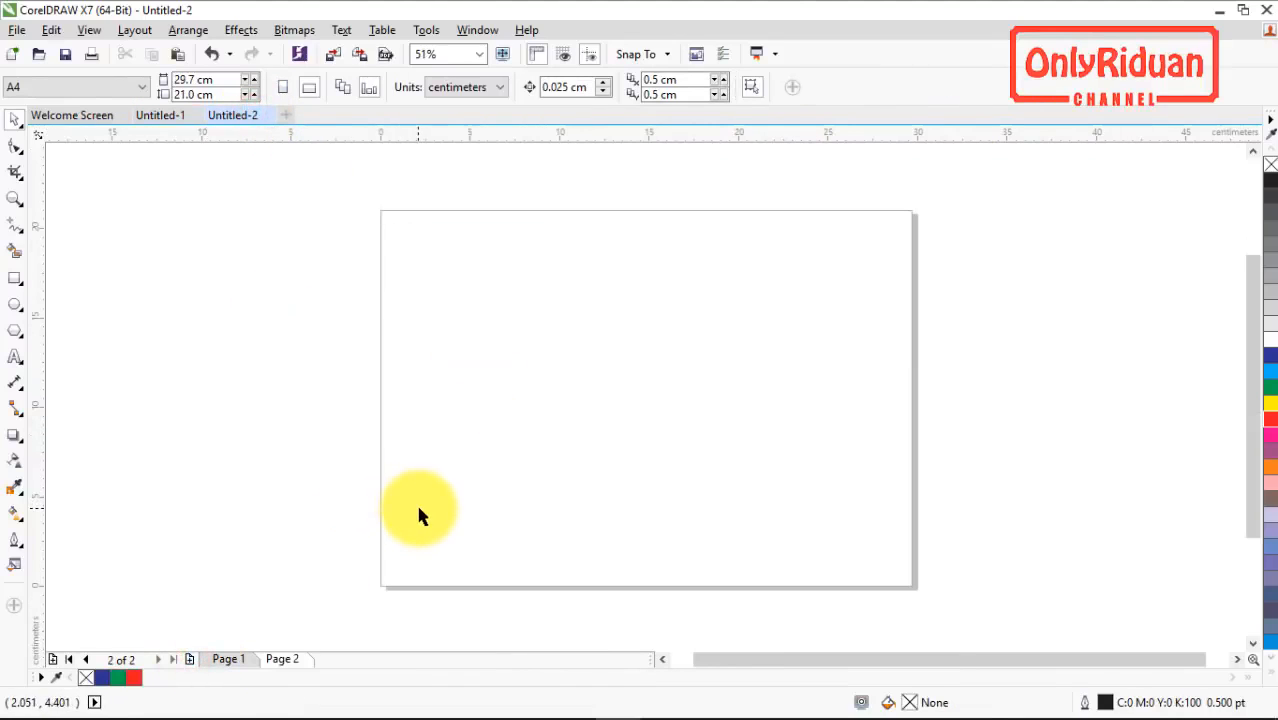
key("ctrl+v")
left_click_drag(593, 485, 463, 365)
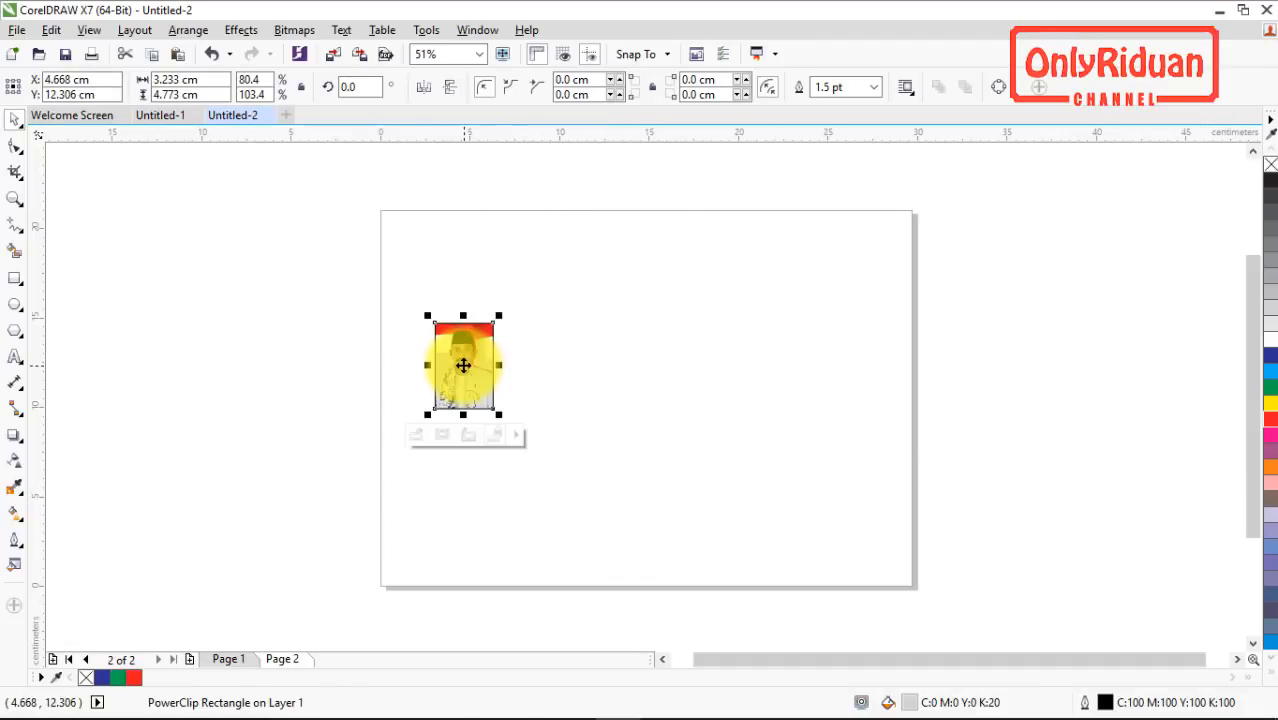
Step: Delete the portrait photo from inside the PowerClip frame, keeping the flag, and move the frame to about X 2.7, Y 12.8 cm
right_click(463, 364)
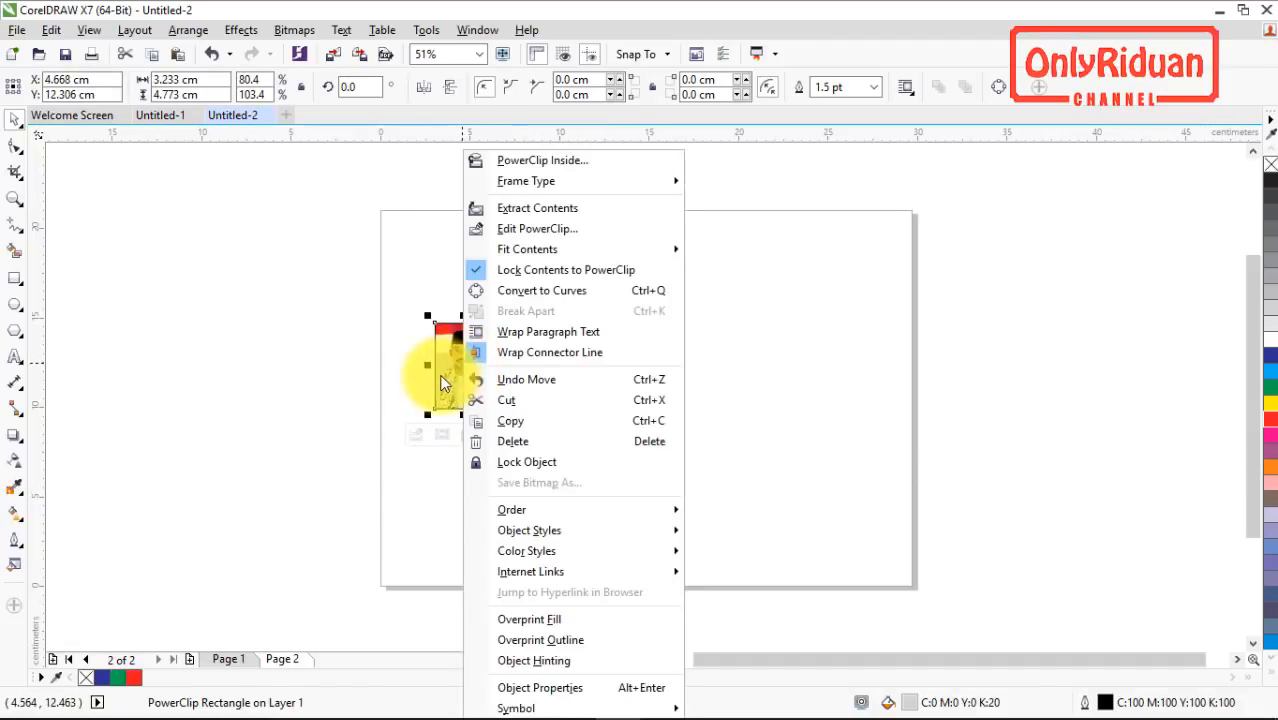
left_click(527, 230)
left_click(366, 300)
left_click(463, 373)
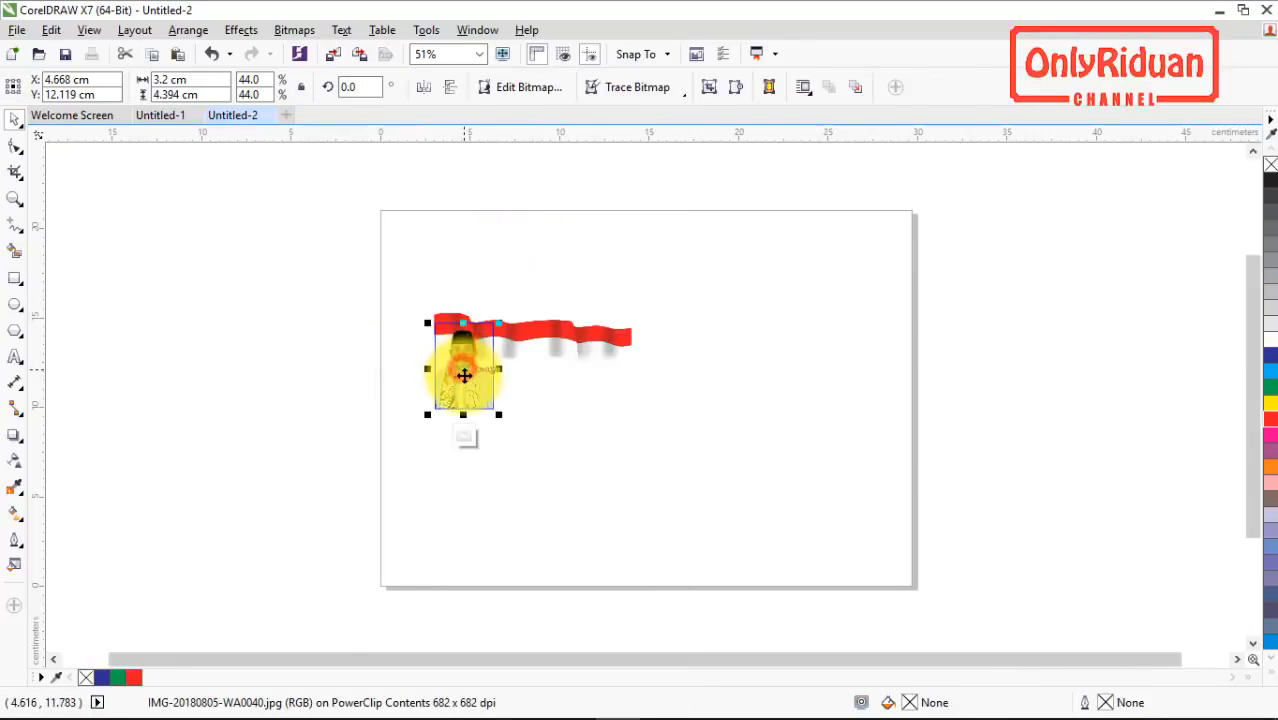
key("Delete")
right_click(470, 341)
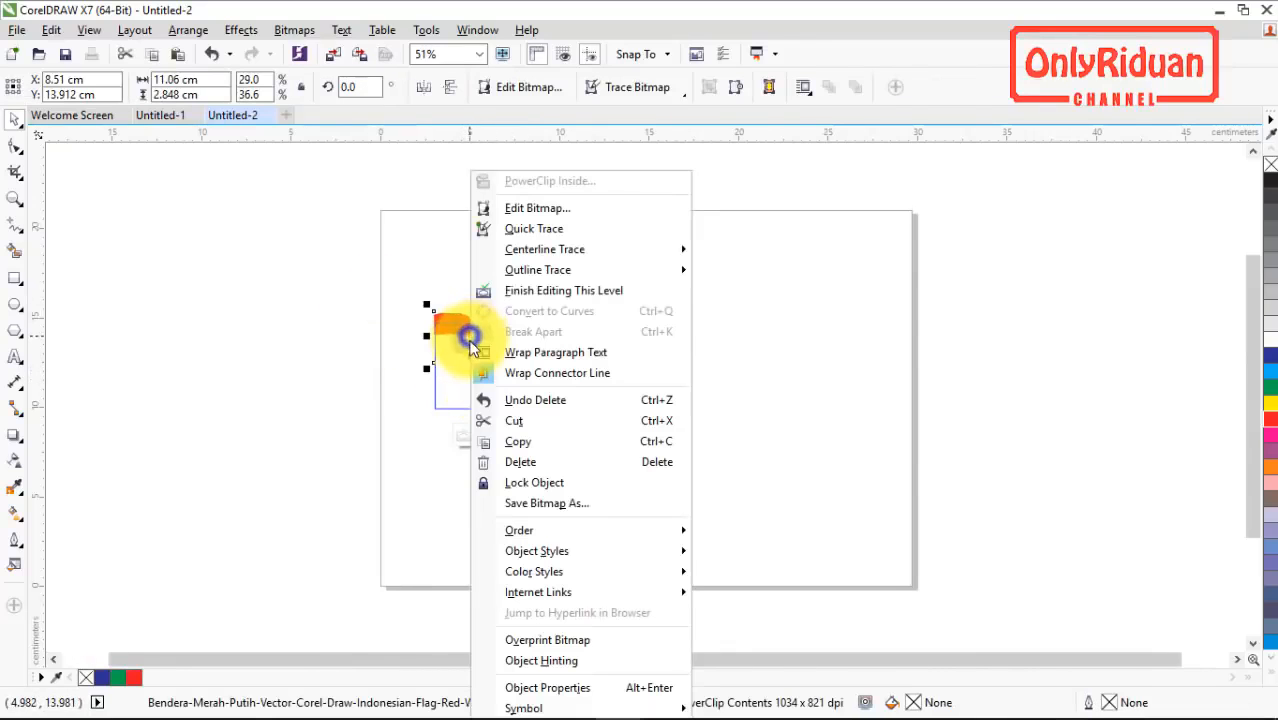
left_click(525, 291)
left_click_drag(461, 360, 414, 348)
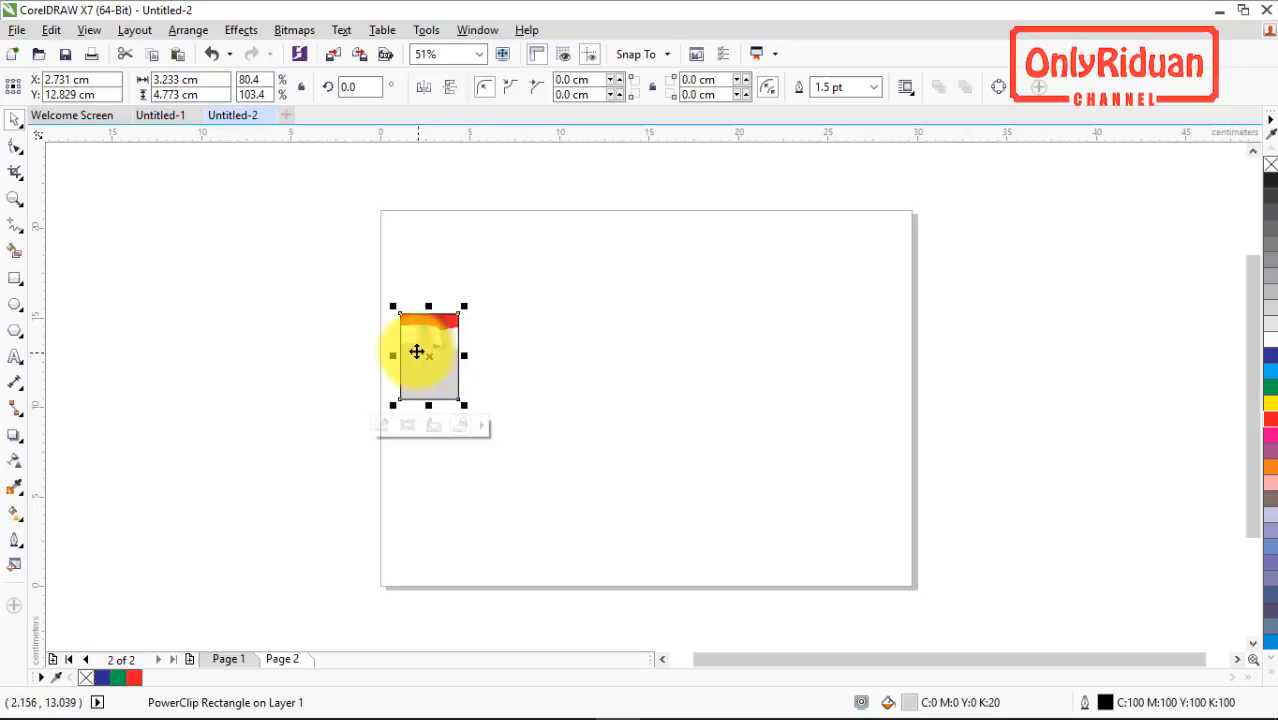
scroll(414, 348, "up", 2)
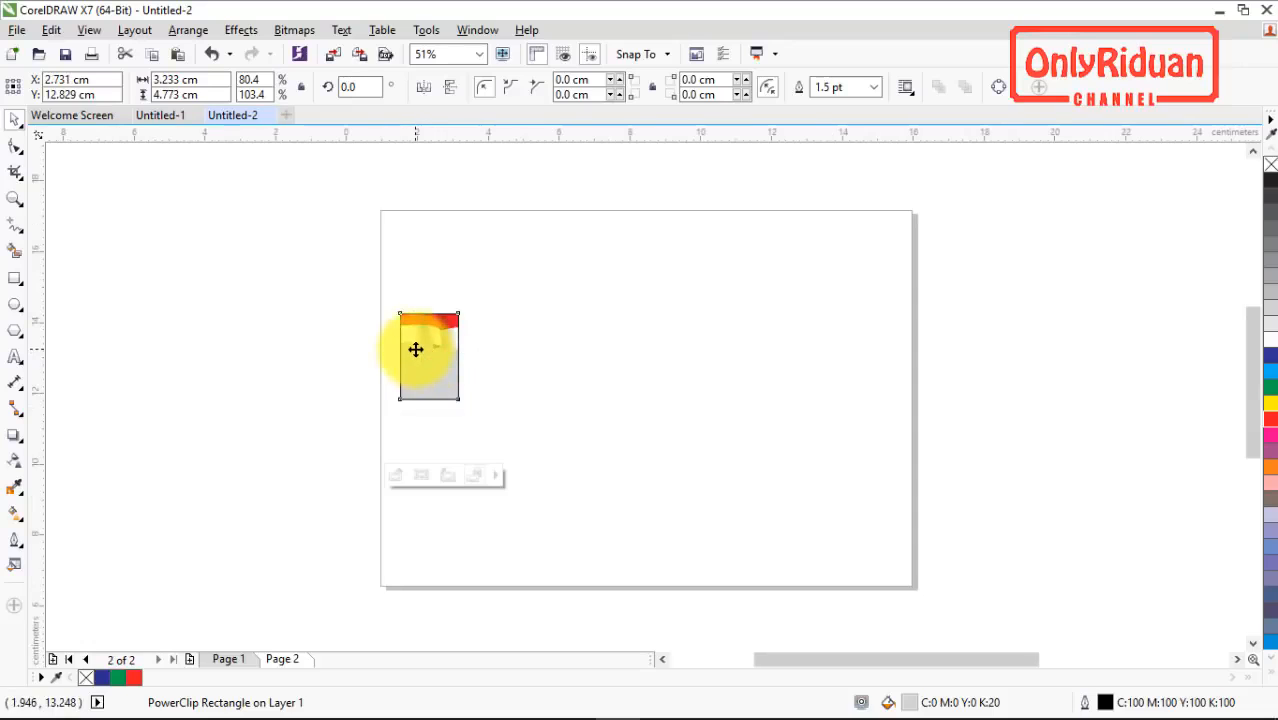
Step: Examine the row of portrait frames in the Untitled-1 banner for reference, and return to the flag frame in Untitled-2
left_click(160, 116)
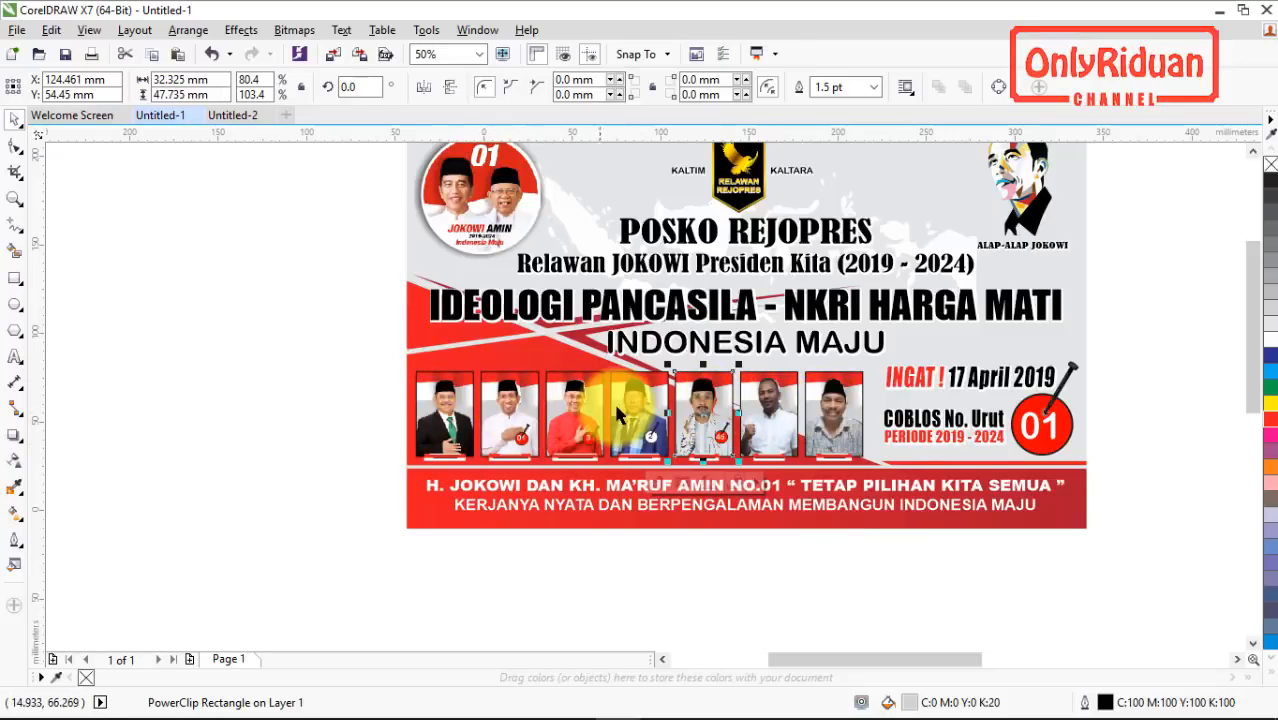
left_click(230, 115)
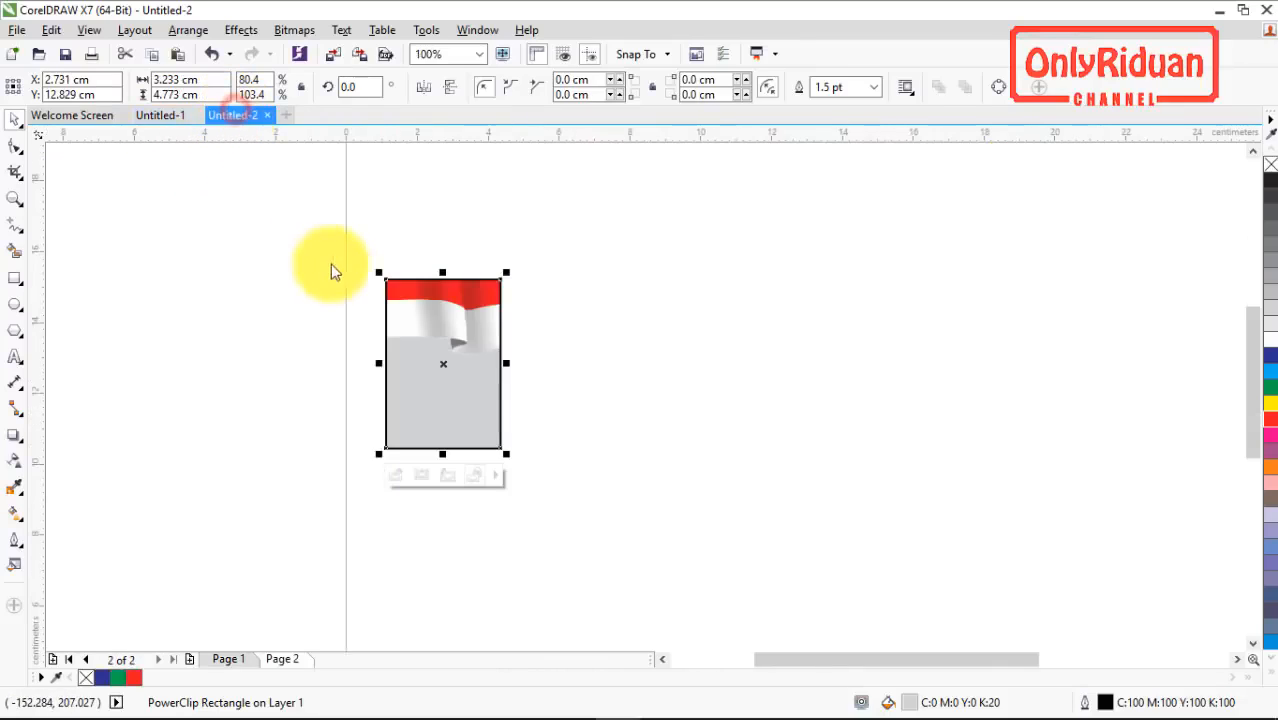
left_click(560, 396)
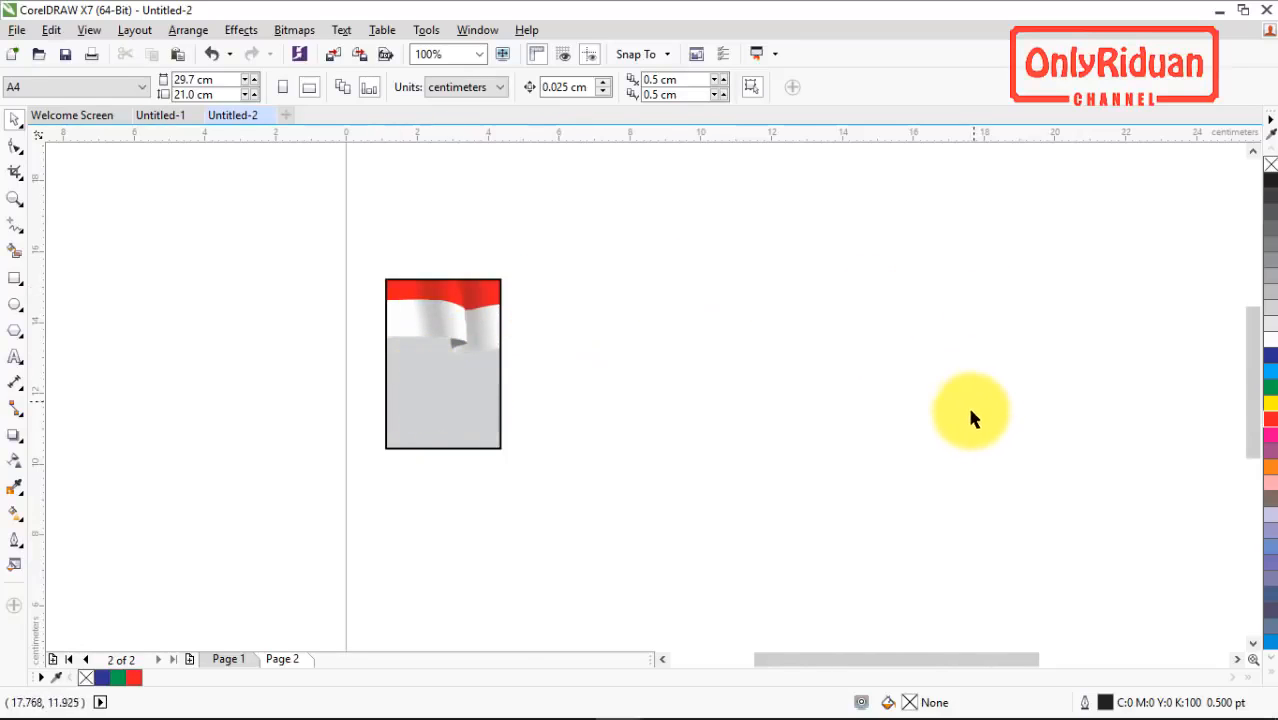
left_click(420, 352)
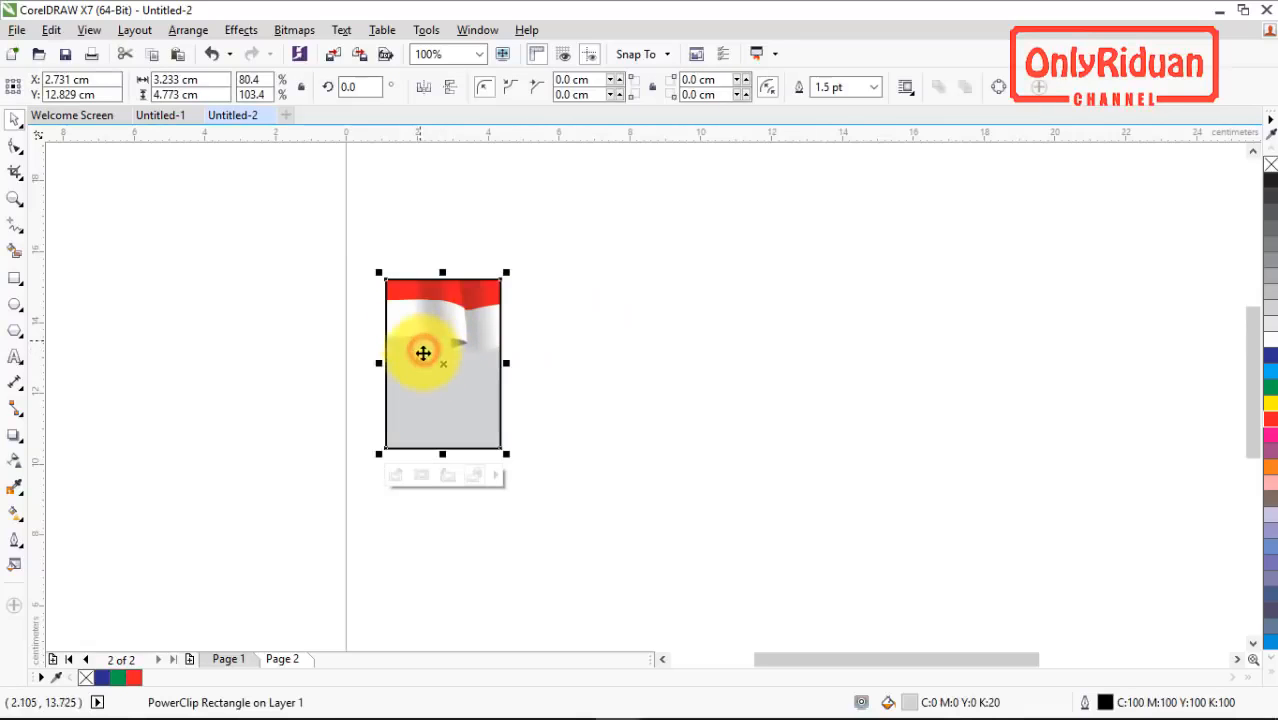
left_click(445, 517)
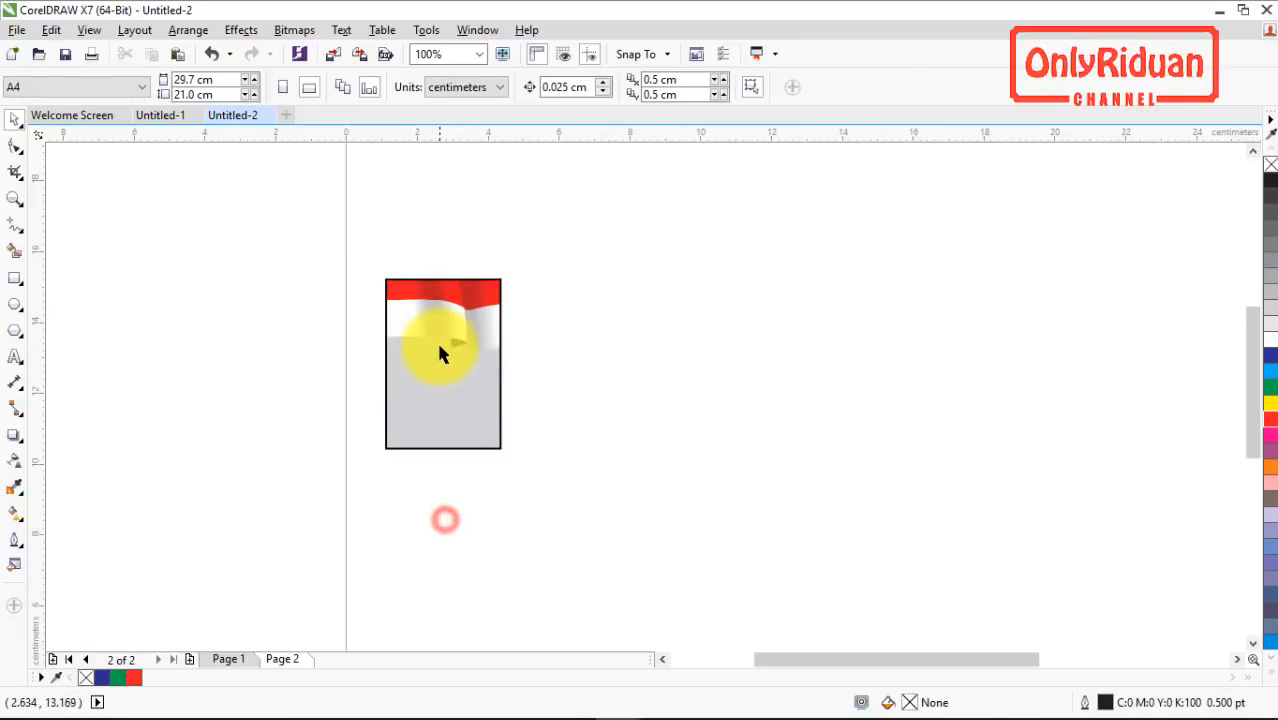
Step: Duplicate the flag frame and place the copy immediately to its right with a narrow gap, at about X 6.3, Y 12.9 cm
left_click(440, 346)
key("ctrl+d")
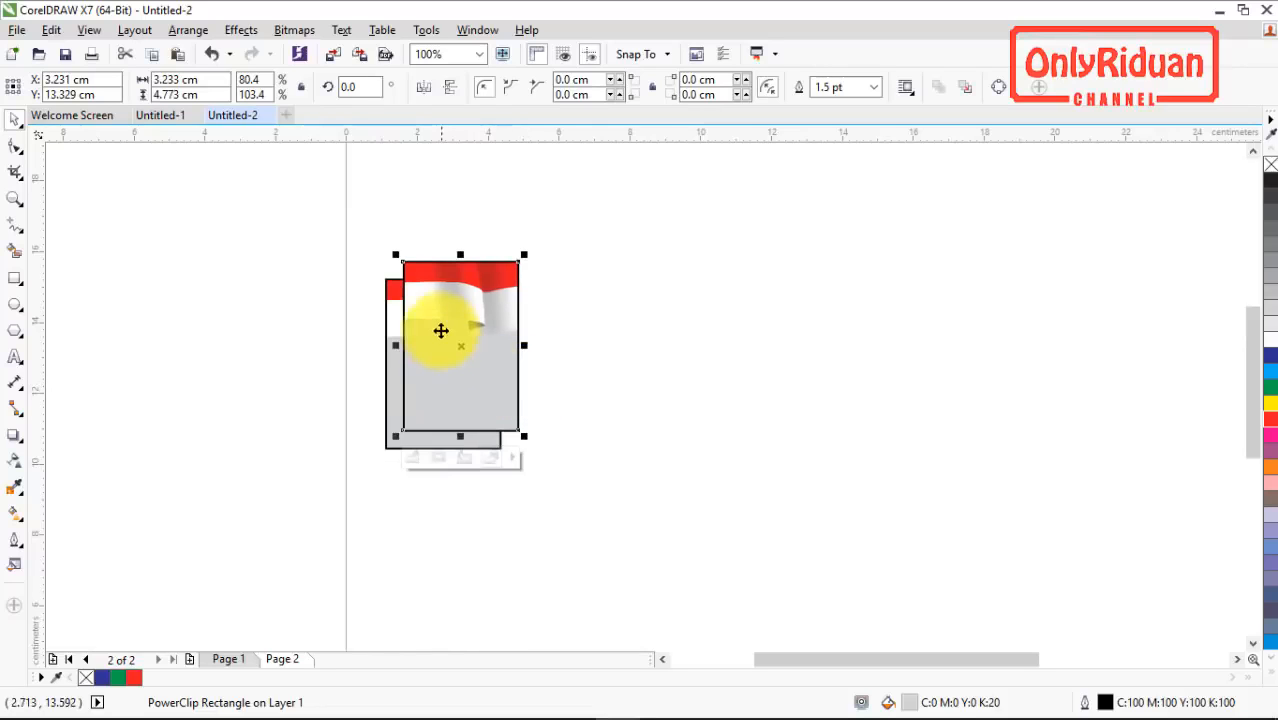
left_click_drag(414, 277, 527, 292)
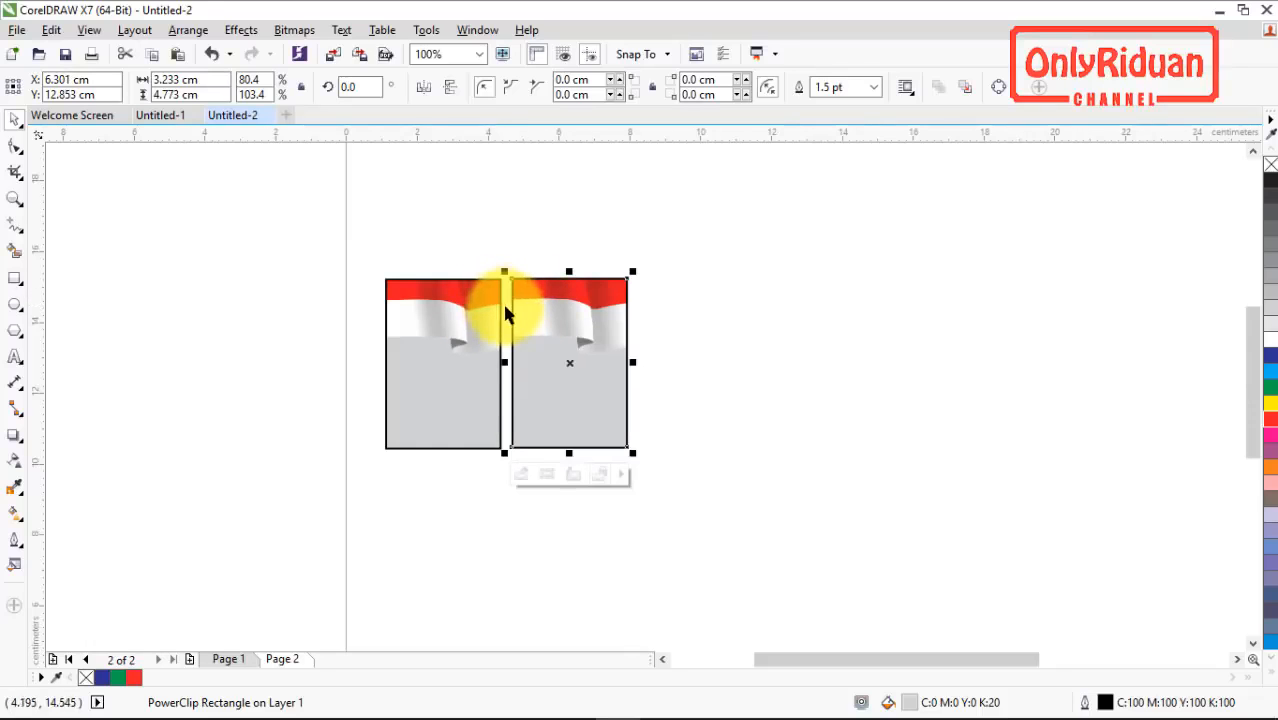
Step: Repeat the duplication at the same spacing to build a horizontal row of six flag frames
key("ctrl+d")
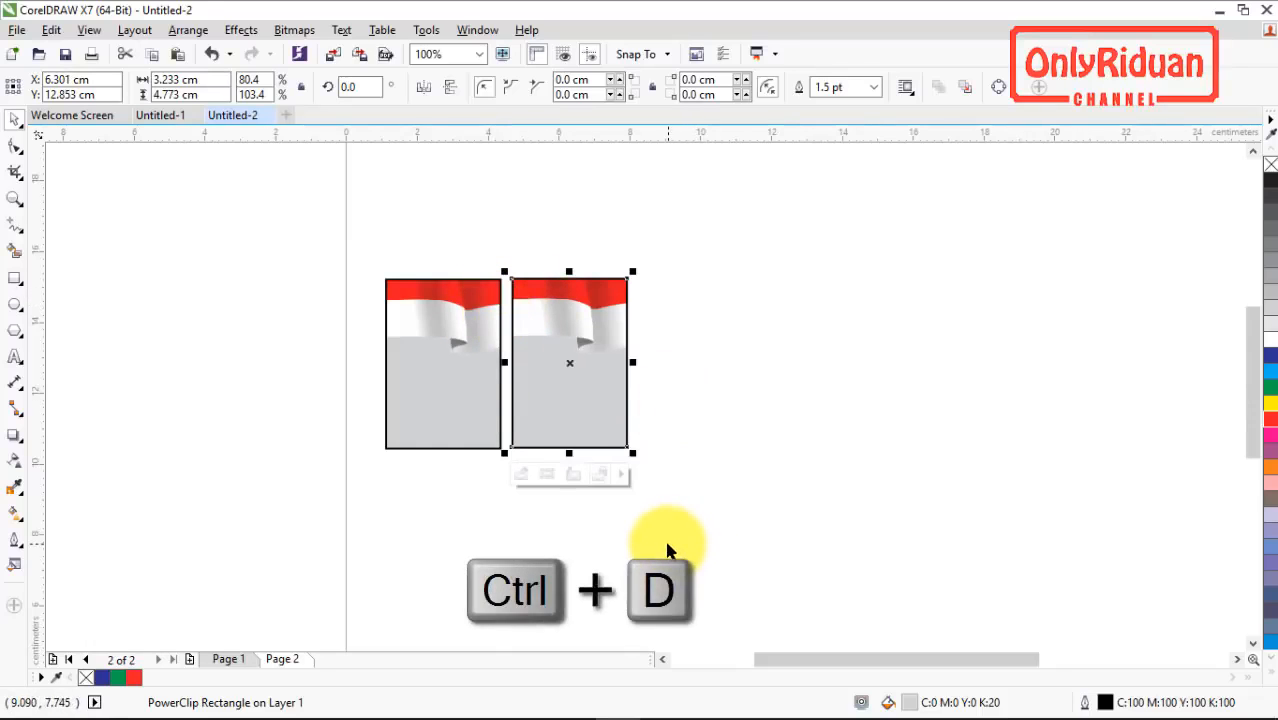
key("ctrl+d")
key("ctrl+d")
key("ctrl+d")
key("ctrl+d")
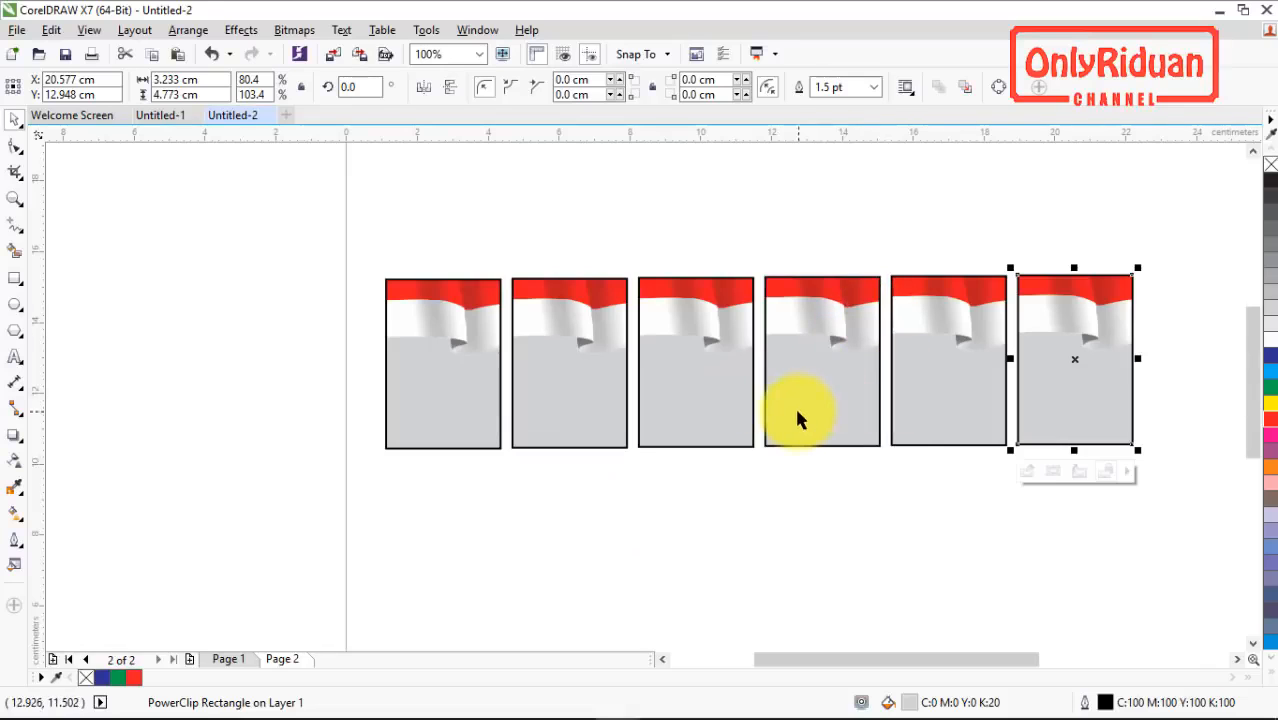
Step: Duplicate the first frame and place the copy above the second frame, at about X 6.3, Y 17.9 cm
left_click(456, 345)
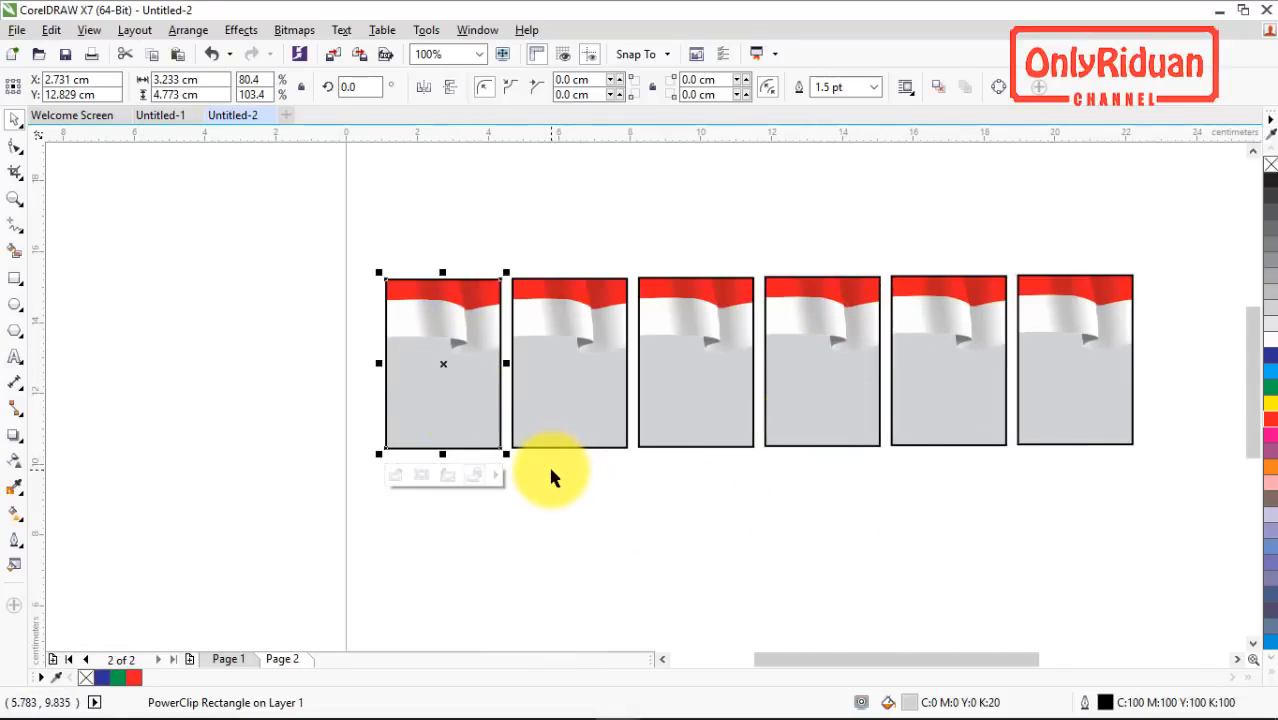
key("ctrl+d")
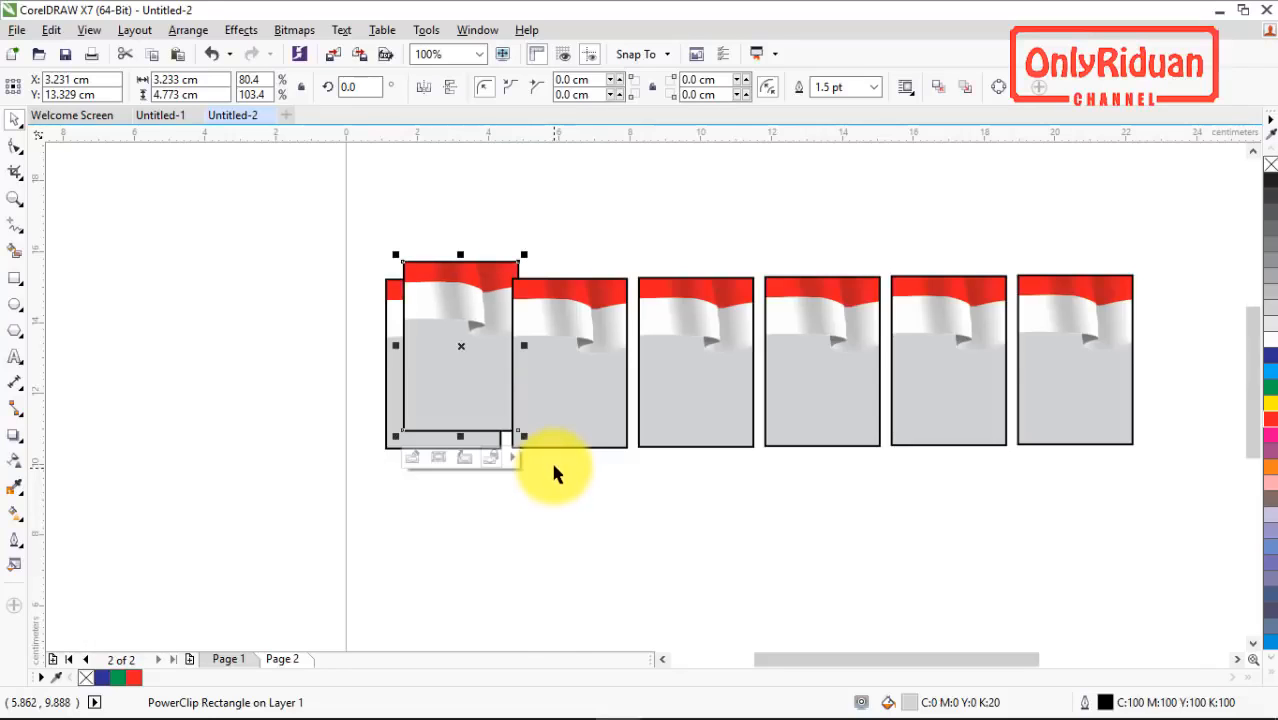
left_click(1253, 150)
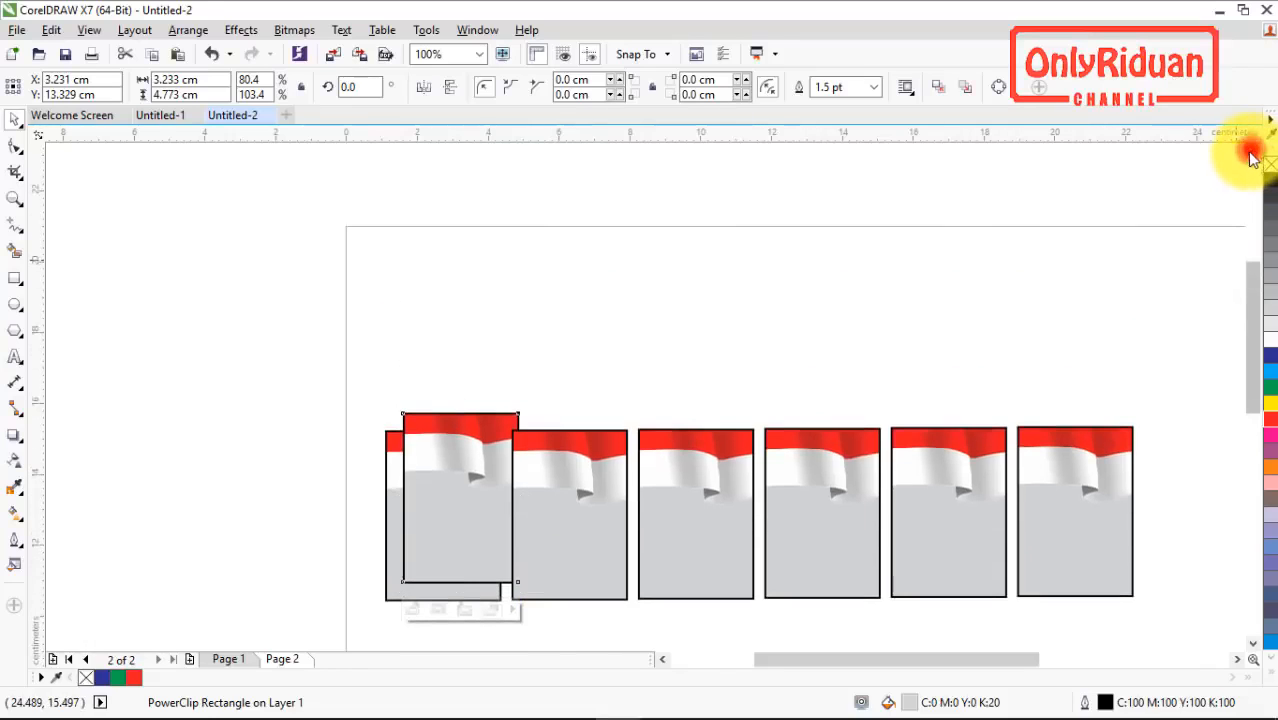
left_click_drag(456, 503, 566, 344)
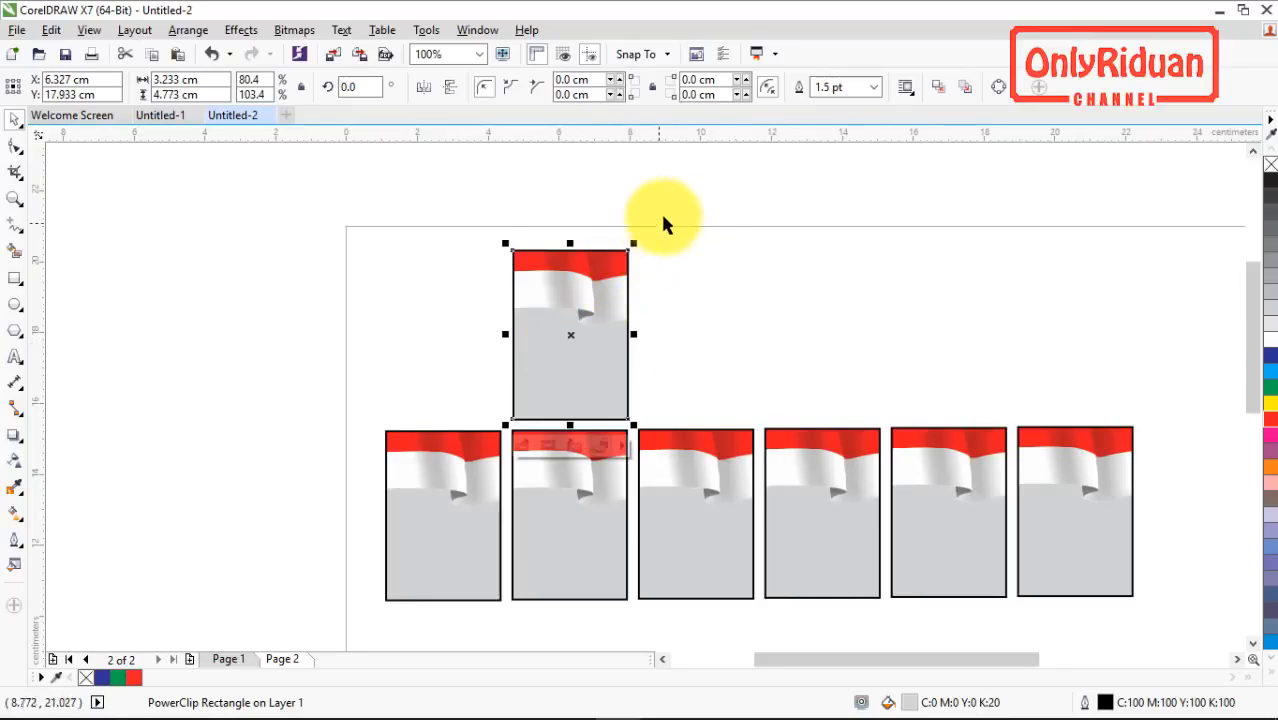
scroll(729, 237, "down", 2)
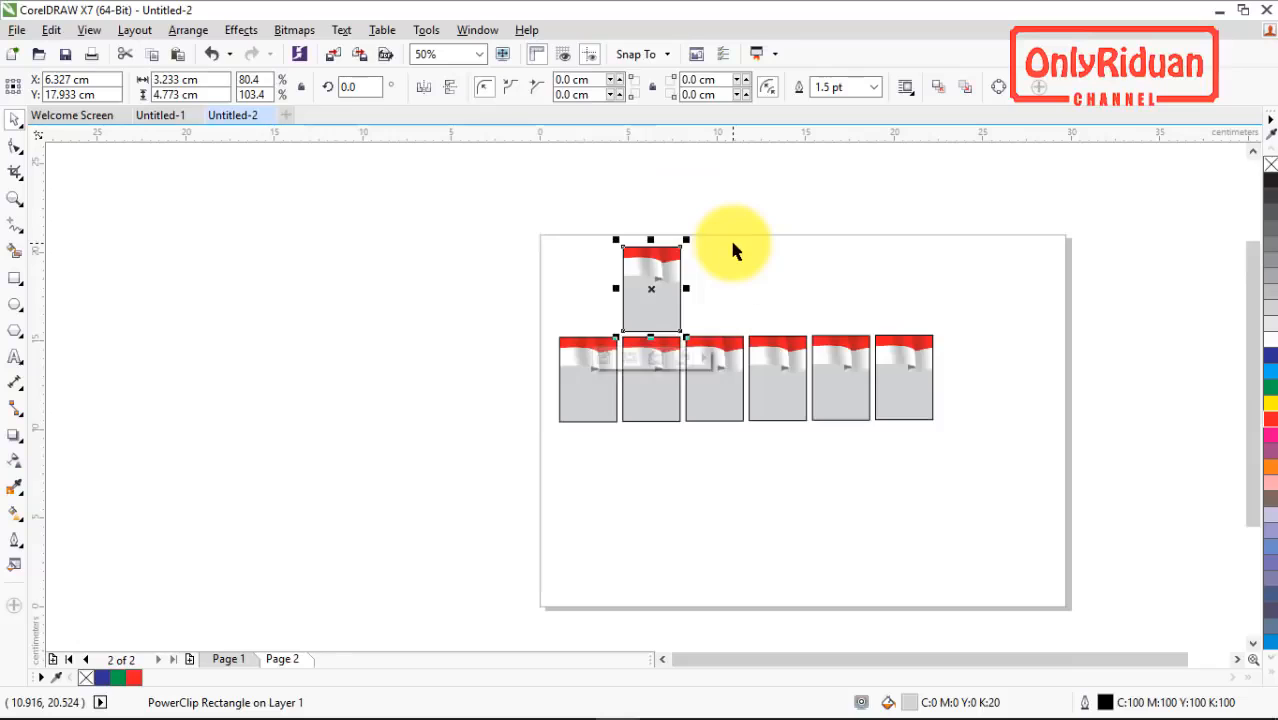
left_click(1255, 152)
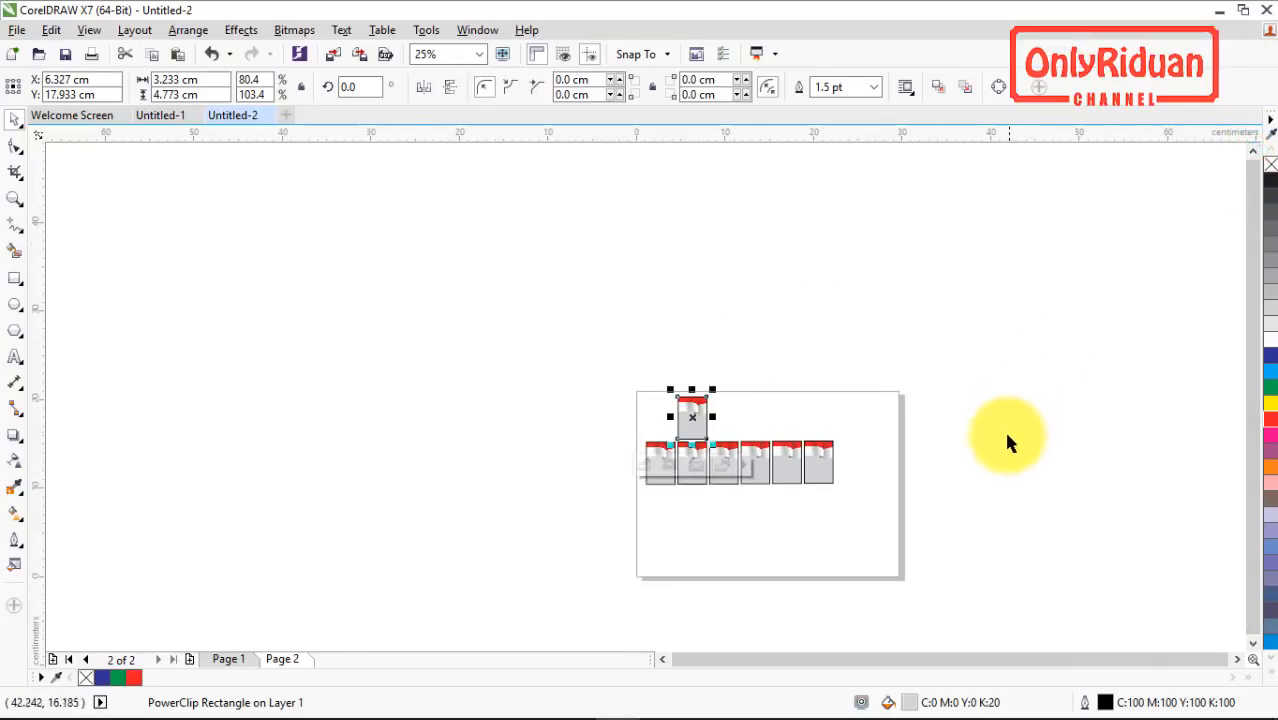
Step: Repeat the last duplication with its diagonal offset to make a rising line of five frames
key("ctrl+r")
key("ctrl+r")
key("ctrl+r")
key("ctrl+r")
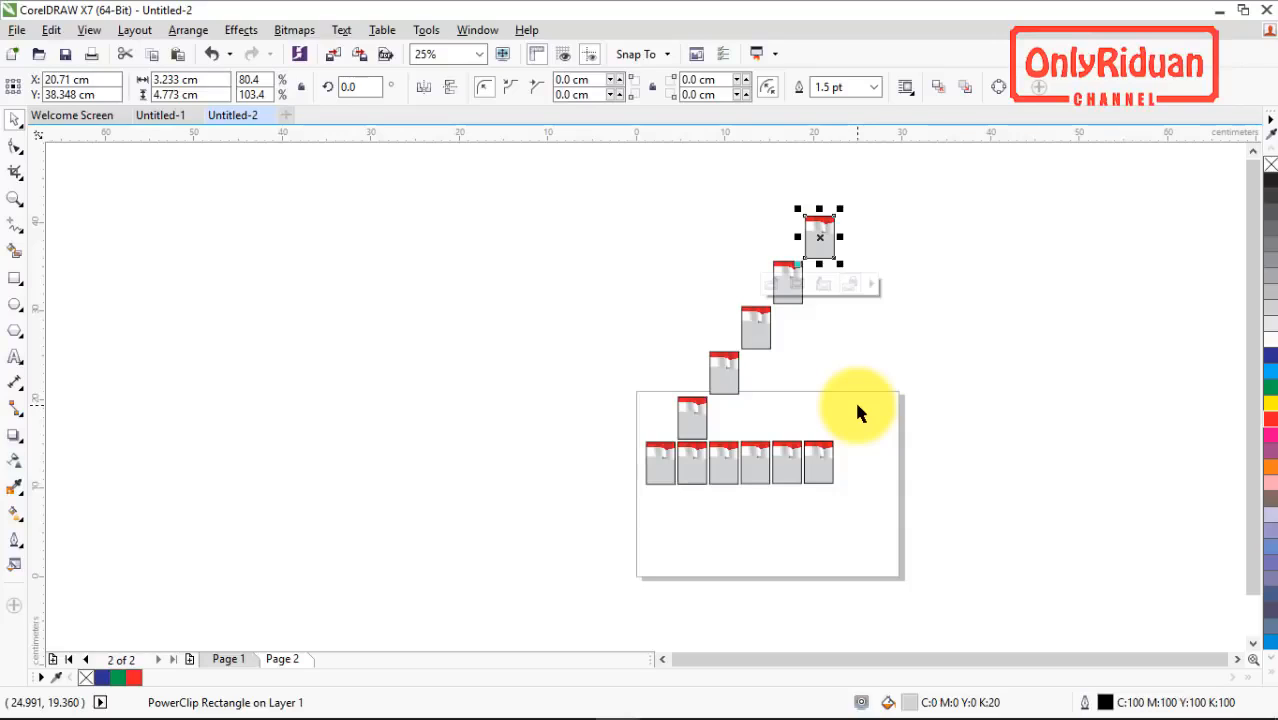
Step: Undo the diagonal copies and delete the remaining duplicate that overlaps the first frame
key("ctrl+z")
key("ctrl+z")
key("ctrl+z")
key("ctrl+z")
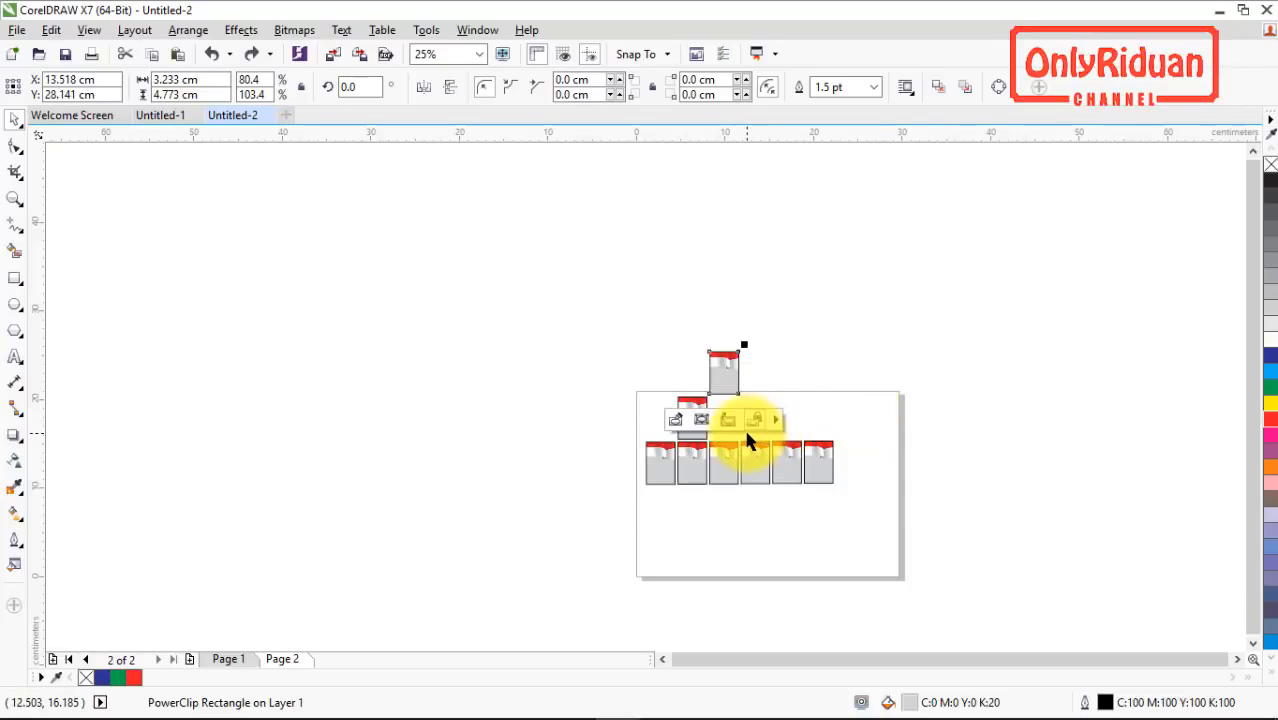
key("ctrl+z")
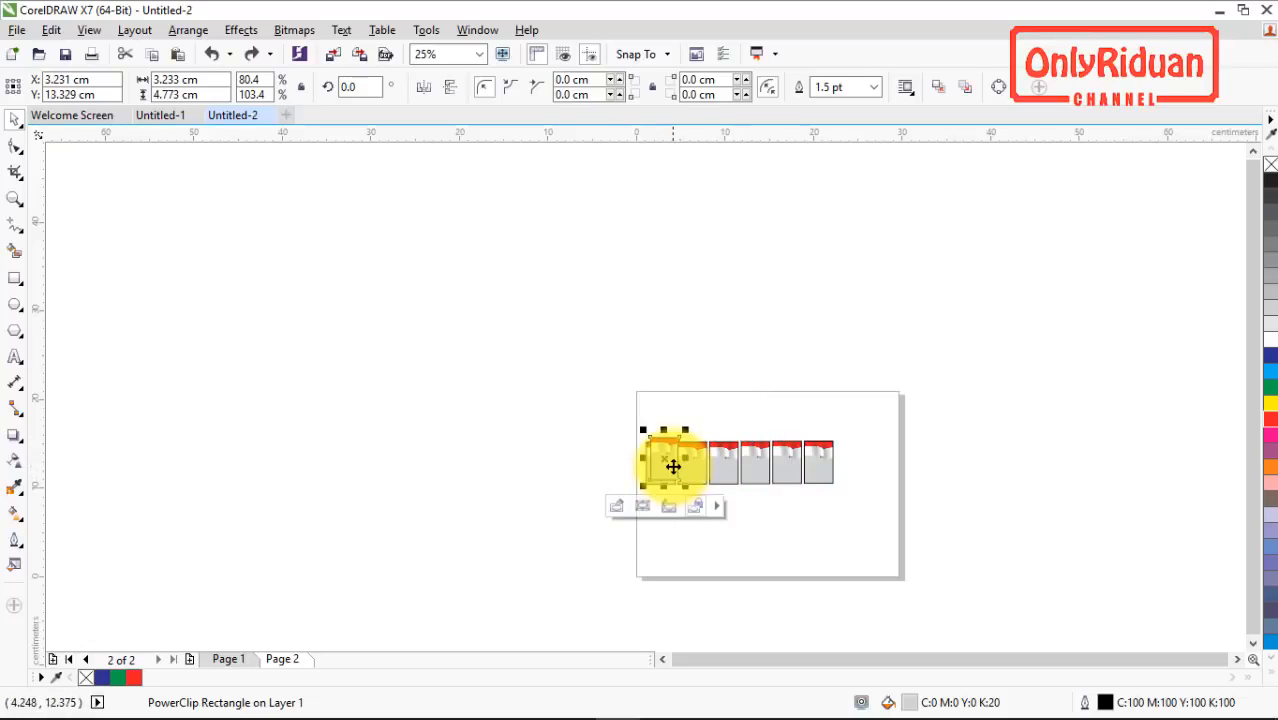
scroll(666, 465, "up", 2)
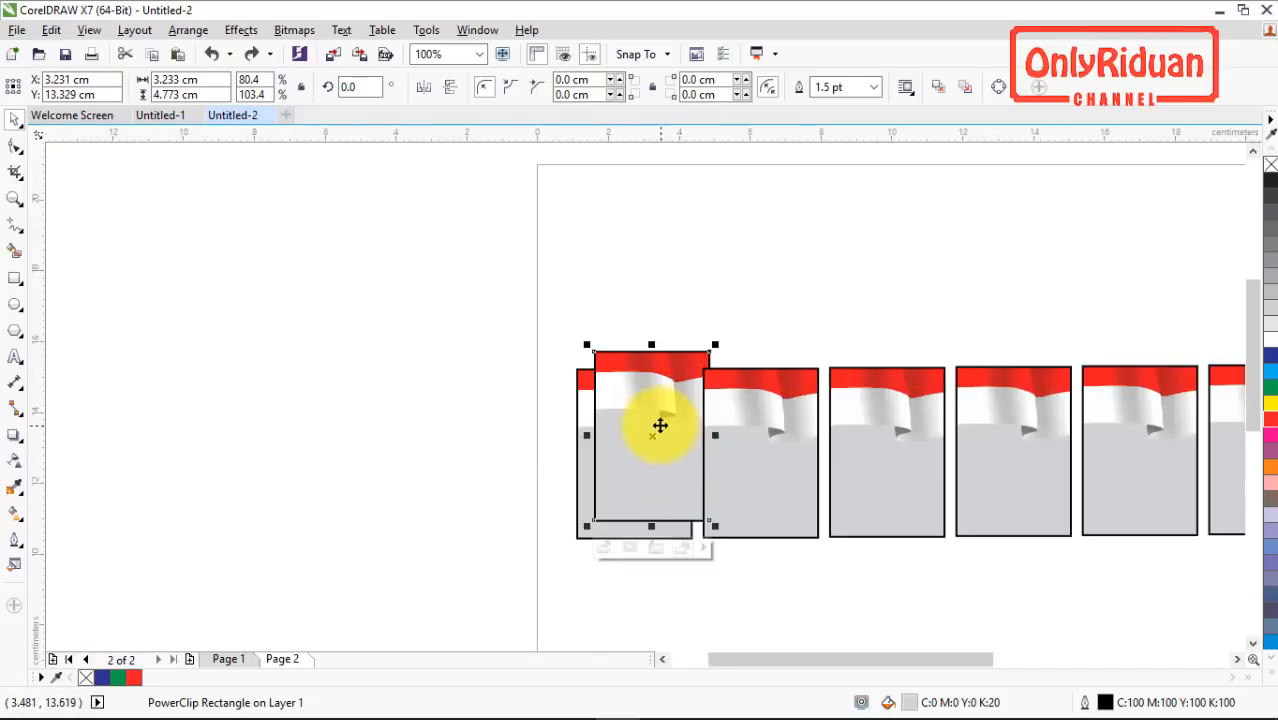
key("Delete")
Step: Duplicate the first frame and place the copy directly below it with a narrow gap, at about X 2.9, Y 7.7 cm
left_click(621, 450)
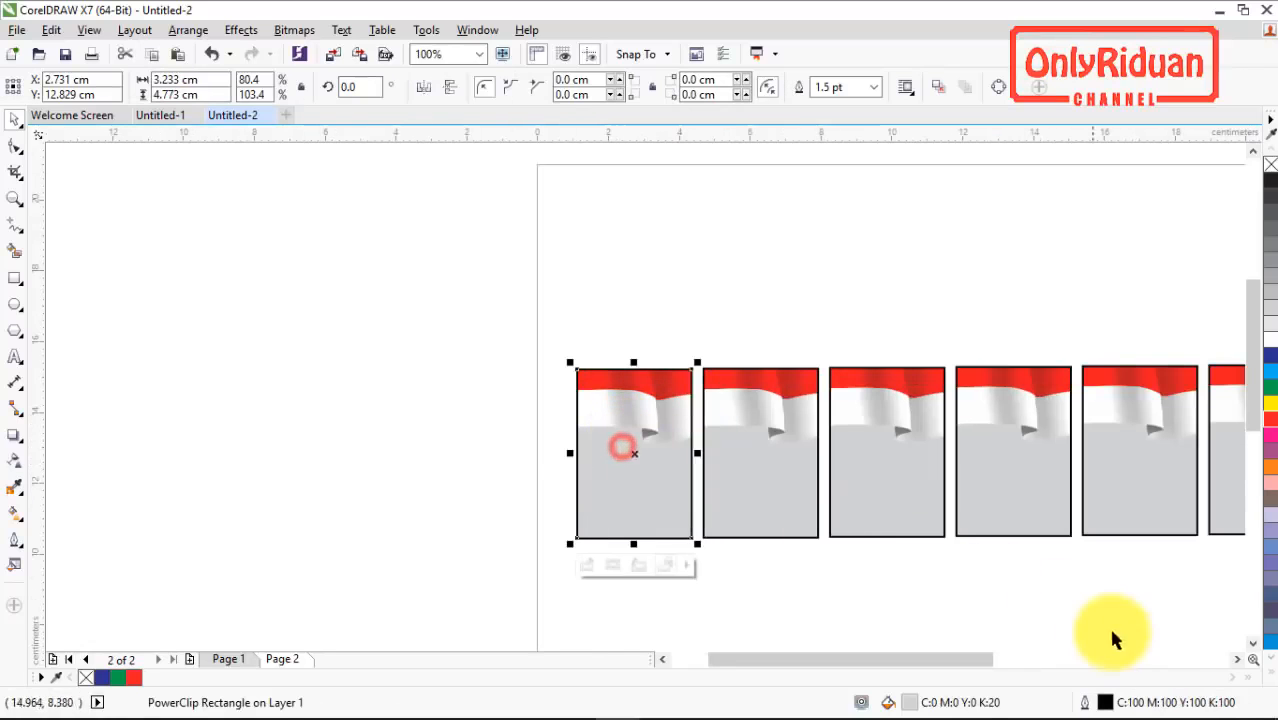
left_click(1253, 643)
key("ctrl+d")
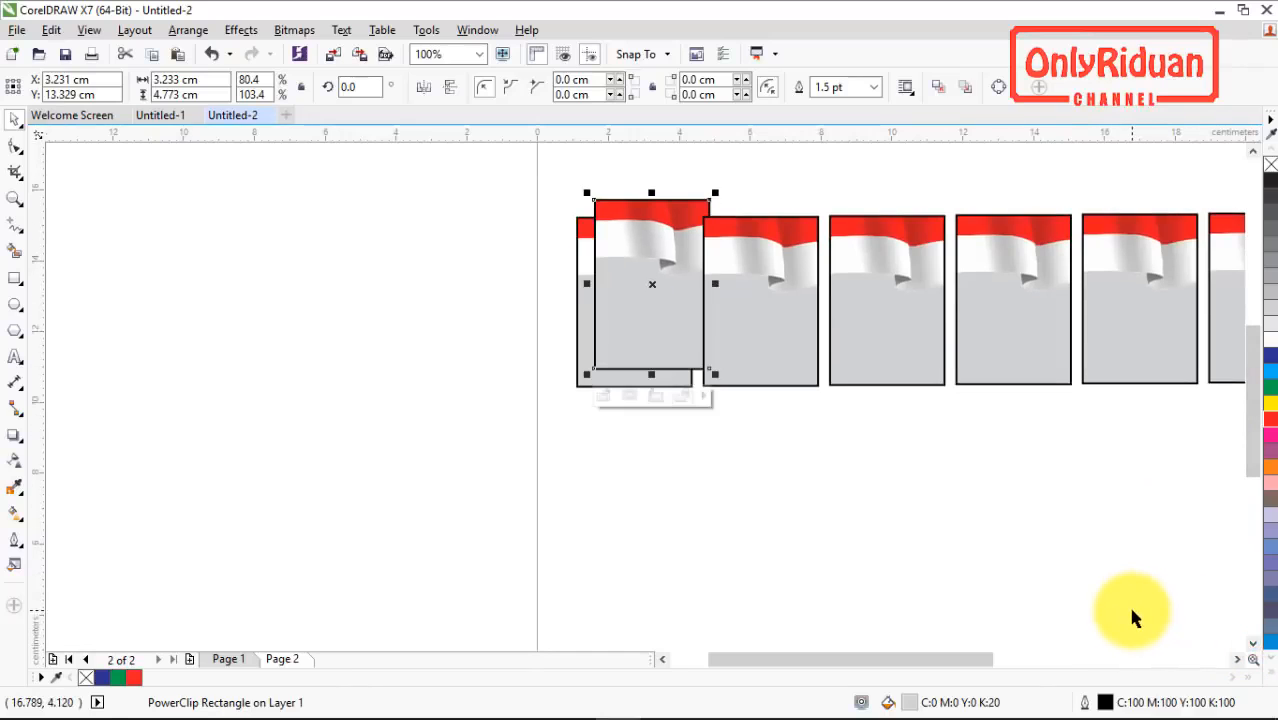
left_click_drag(636, 266, 636, 428)
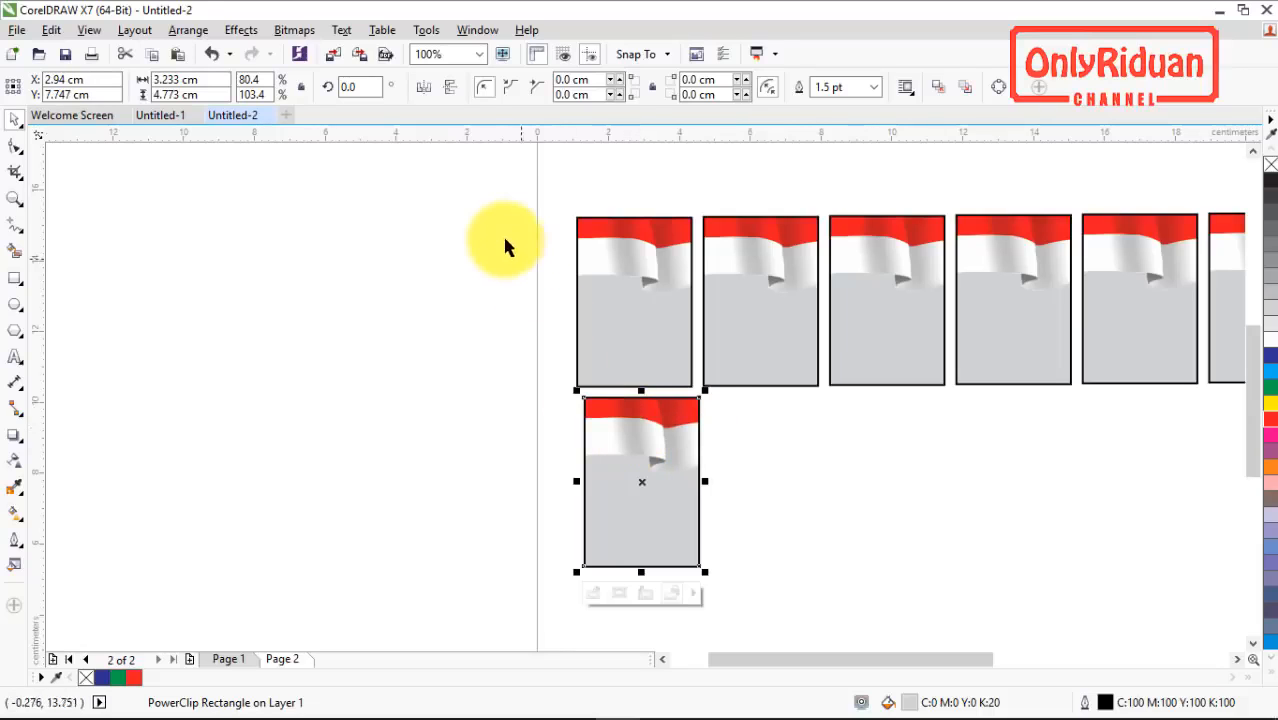
Step: Align the lower copy with the first frame so both stand in one straight column
left_click_drag(478, 191, 755, 594)
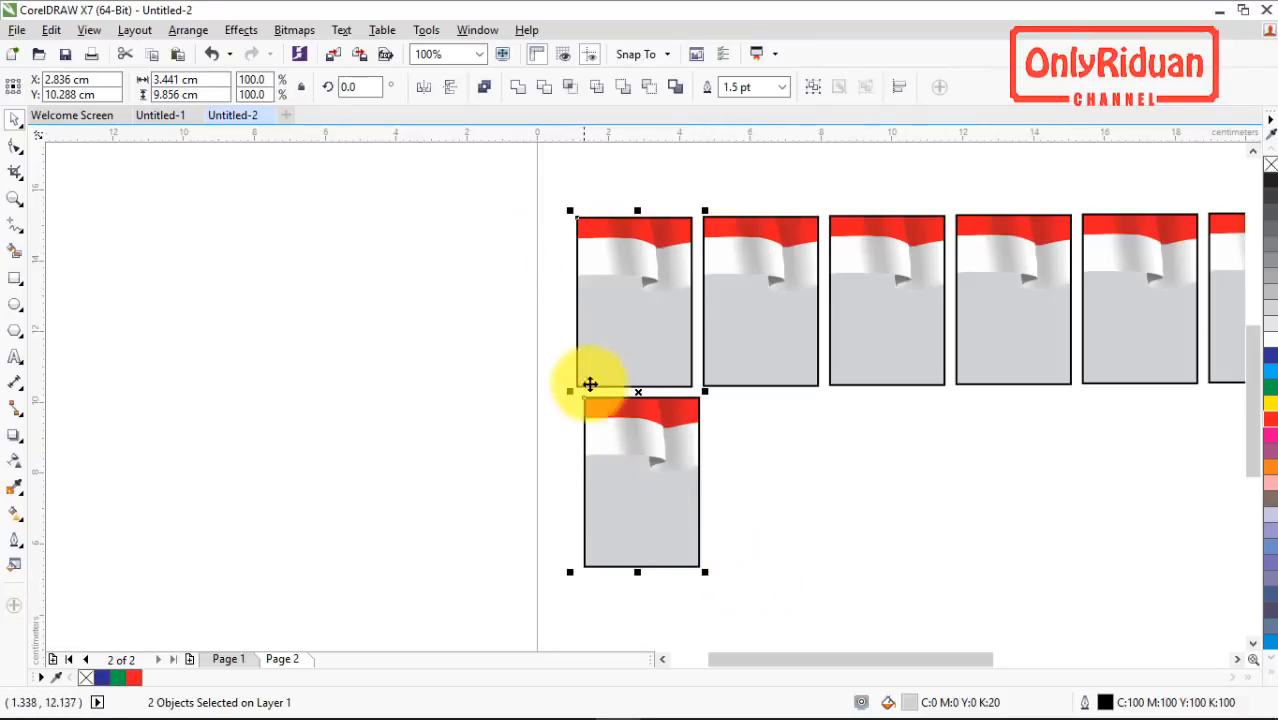
left_click_drag(614, 412, 596, 448)
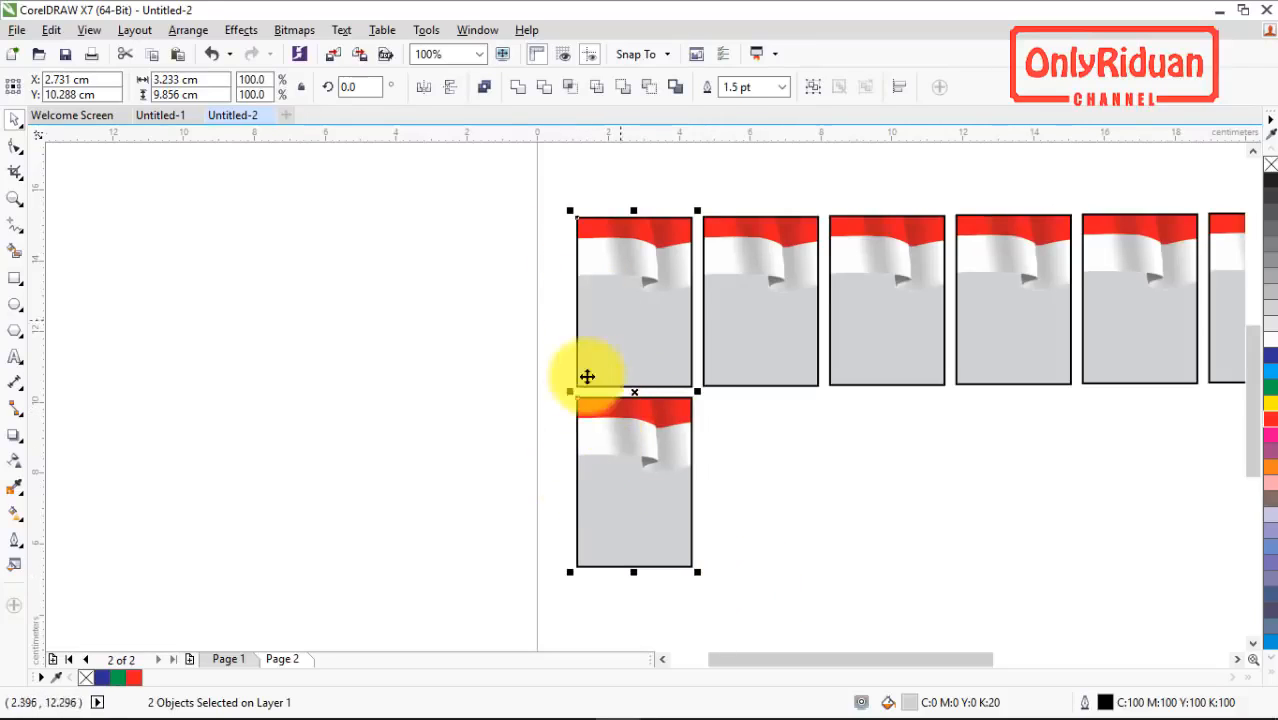
left_click(745, 430)
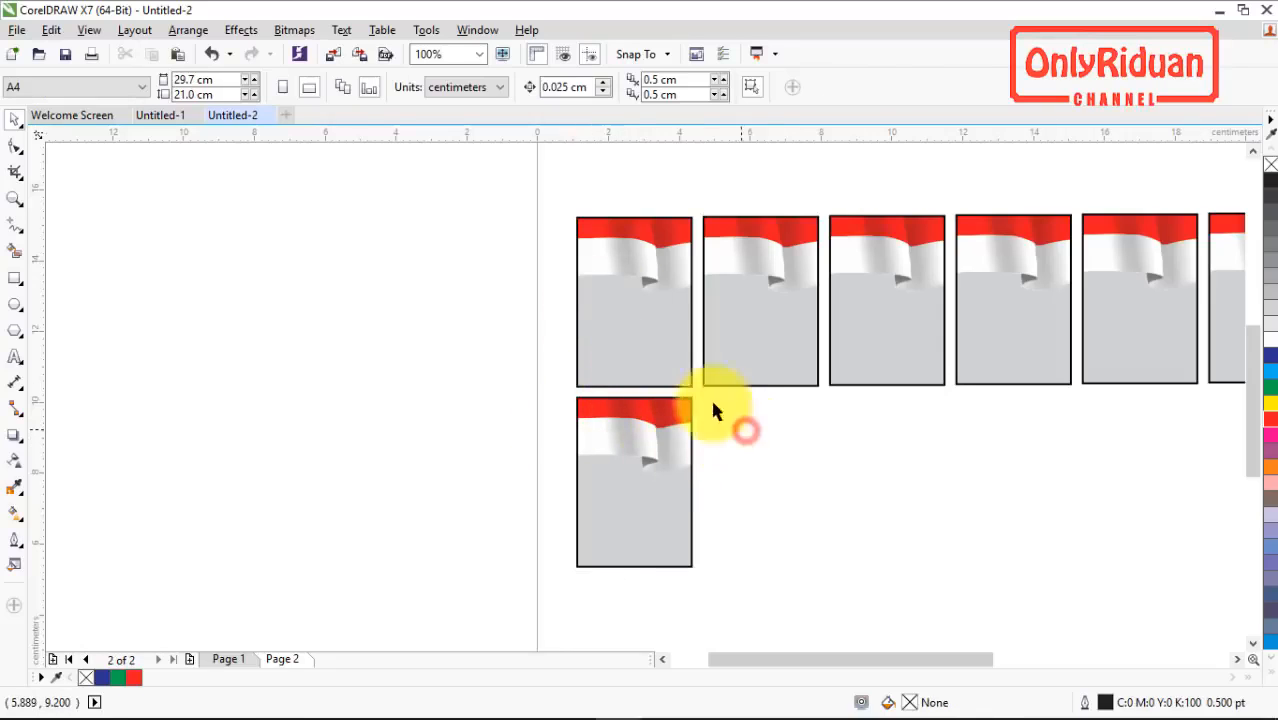
left_click(652, 329)
key("ctrl+d")
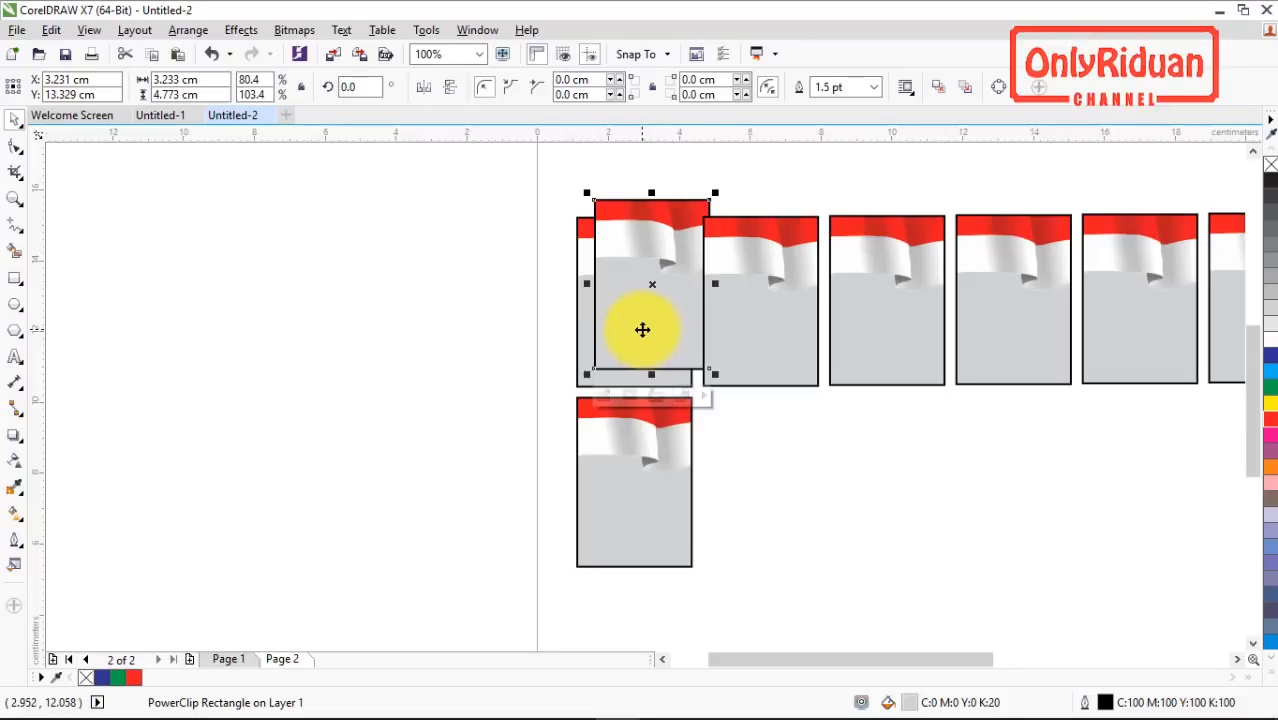
key("Delete")
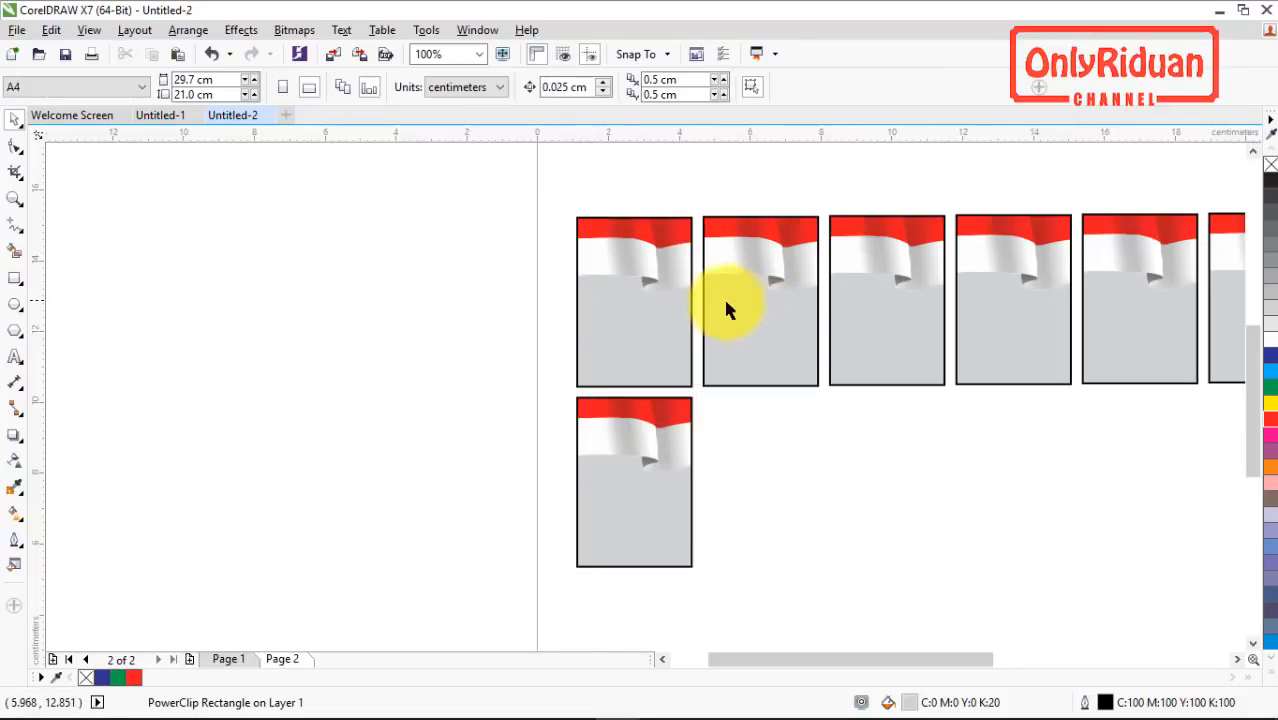
Step: Align the six flag frames of the upper row along their bottom edges
scroll(695, 308, "down", 1)
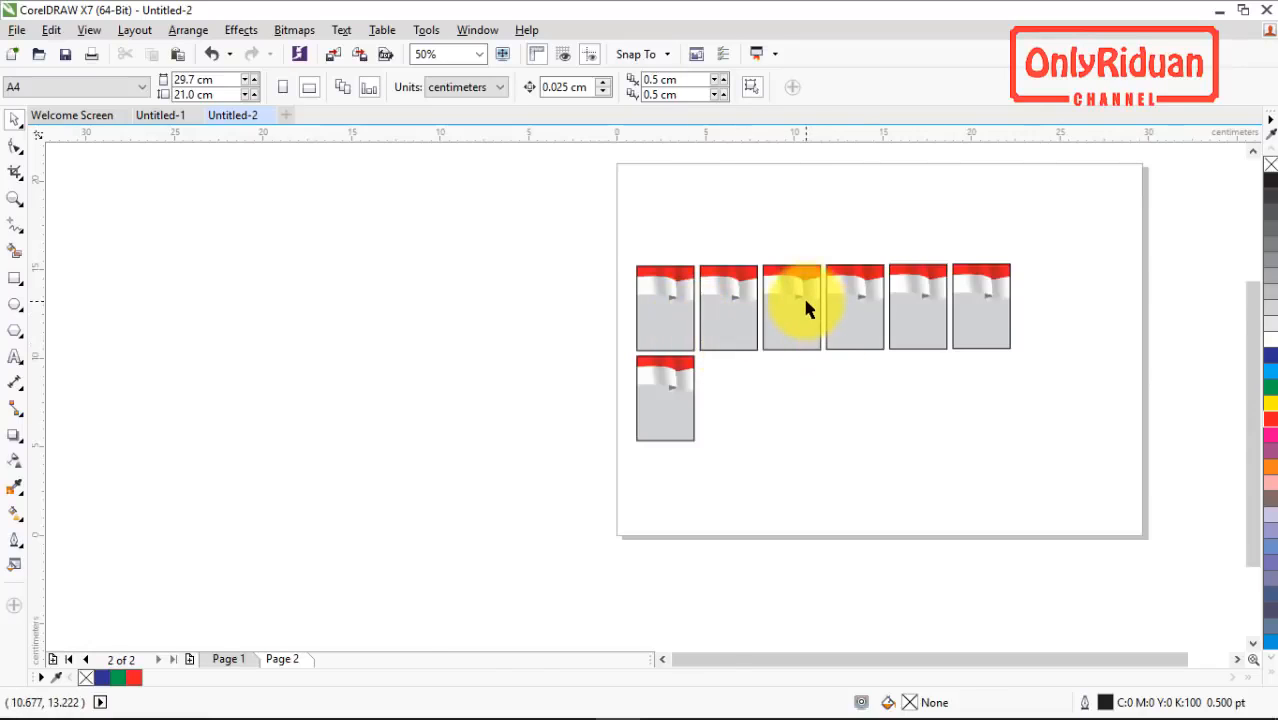
scroll(779, 300, "up", 1)
left_click_drag(450, 237, 1228, 416)
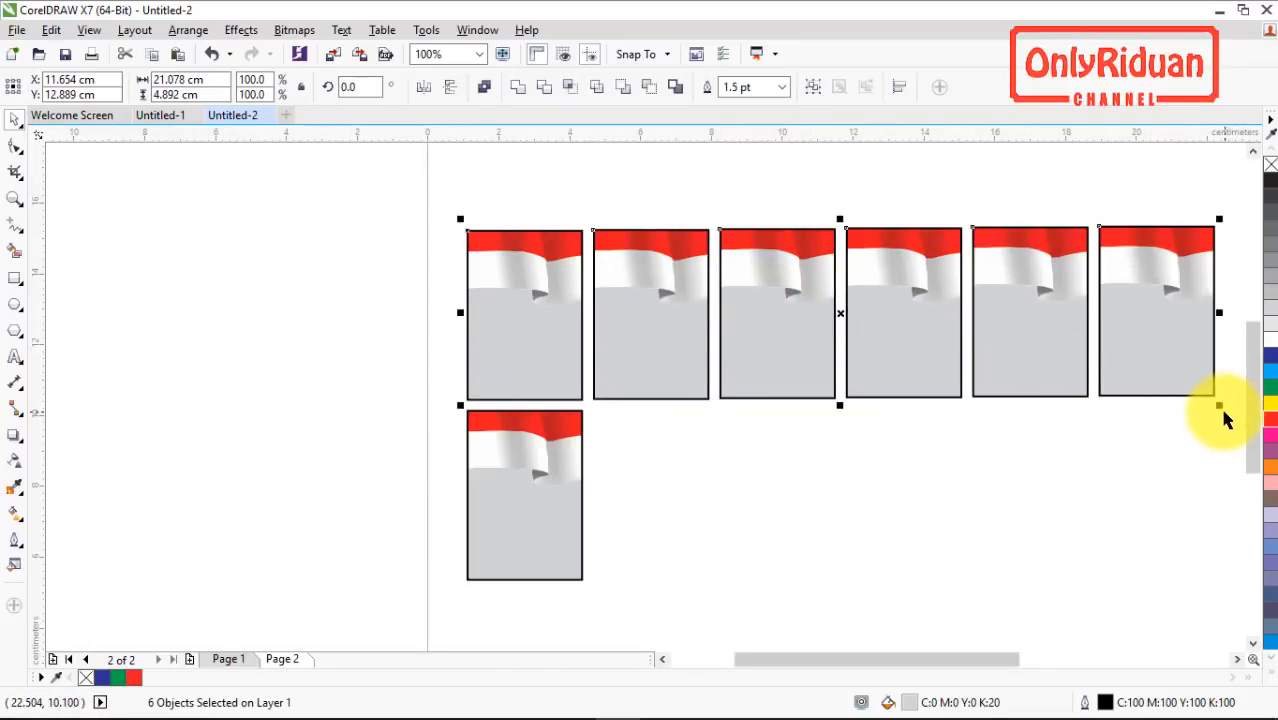
key("b")
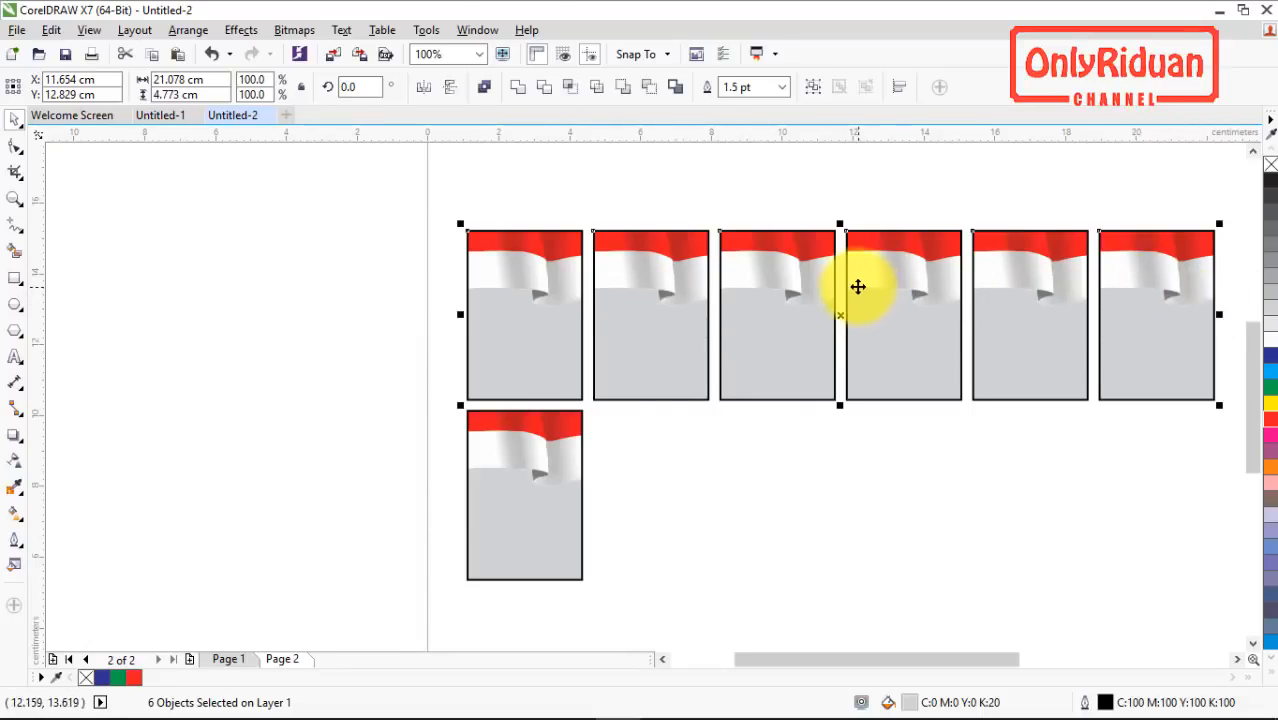
scroll(858, 287, "down", 1)
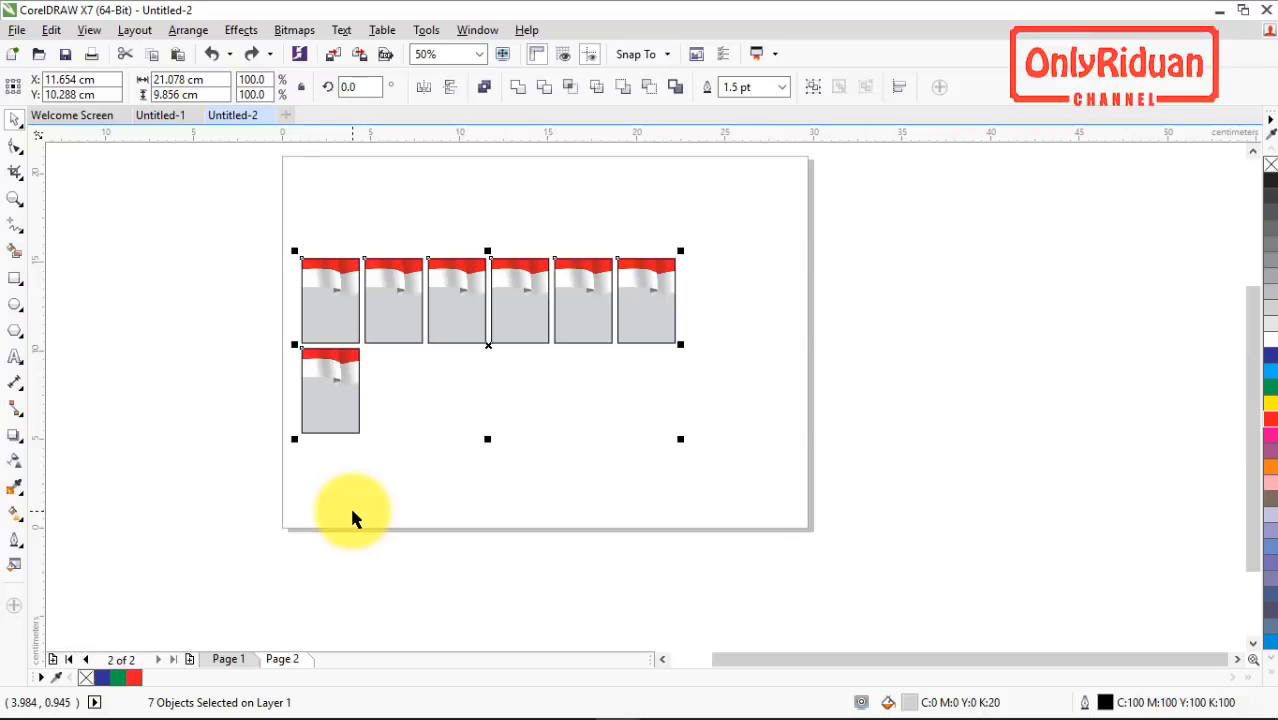
Step: Copy the fifth portrait frame from the banner in Untitled-1 and paste it onto page 2 of Untitled-2
left_click(158, 115)
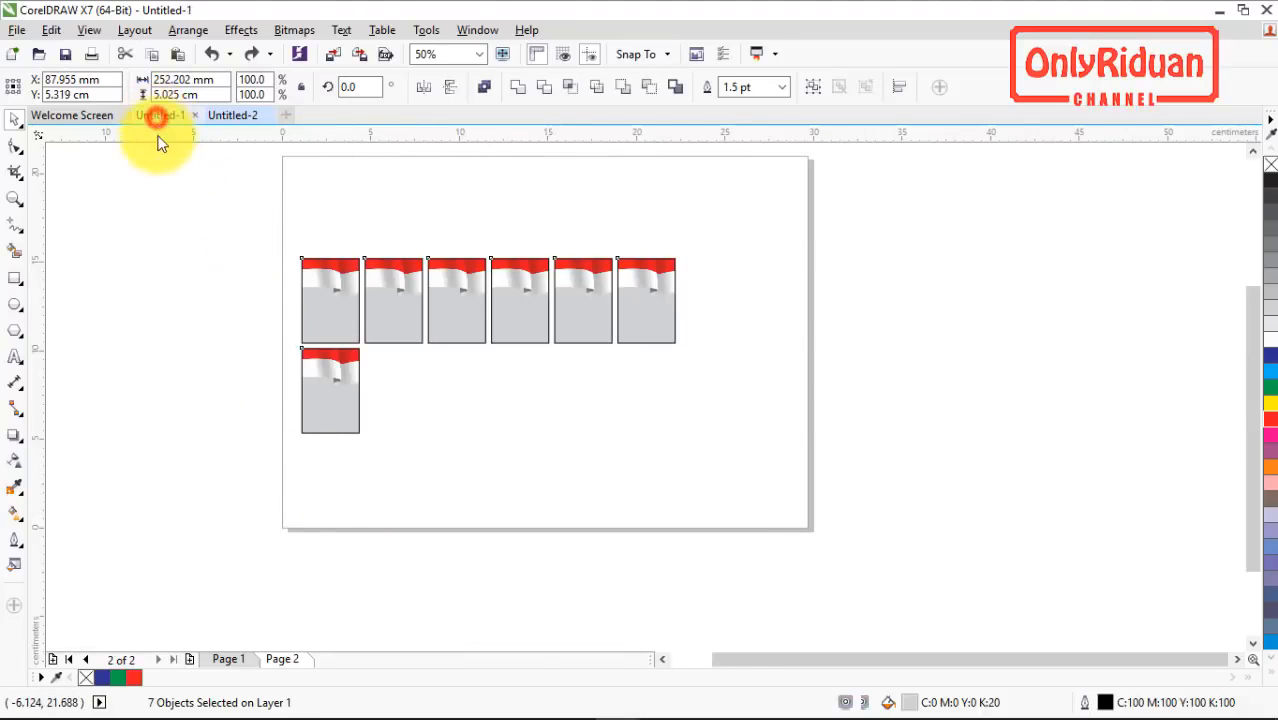
left_click(633, 552)
left_click(708, 424)
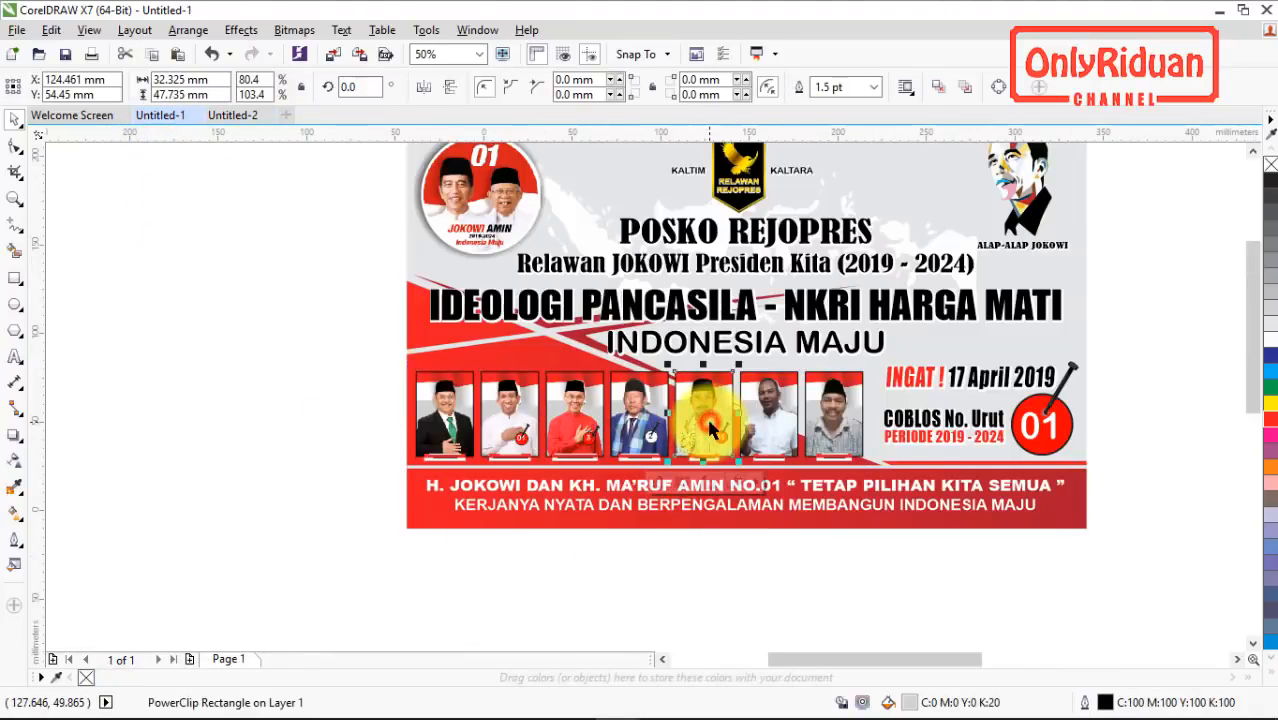
left_click(237, 116)
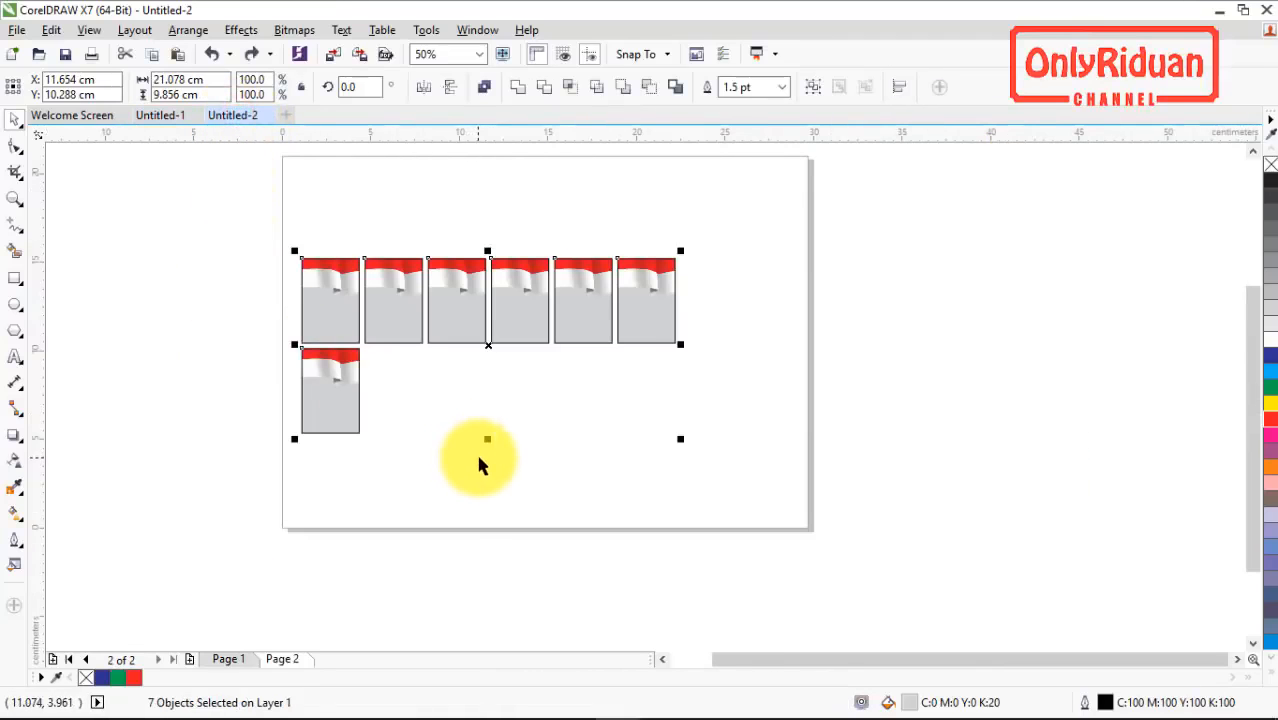
key("ctrl+v")
Step: Extract the contents of the pasted portrait frame and delete its flag background
right_click(506, 425)
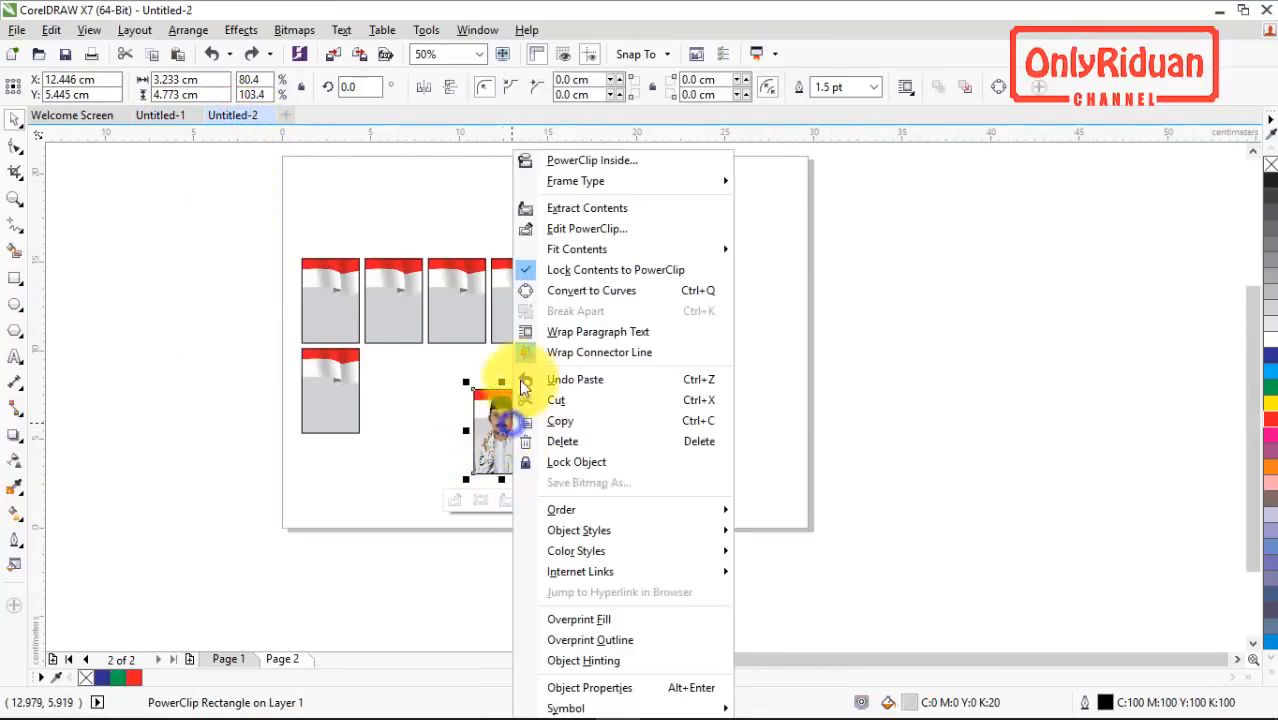
left_click(565, 207)
left_click(585, 420)
left_click(583, 410)
key("Delete")
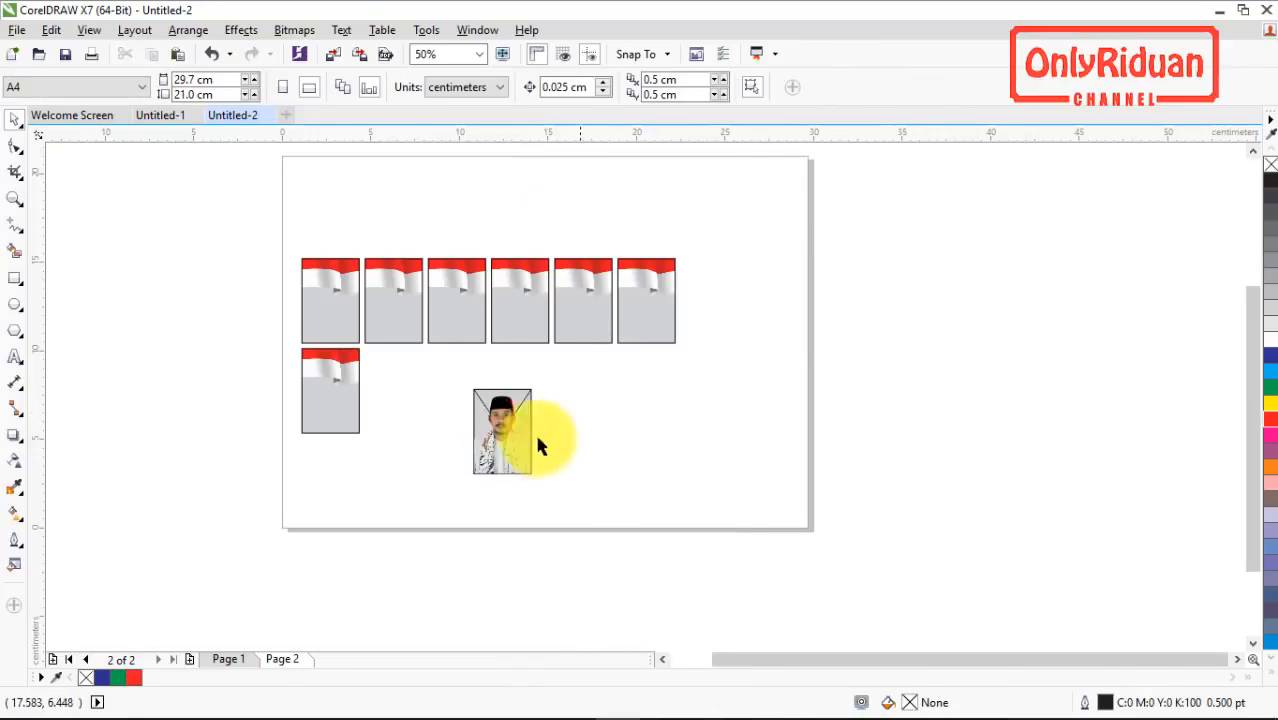
Step: Move the extracted portrait beside the first flag frame, to about X -2.0, Y 12.7 cm, and delete its emptied frame
left_click_drag(500, 449, 249, 312)
left_click(497, 443)
key("Delete")
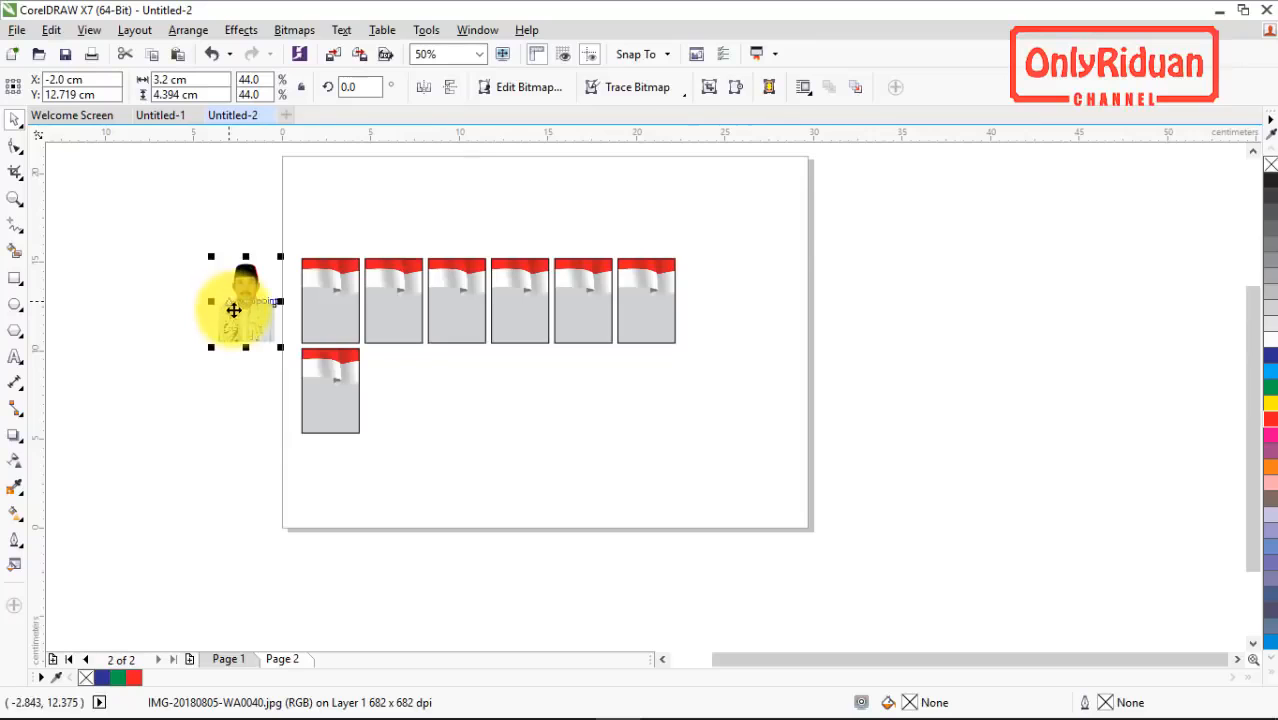
Step: Move the portrait closer to the first flag frame, to about X -1.18, Y 12.7 cm
scroll(233, 311, "up", 2)
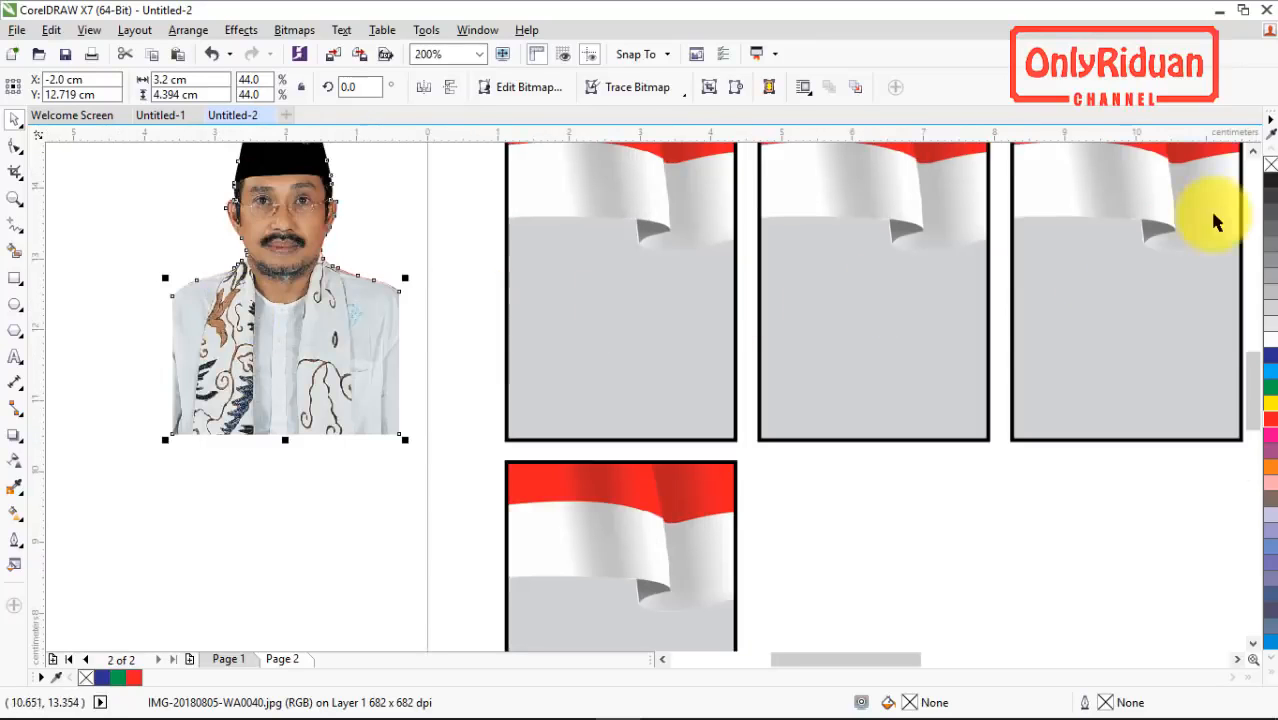
double_click(1254, 153)
left_click_drag(358, 376, 339, 402)
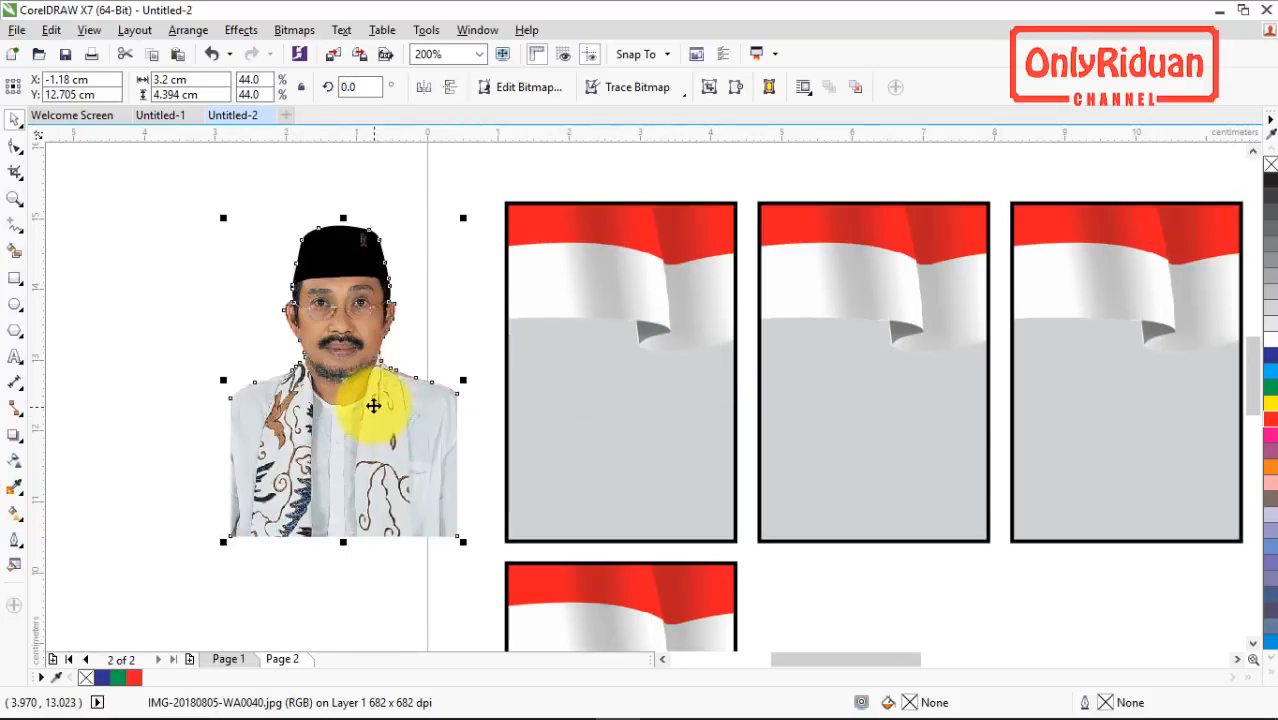
Step: Try PowerClip Inside to place the portrait in the first flag frame, and undo the placement
right_click(370, 407)
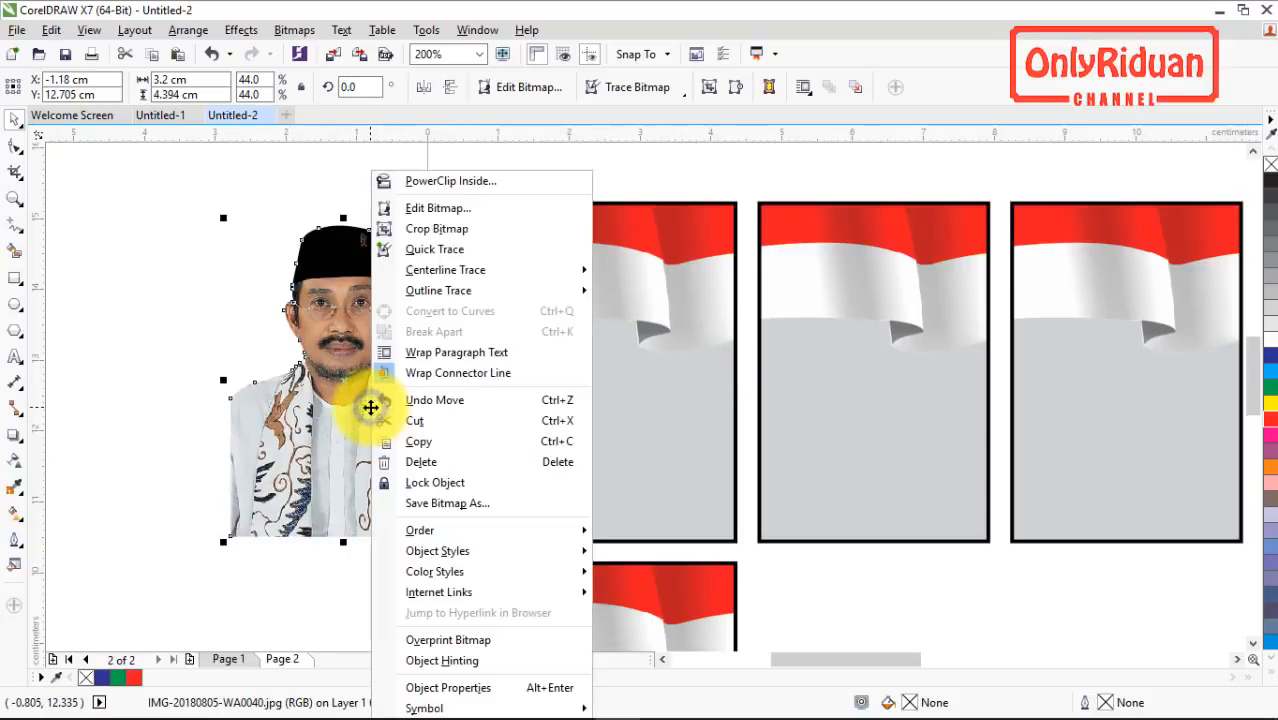
left_click(424, 180)
left_click(608, 393)
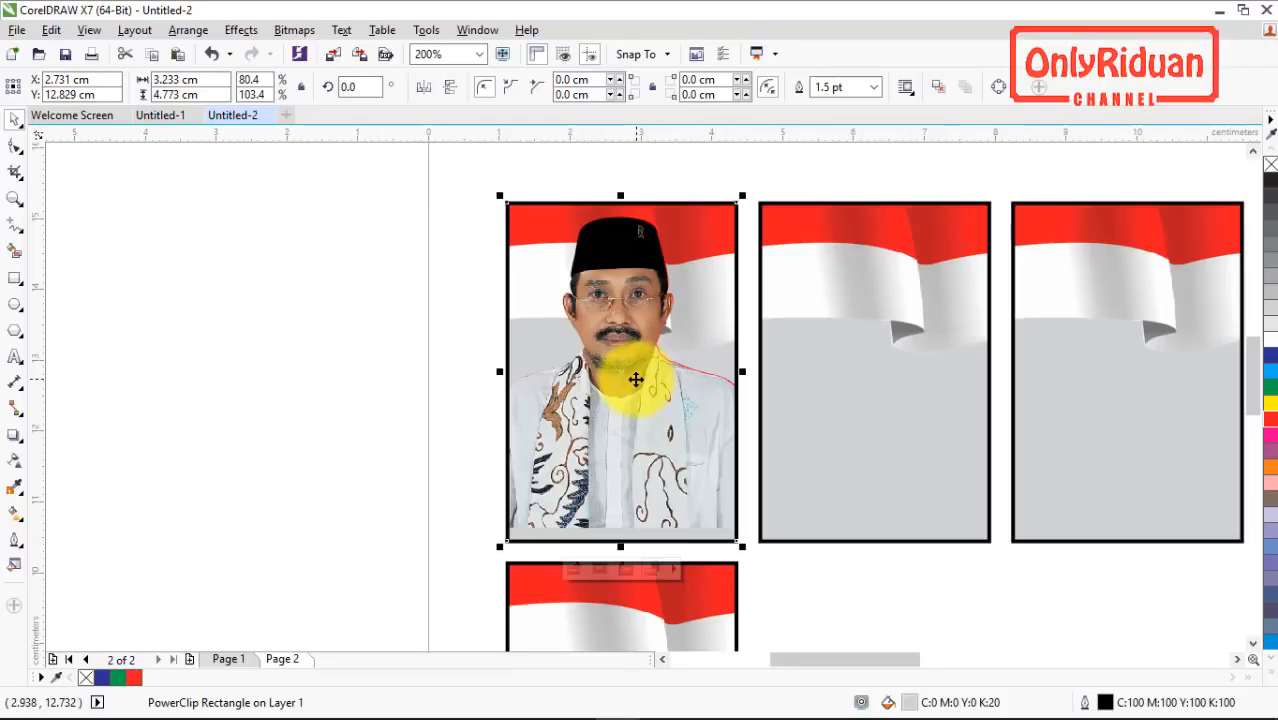
key("ctrl+z")
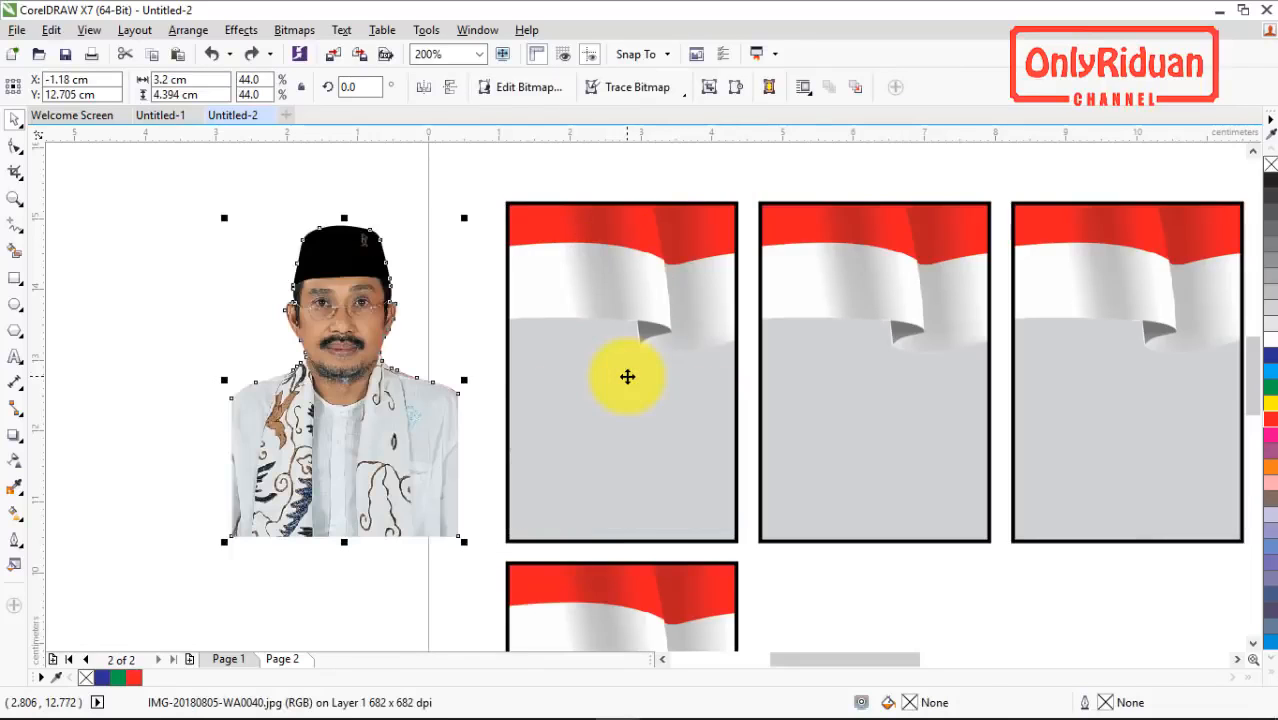
left_click(171, 320)
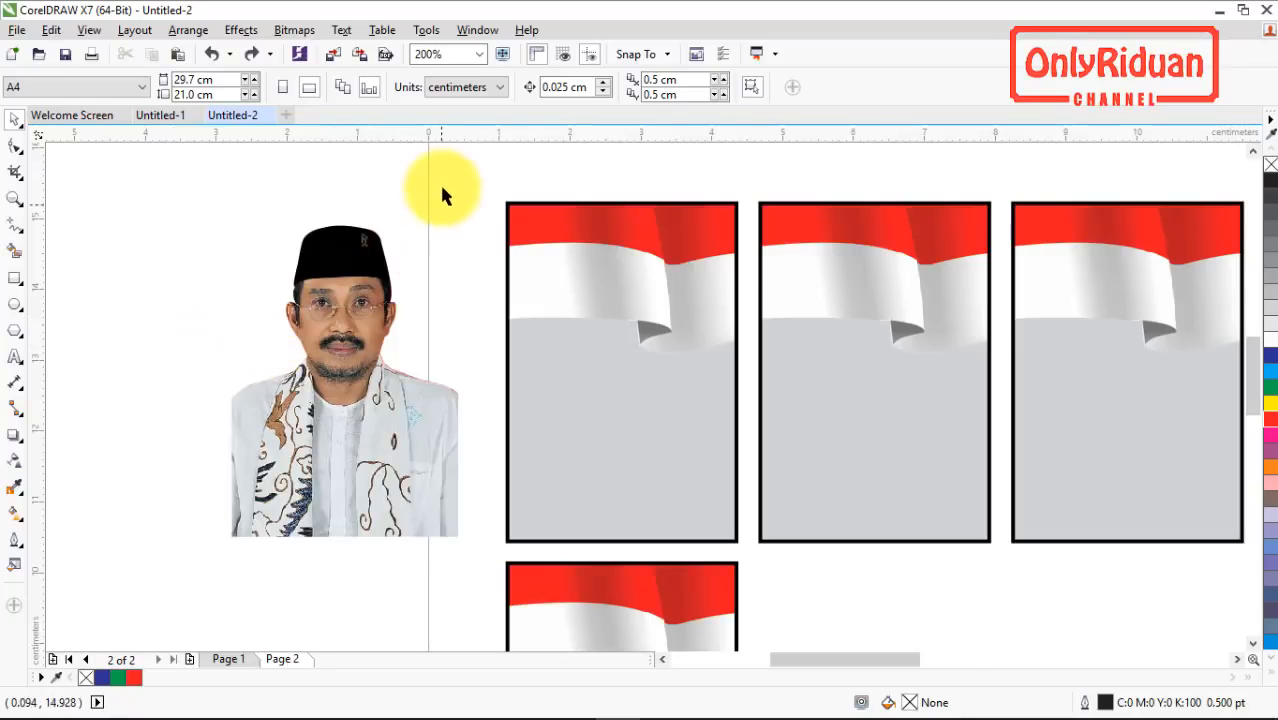
Step: Open the workspace's command customization settings and place the Options dialog clear of the portrait
left_click(426, 31)
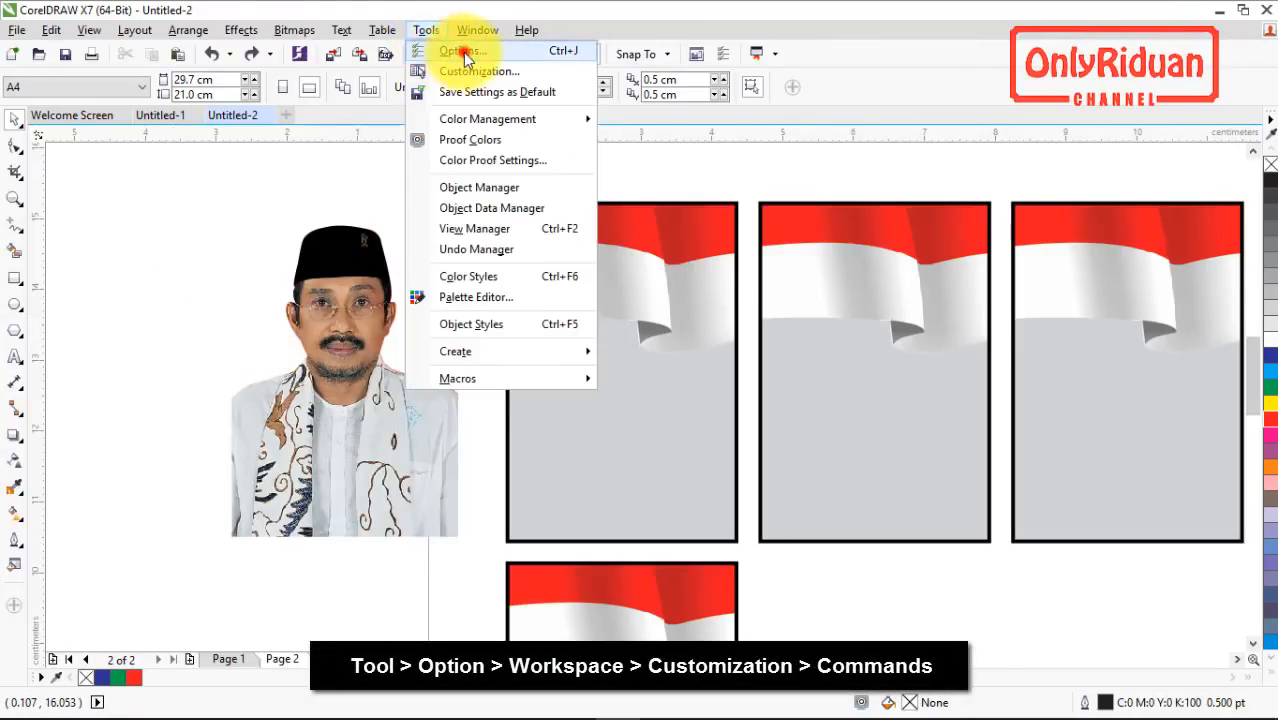
left_click(461, 49)
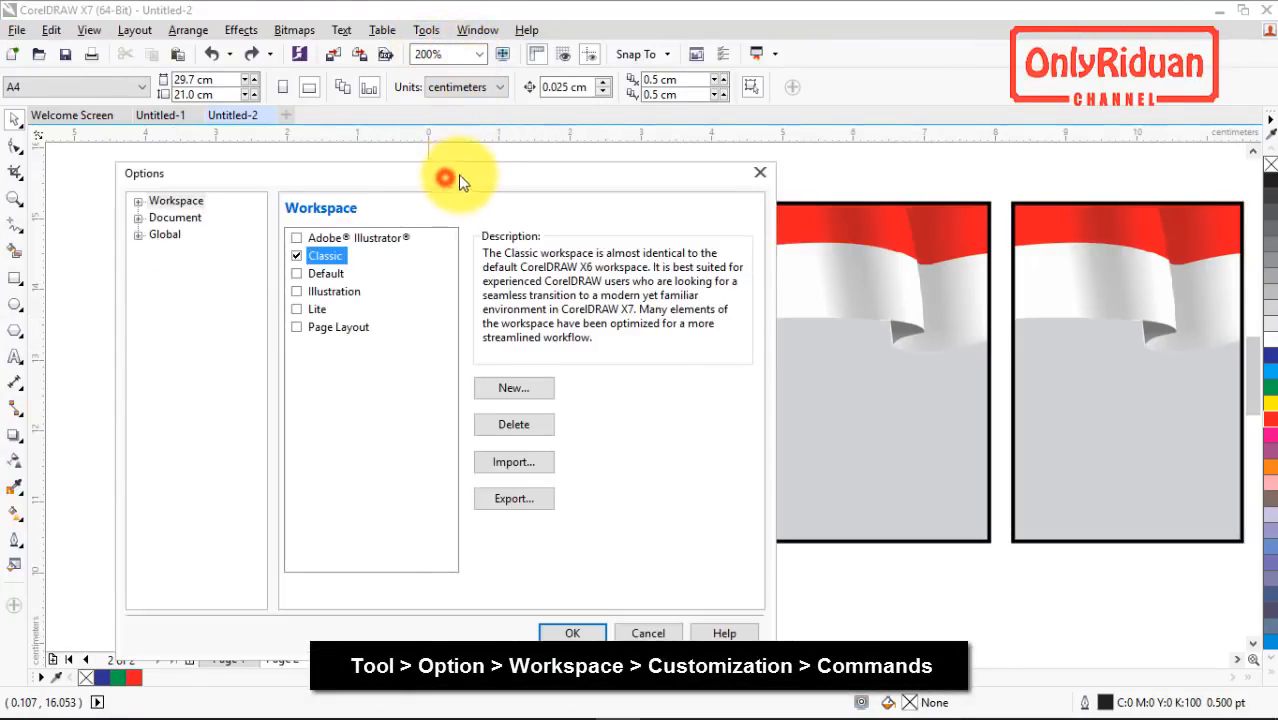
left_click_drag(462, 177, 478, 173)
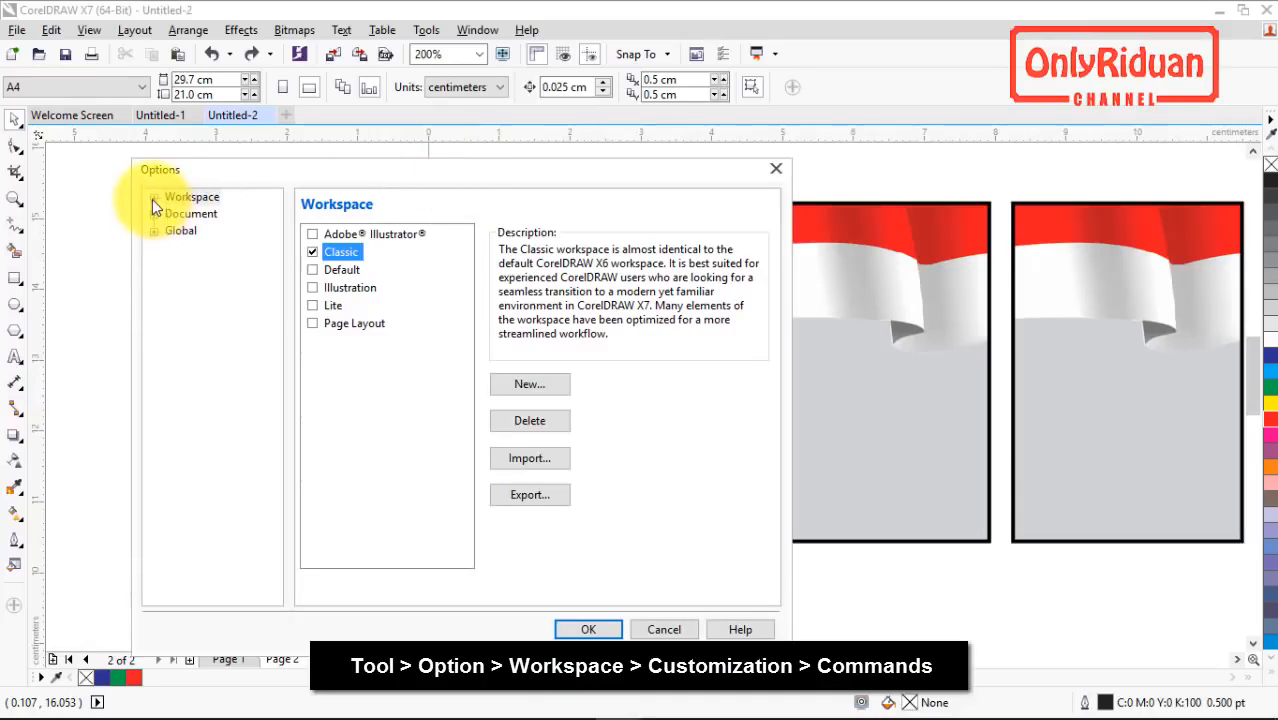
left_click(153, 198)
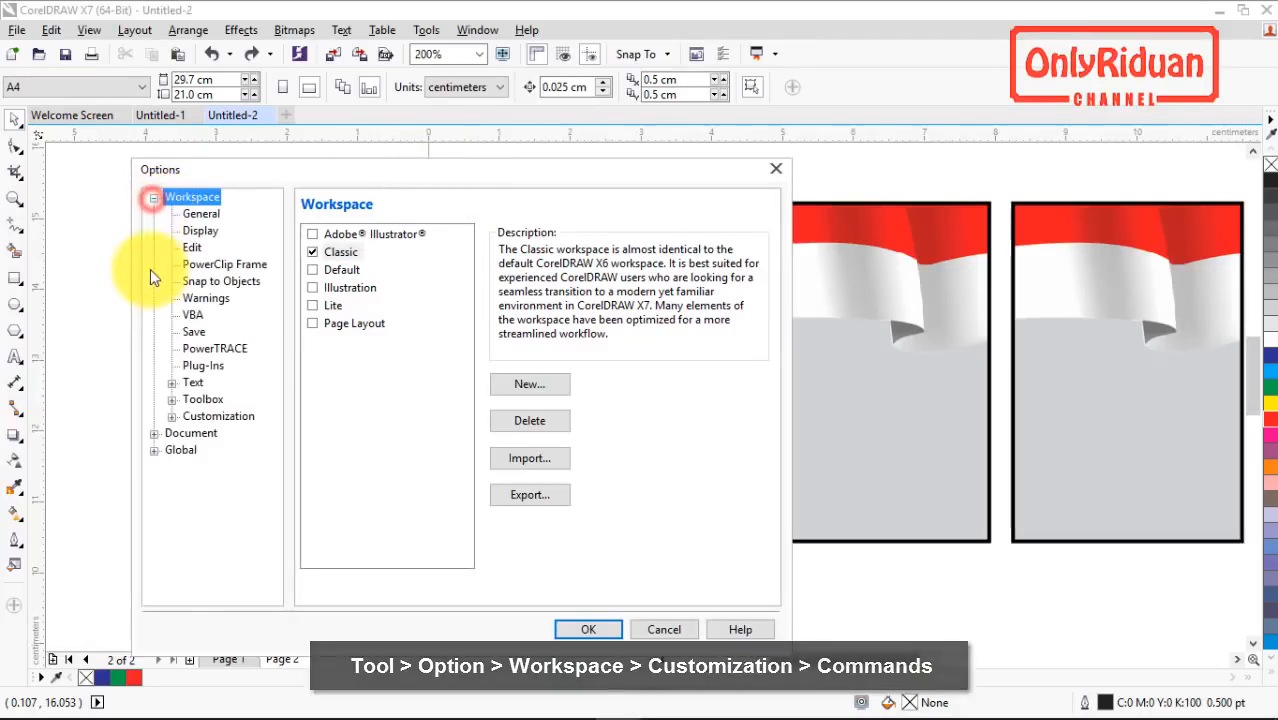
left_click(172, 417)
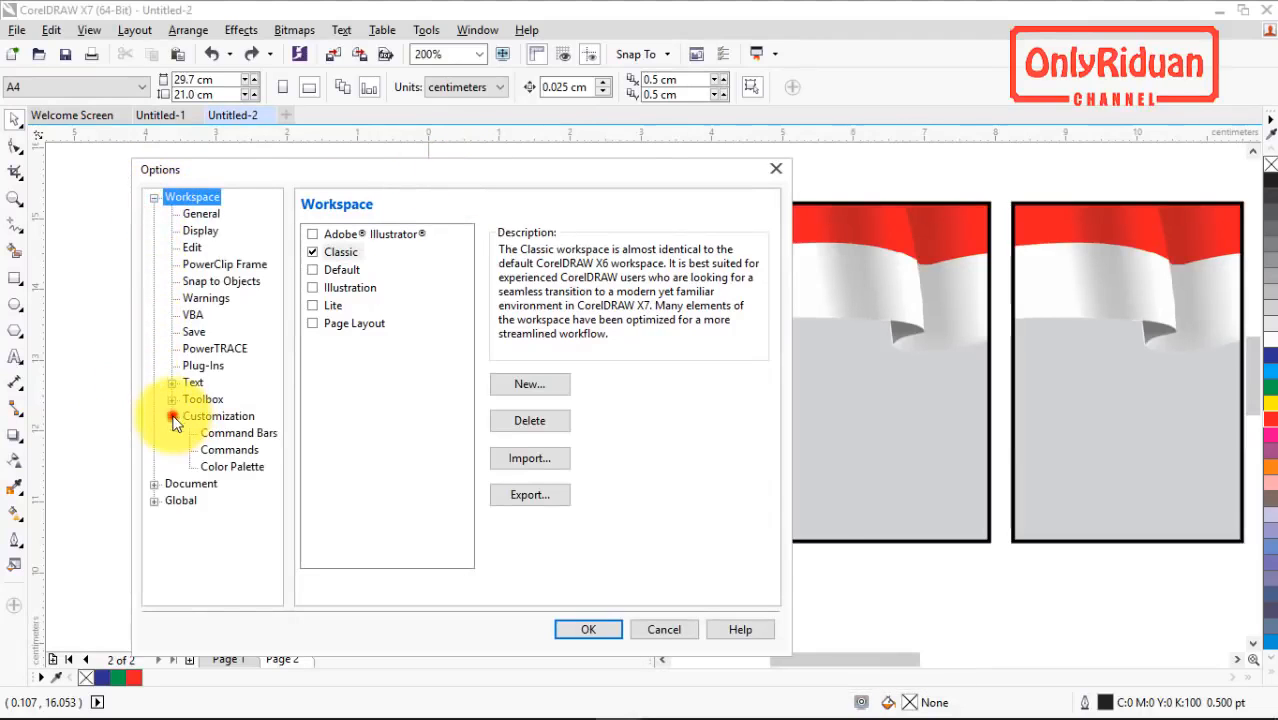
left_click(229, 451)
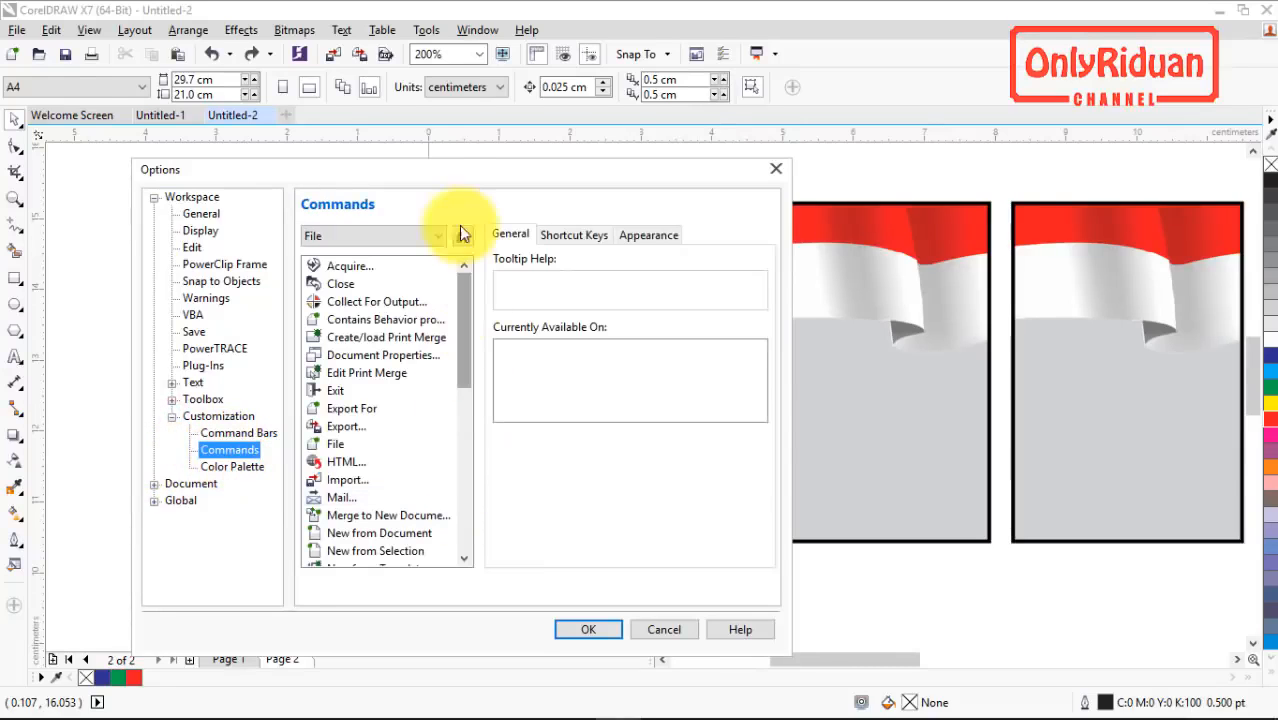
left_click_drag(414, 173, 820, 185)
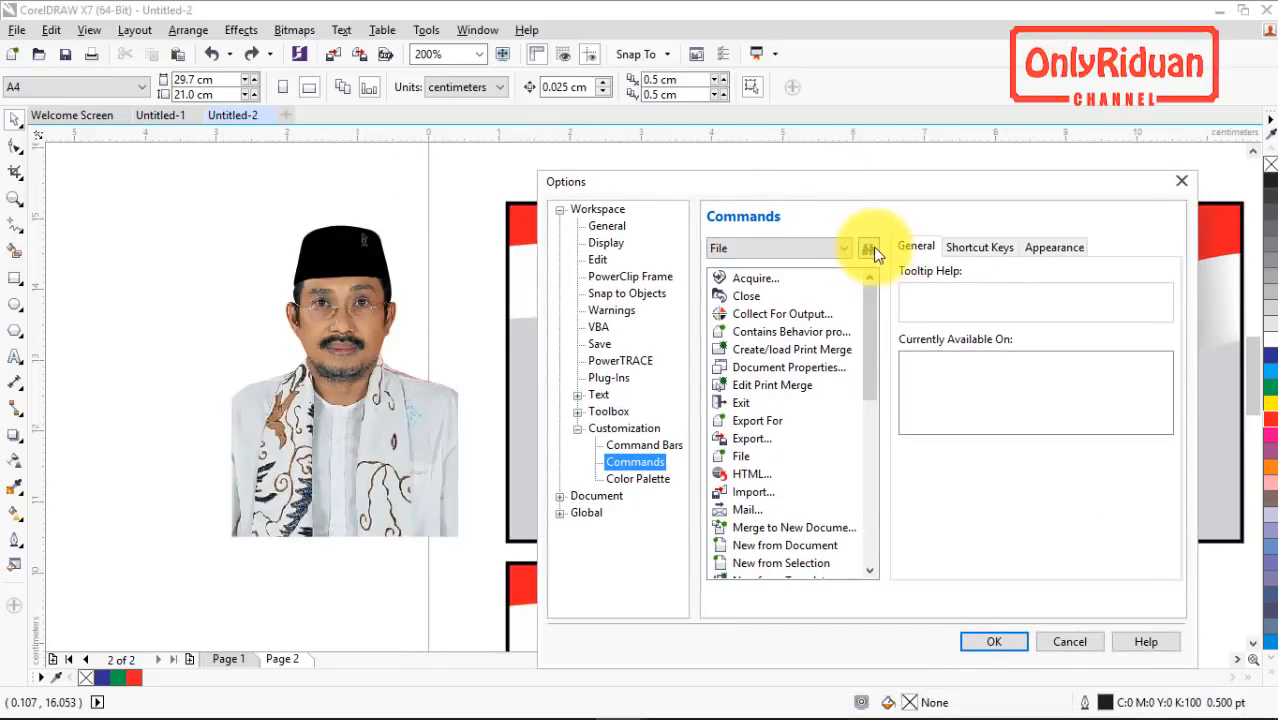
Step: Search the command list for PowerClip and select the PowerClip Inside command
left_click_drag(872, 299, 892, 276)
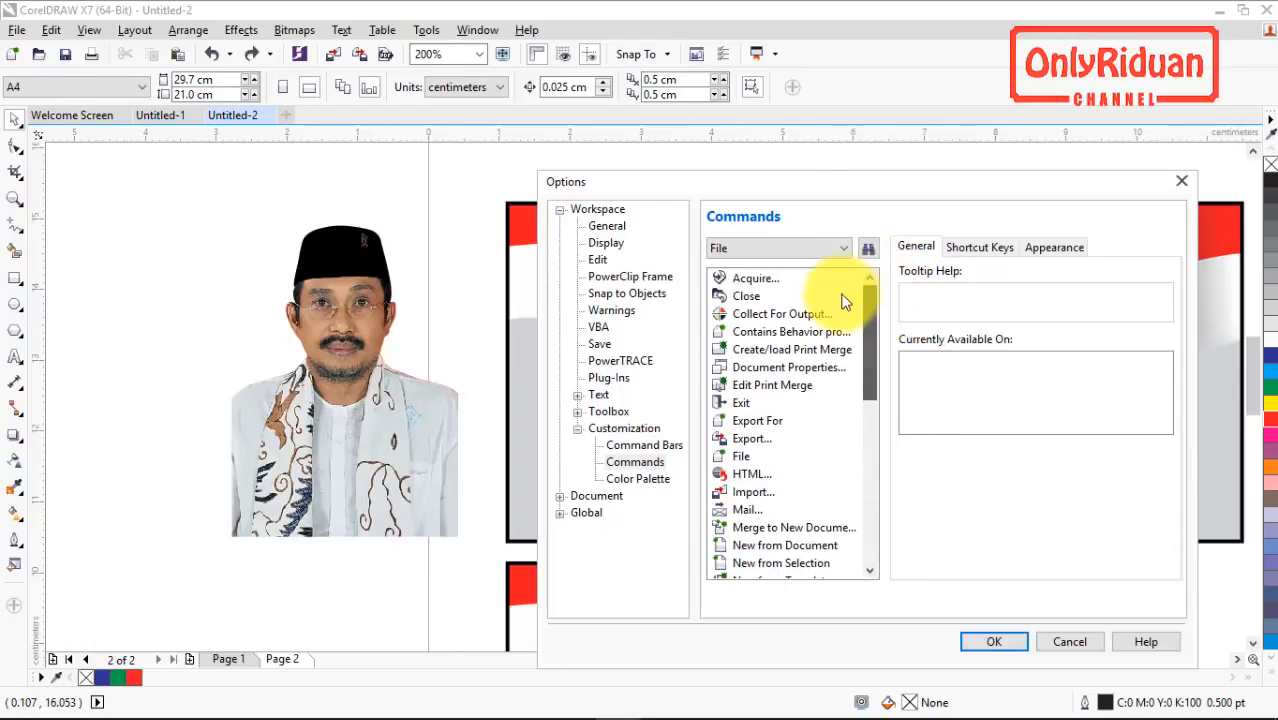
left_click(786, 249)
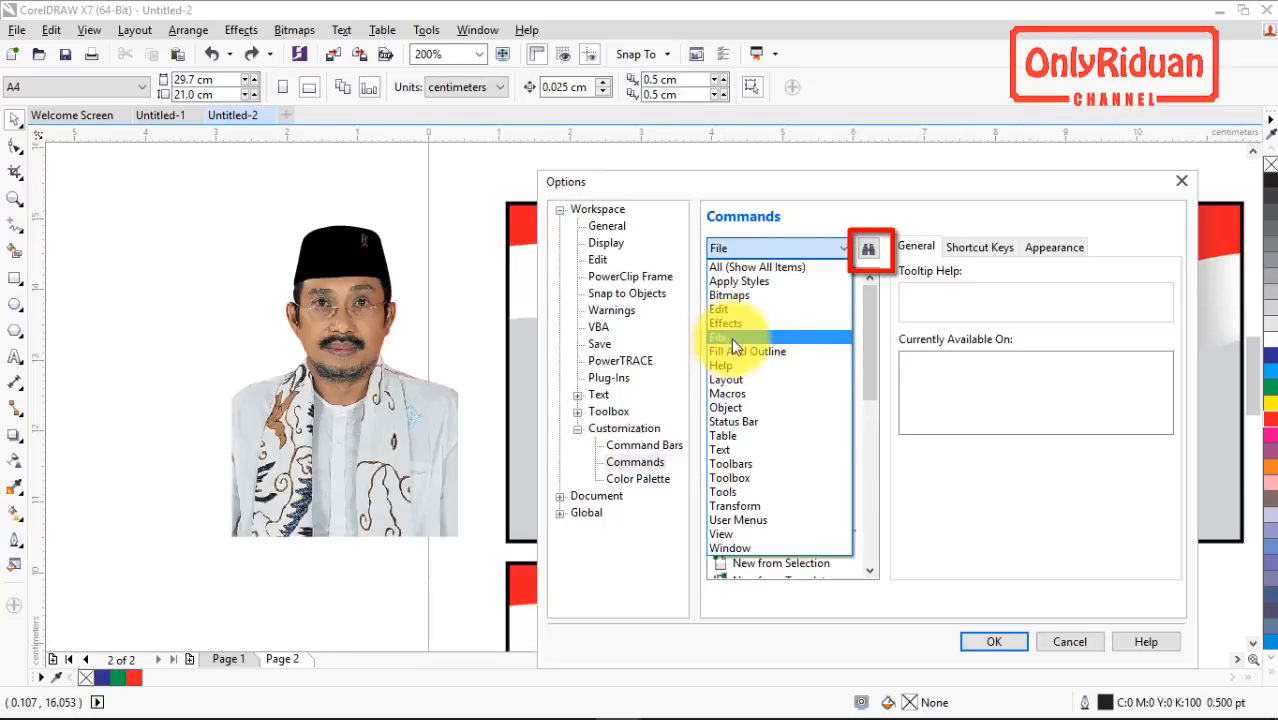
left_click(768, 247)
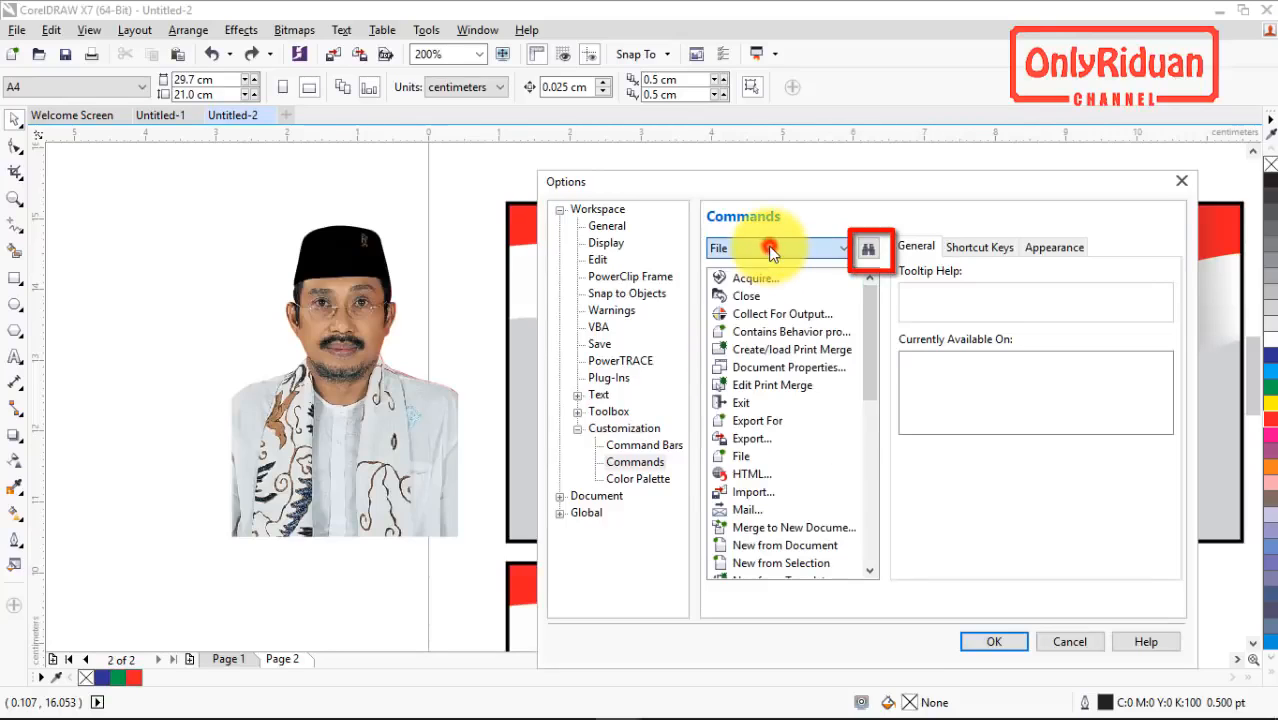
left_click(870, 251)
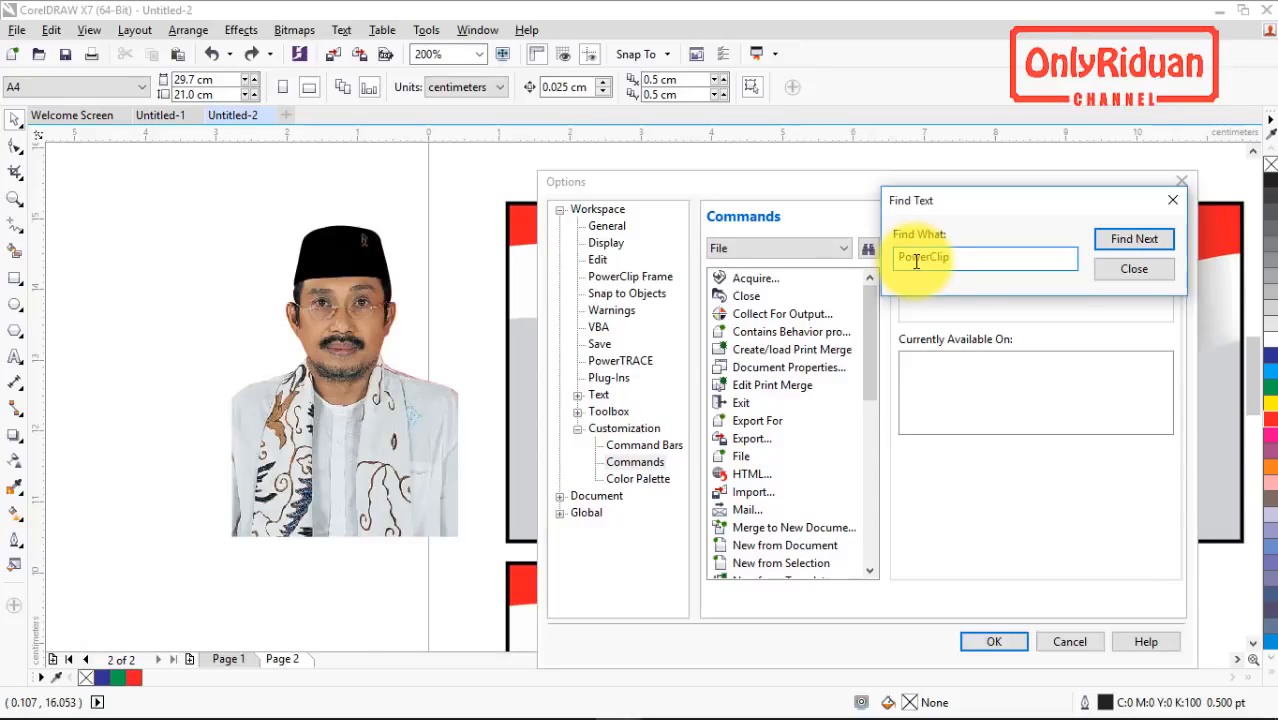
left_click(1140, 242)
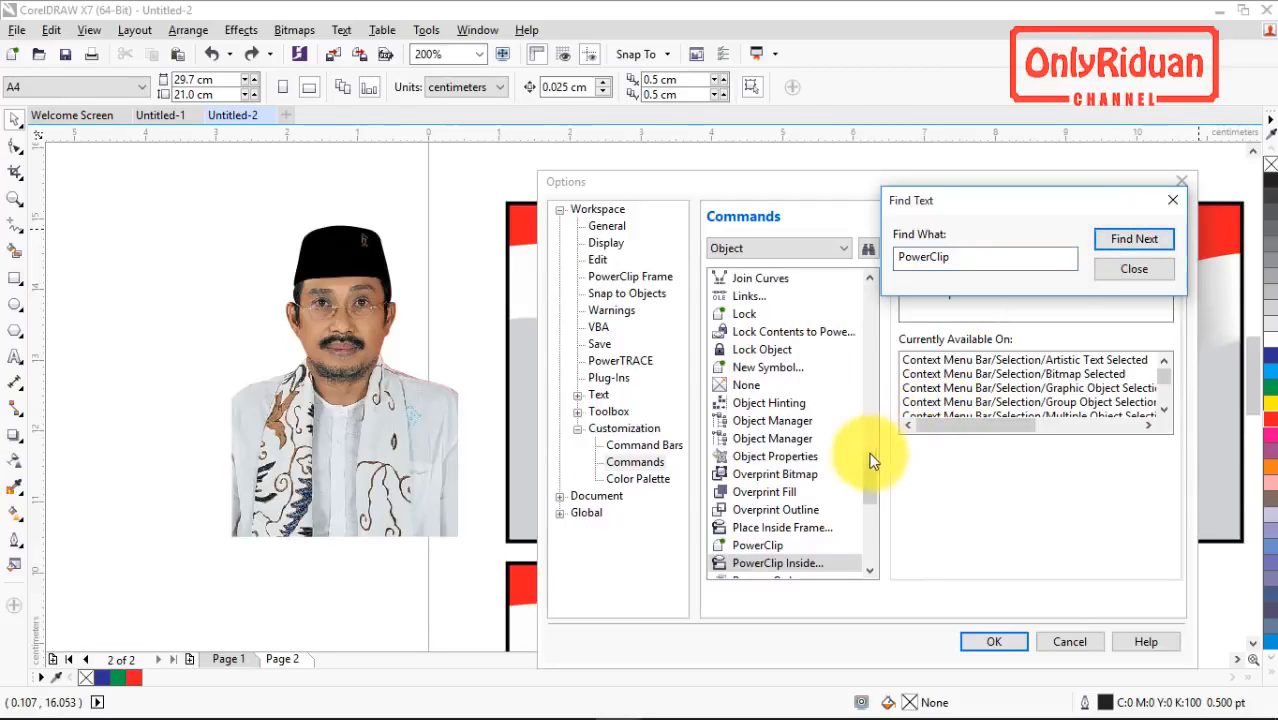
left_click_drag(866, 474, 867, 494)
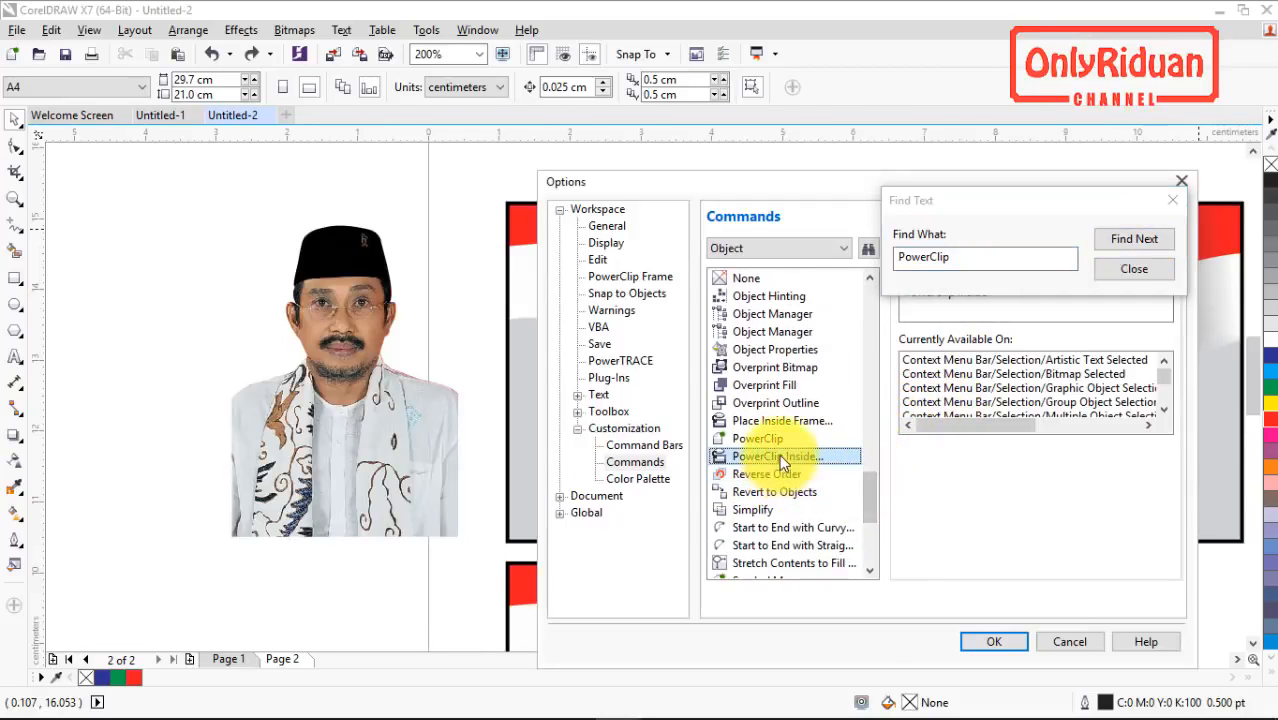
left_click(1136, 274)
left_click_drag(842, 184, 805, 167)
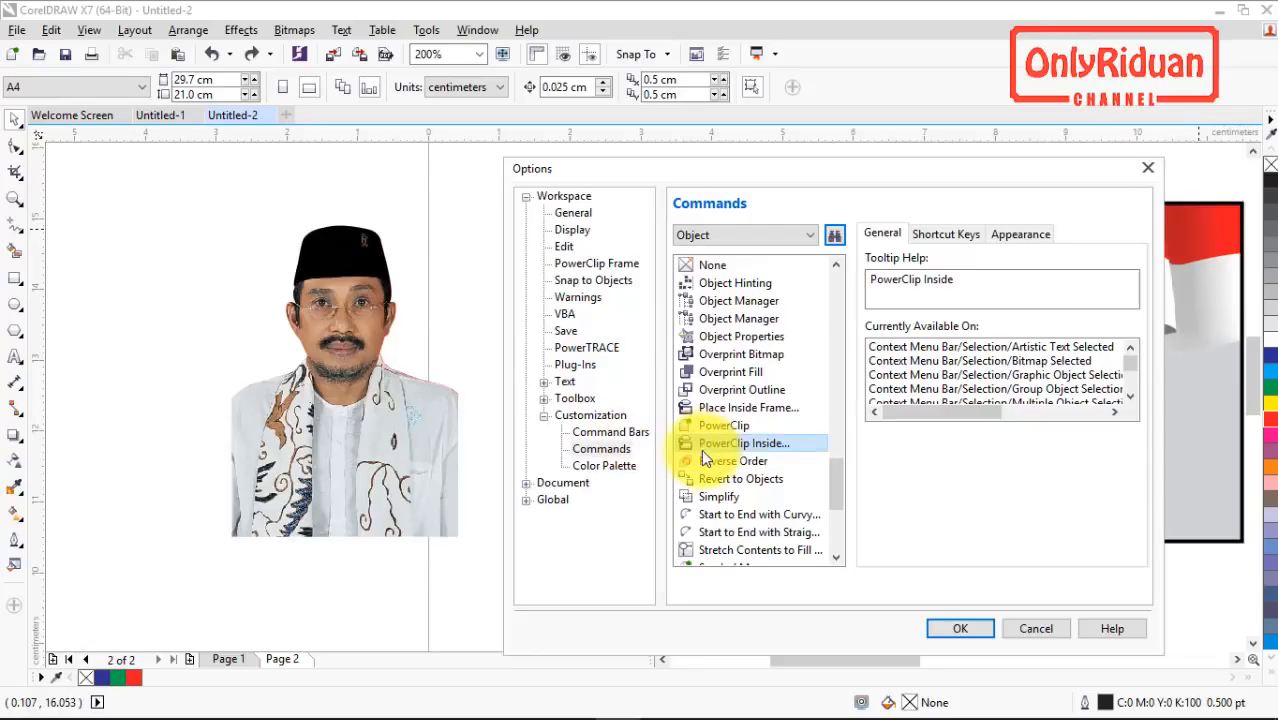
left_click(732, 442)
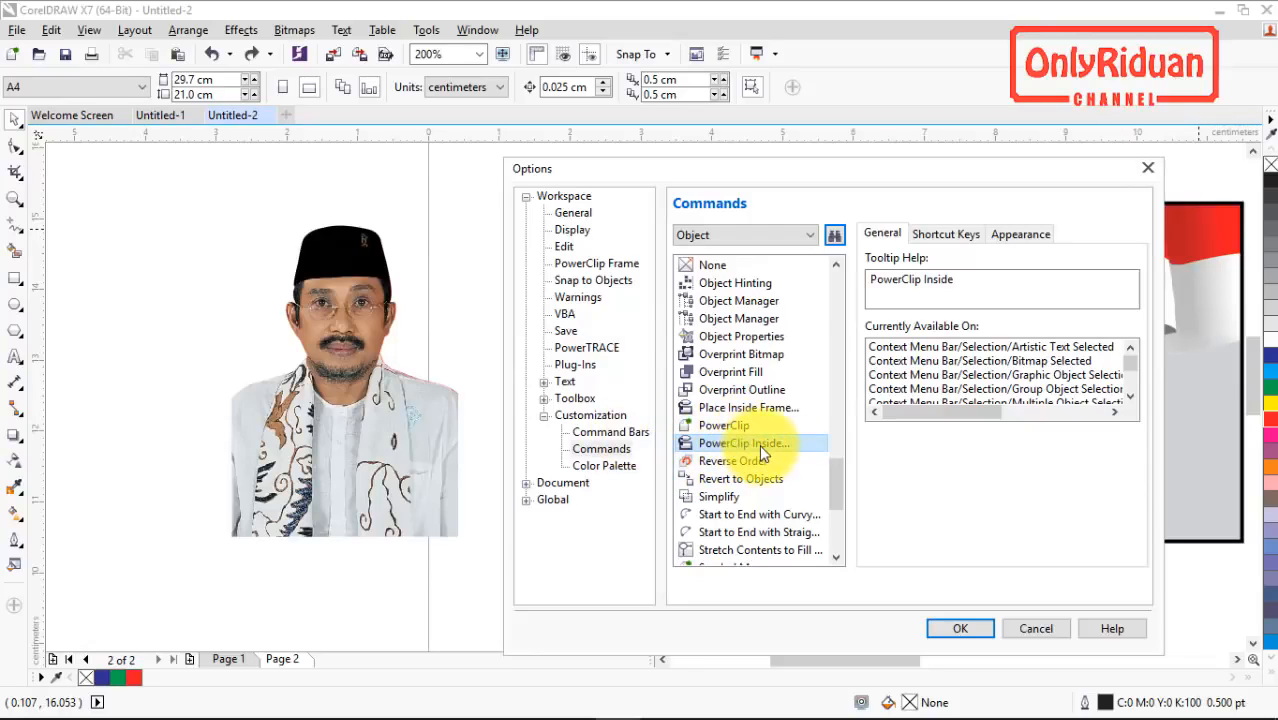
Step: Assign W as the shortcut key for PowerClip Inside and save the options
left_click(949, 236)
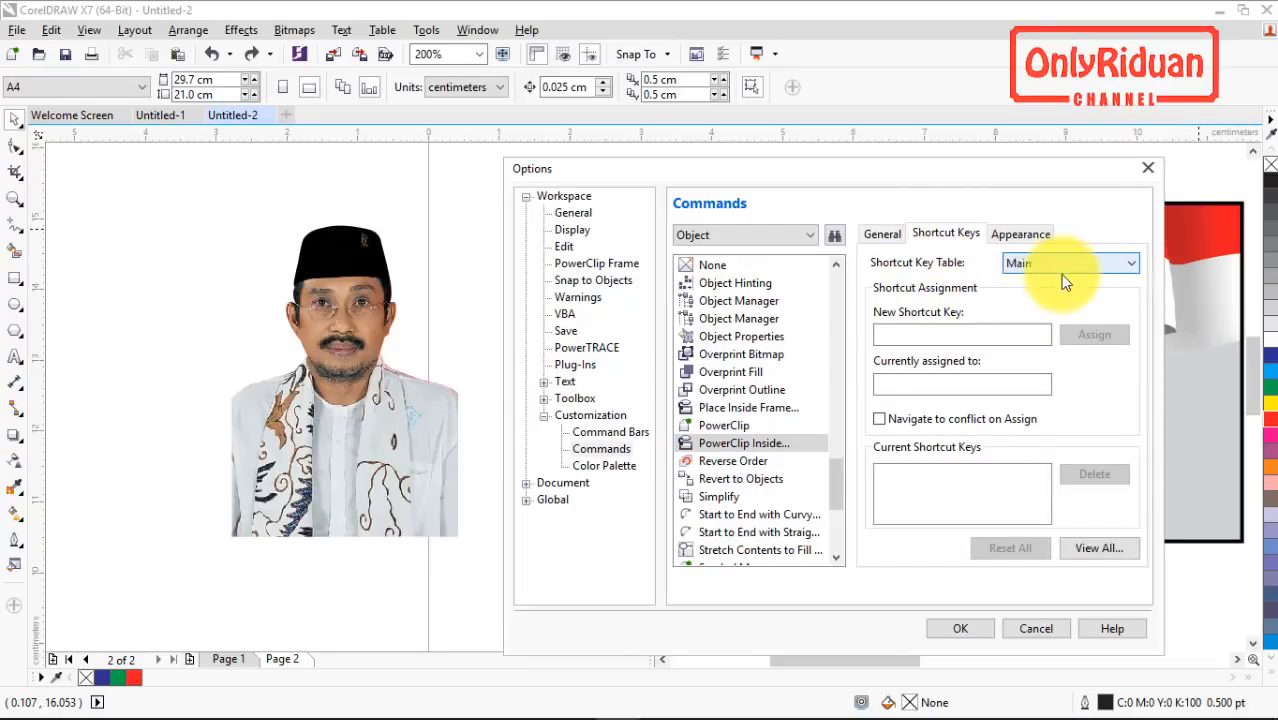
left_click(906, 332)
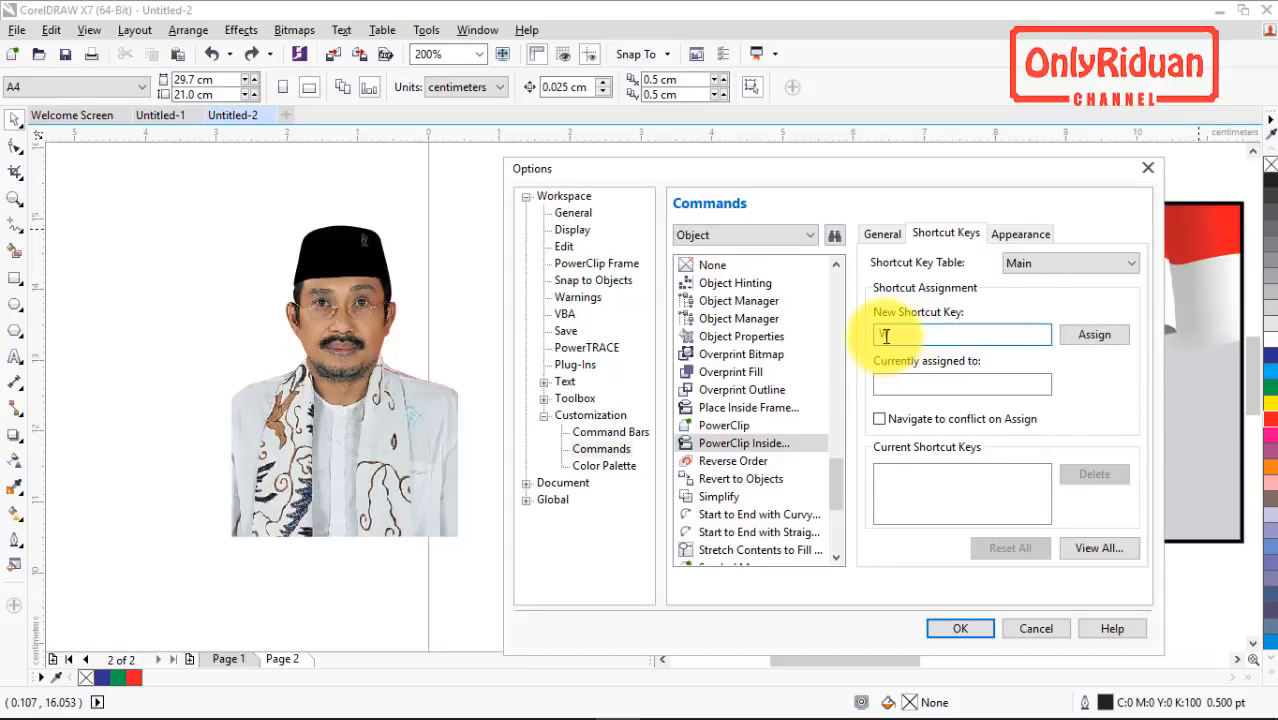
left_click(1090, 337)
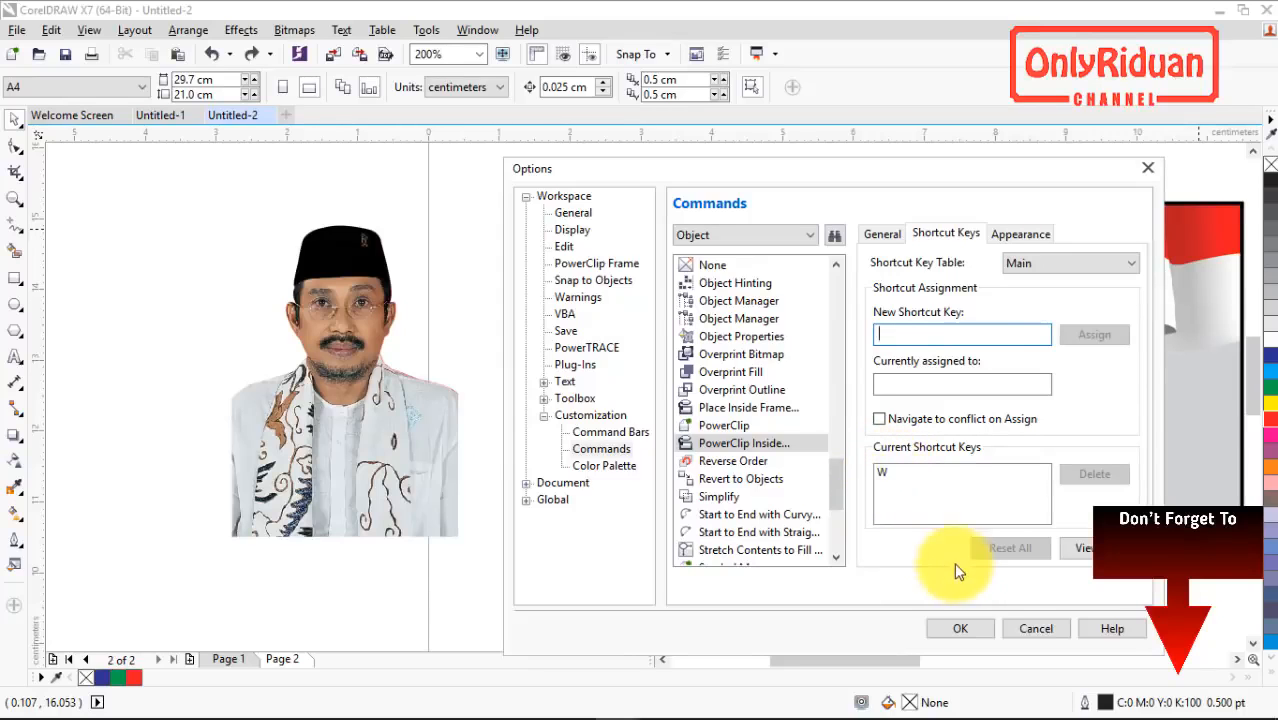
left_click(961, 627)
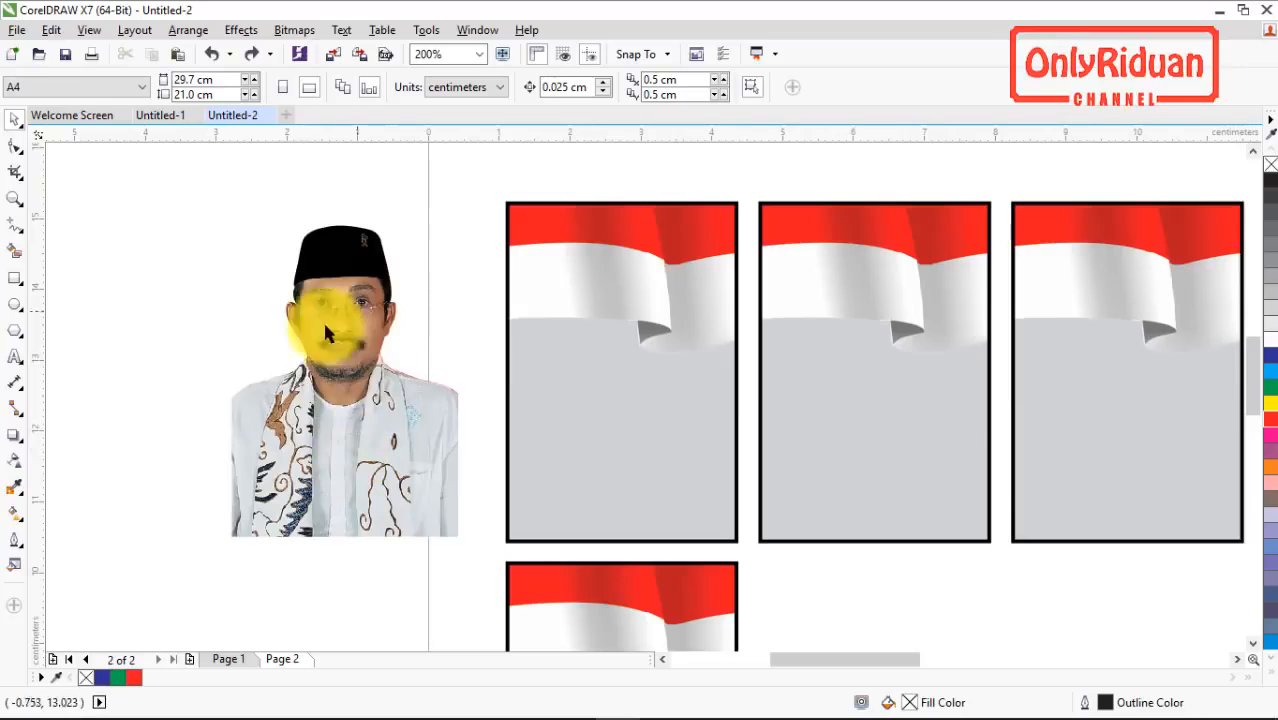
Step: Test the new PowerClip Inside shortcut by placing the portrait in the first flag frame, and undo the placement
left_click(339, 372)
key("w")
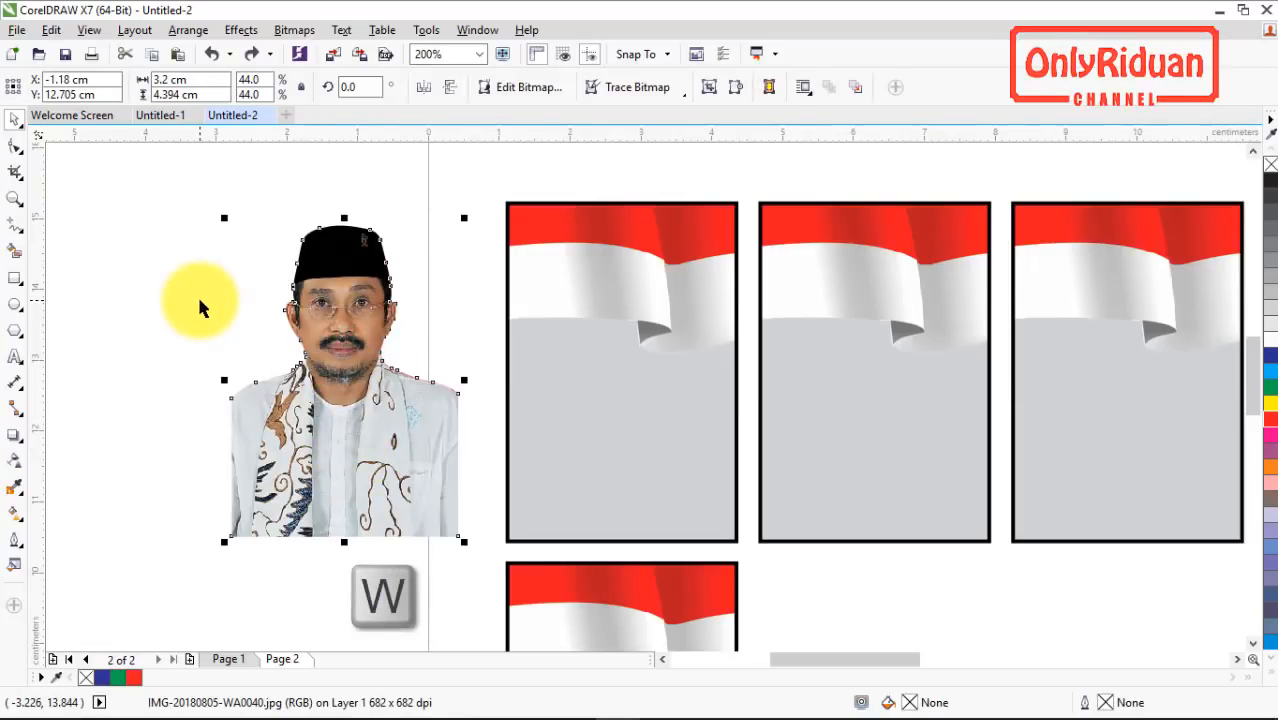
left_click(195, 341)
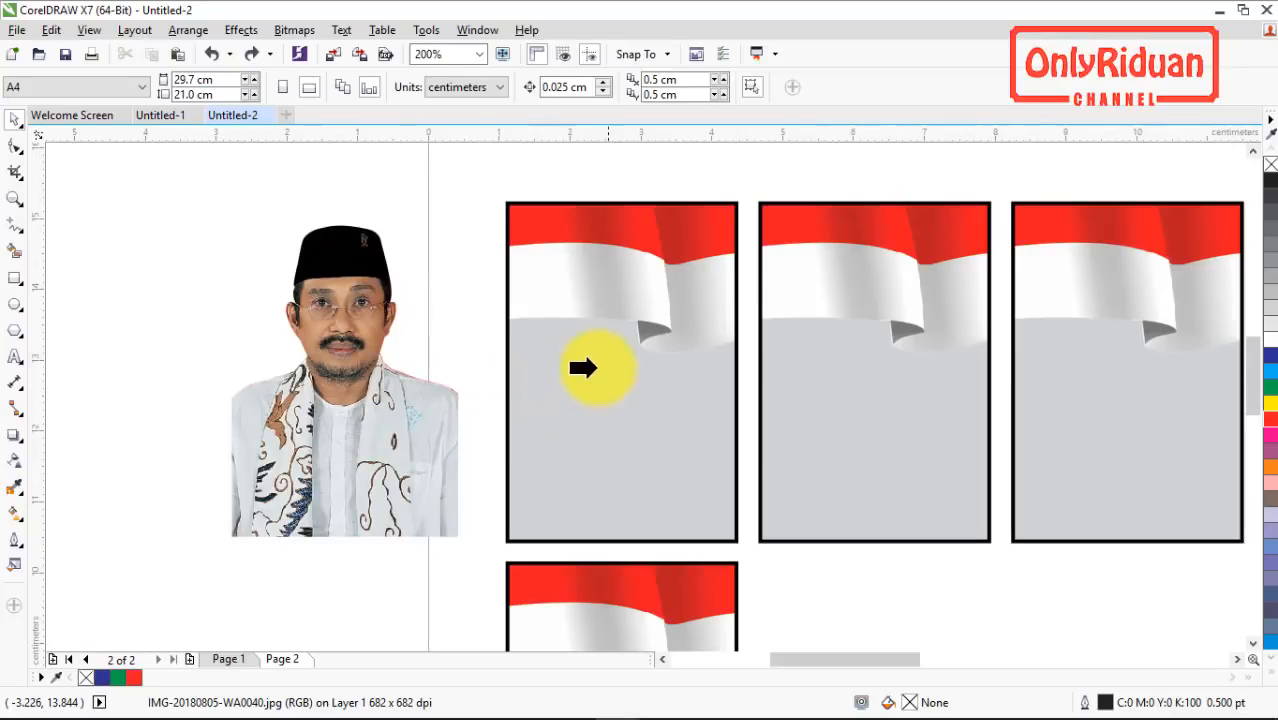
left_click(610, 405)
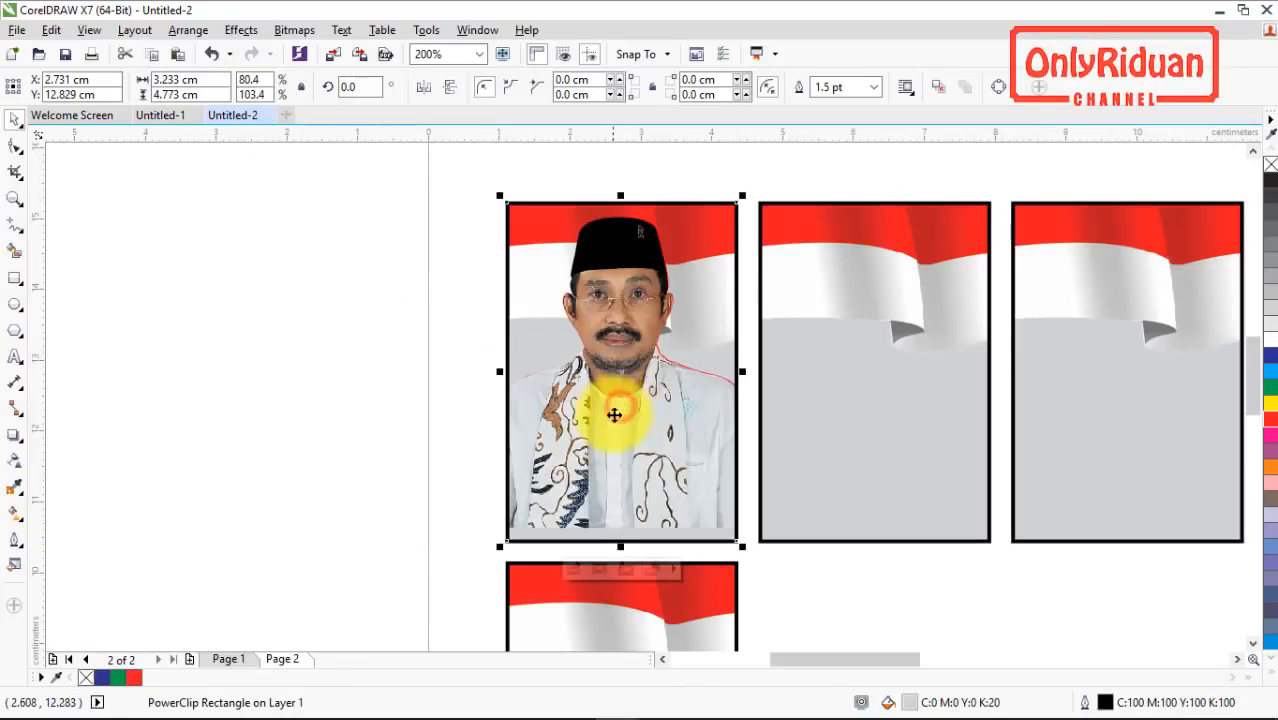
key("ctrl+z")
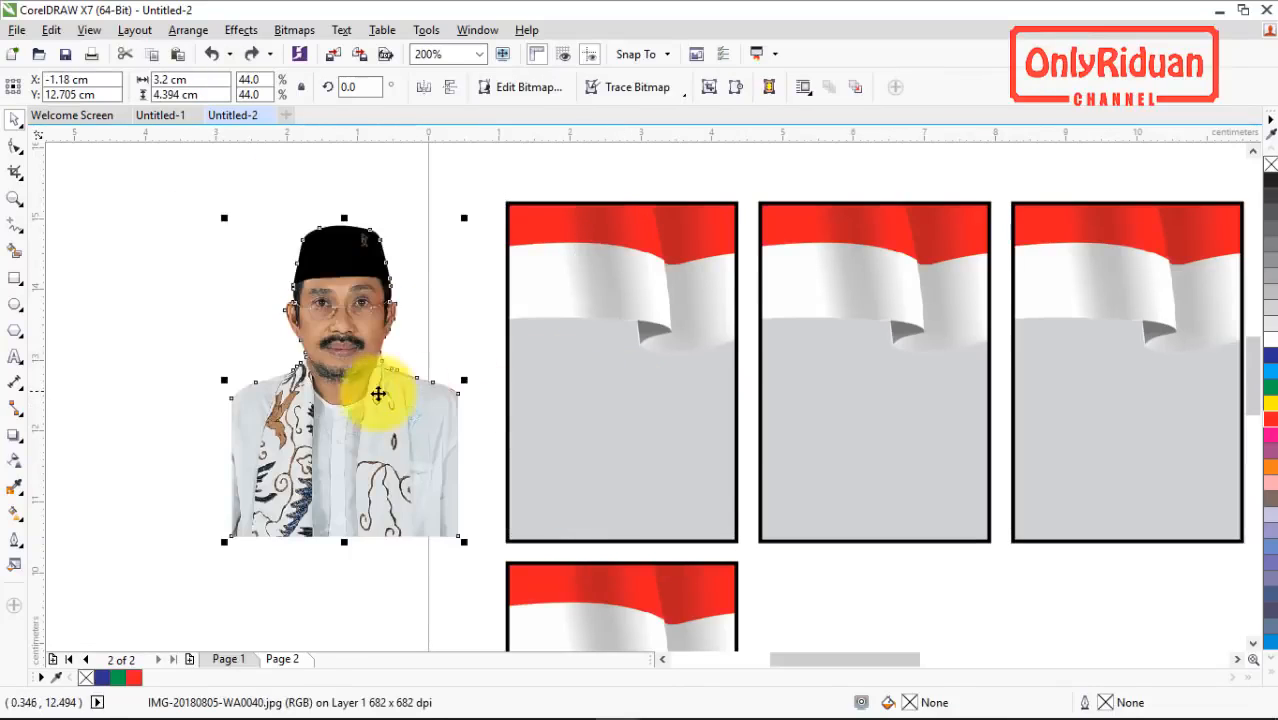
Step: Check the shortcut listed for PowerClip Inside, then repeat the trial placement in the first flag frame and undo it
right_click(332, 390)
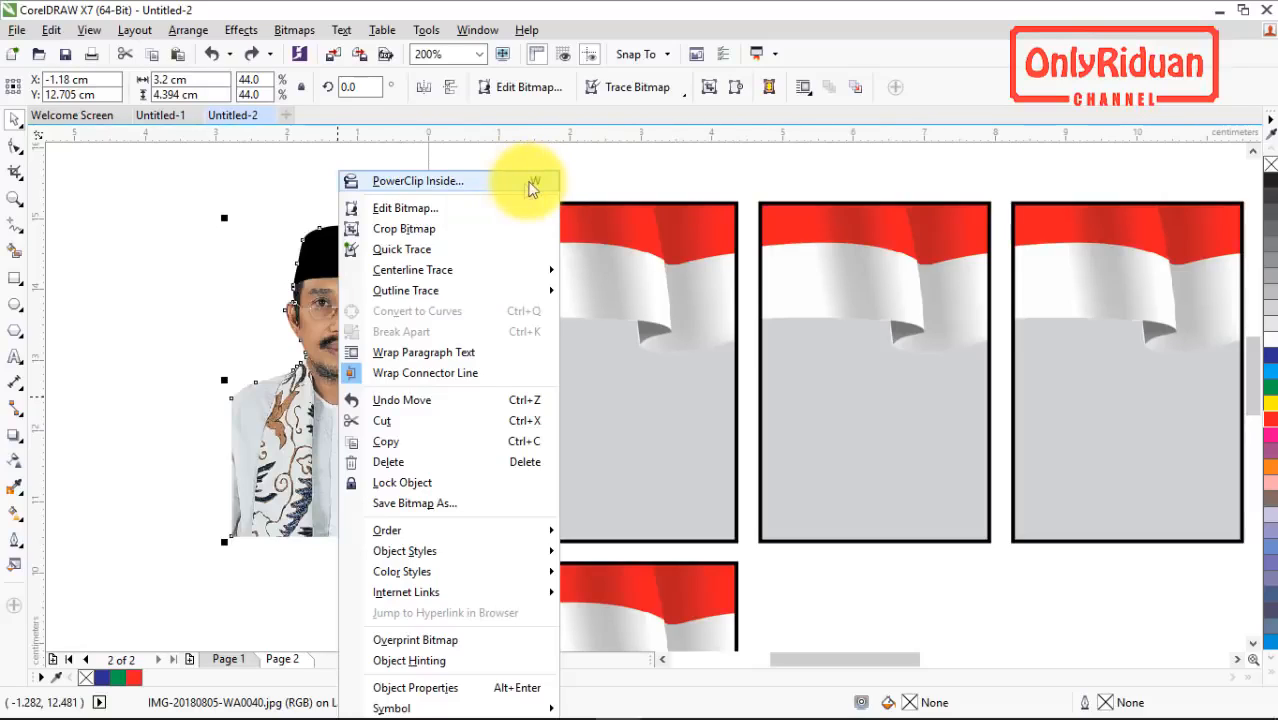
left_click(646, 162)
key("w")
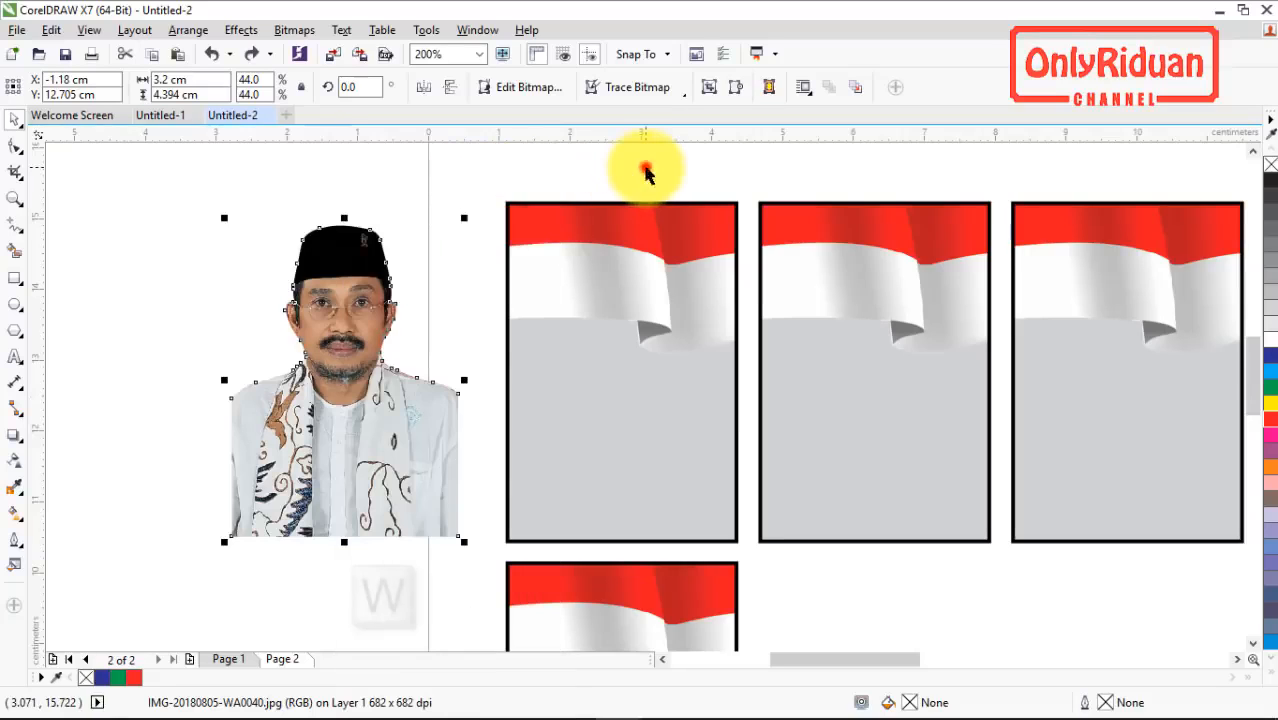
left_click(575, 430)
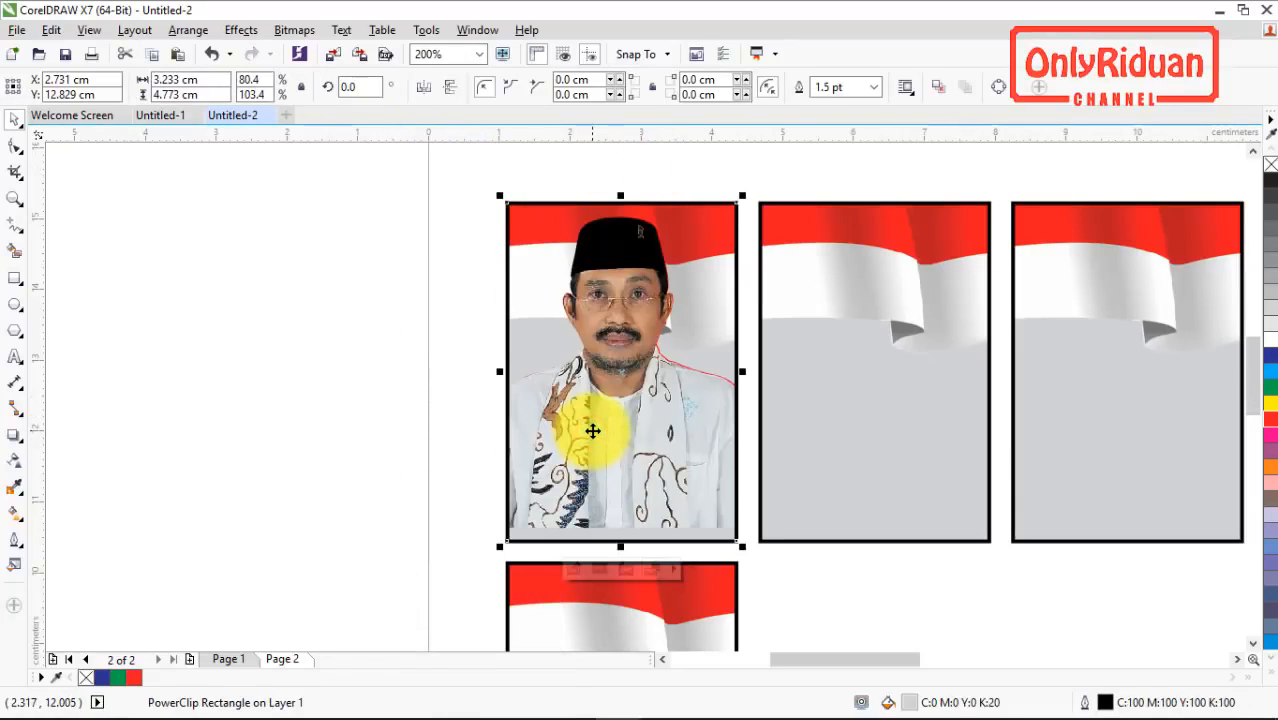
key("ctrl+z")
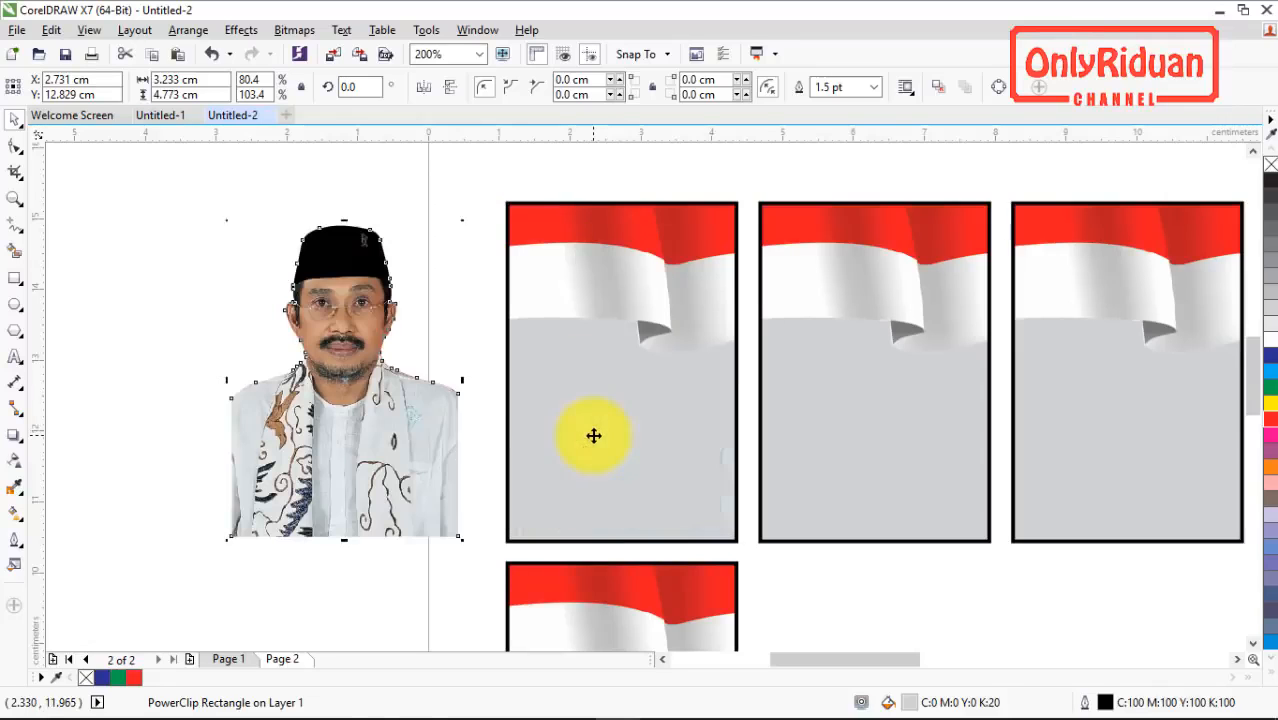
Step: Place the portrait inside the first flag frame of the upper row with PowerClip Inside
left_click(391, 365)
right_click(351, 331)
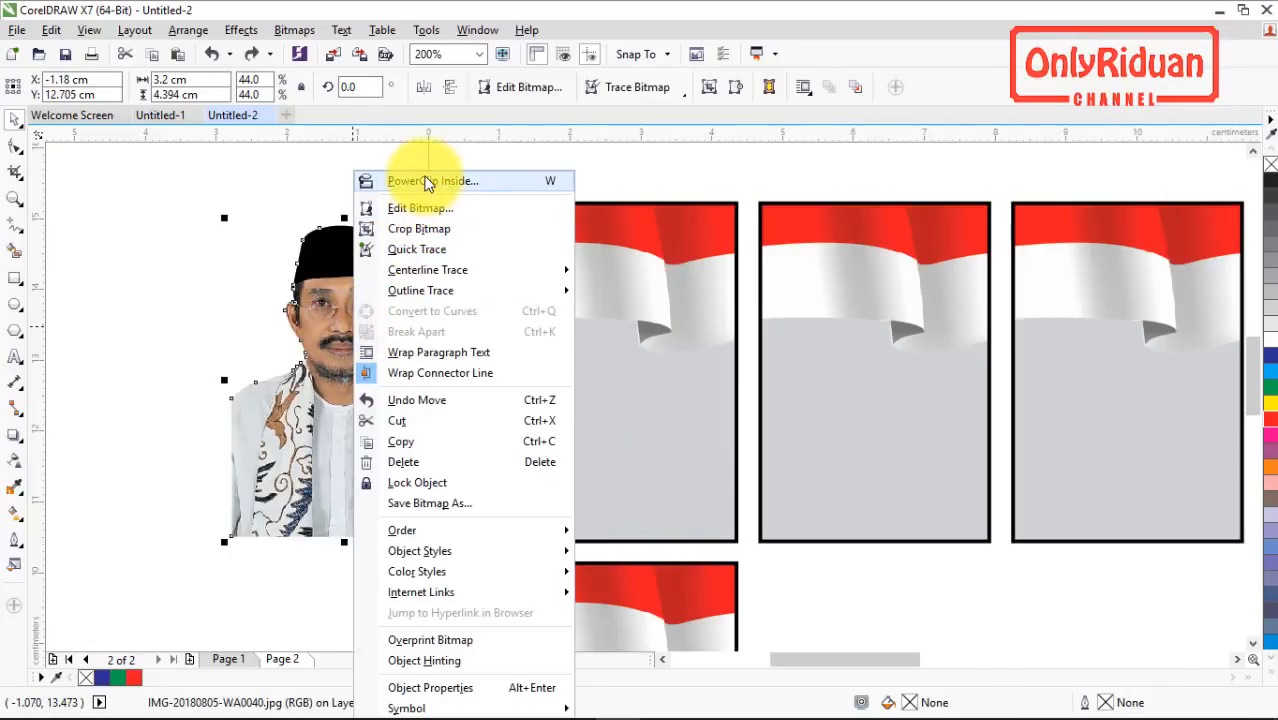
left_click(158, 280)
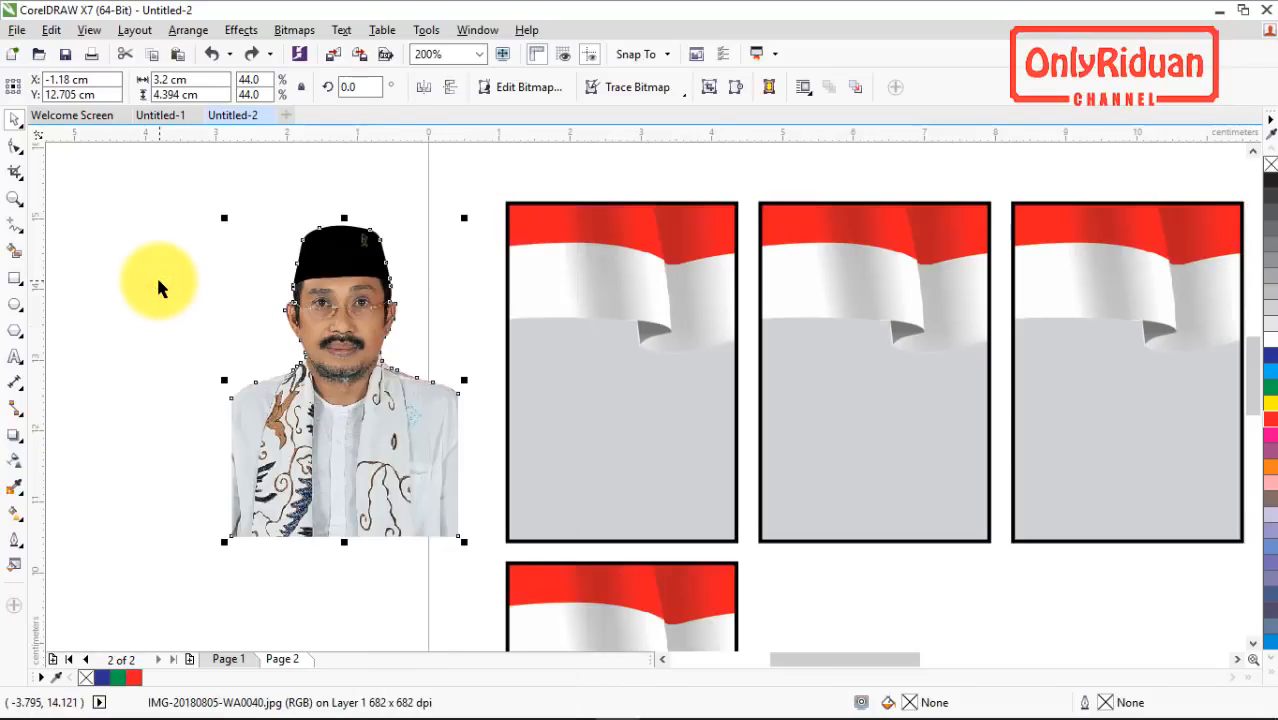
key("alt+c")
key("w")
key("p")
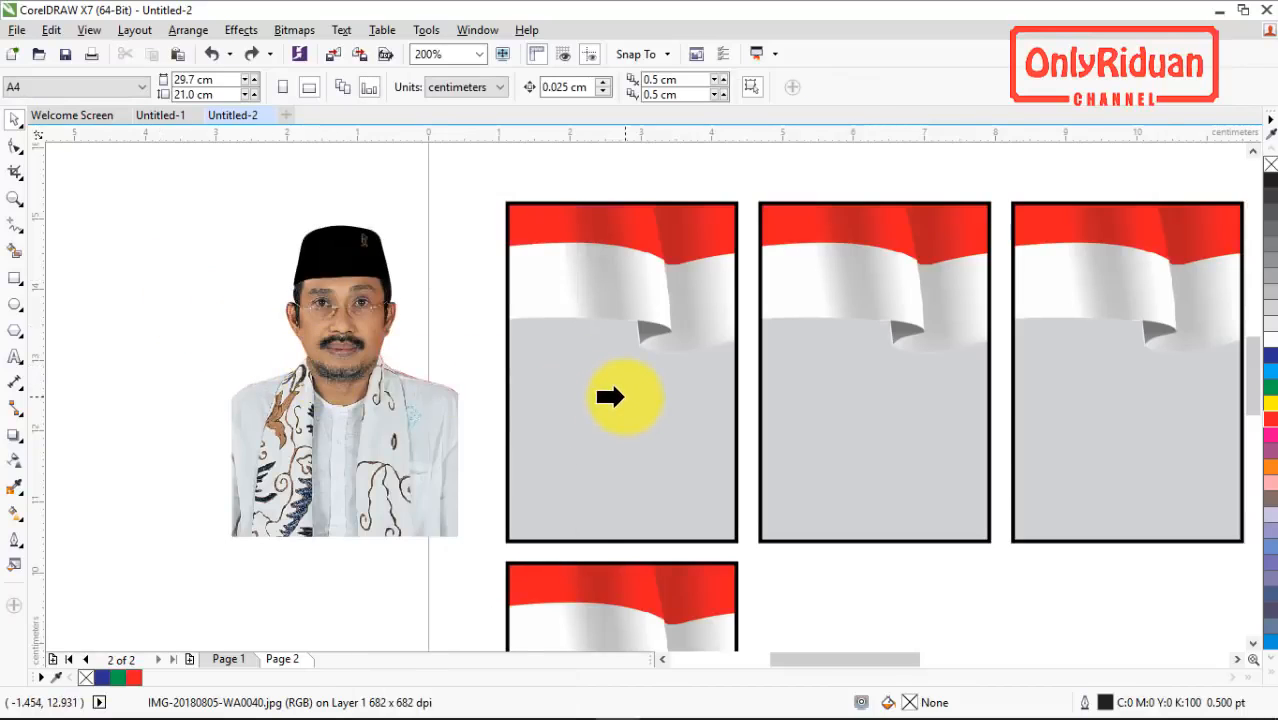
left_click(610, 397)
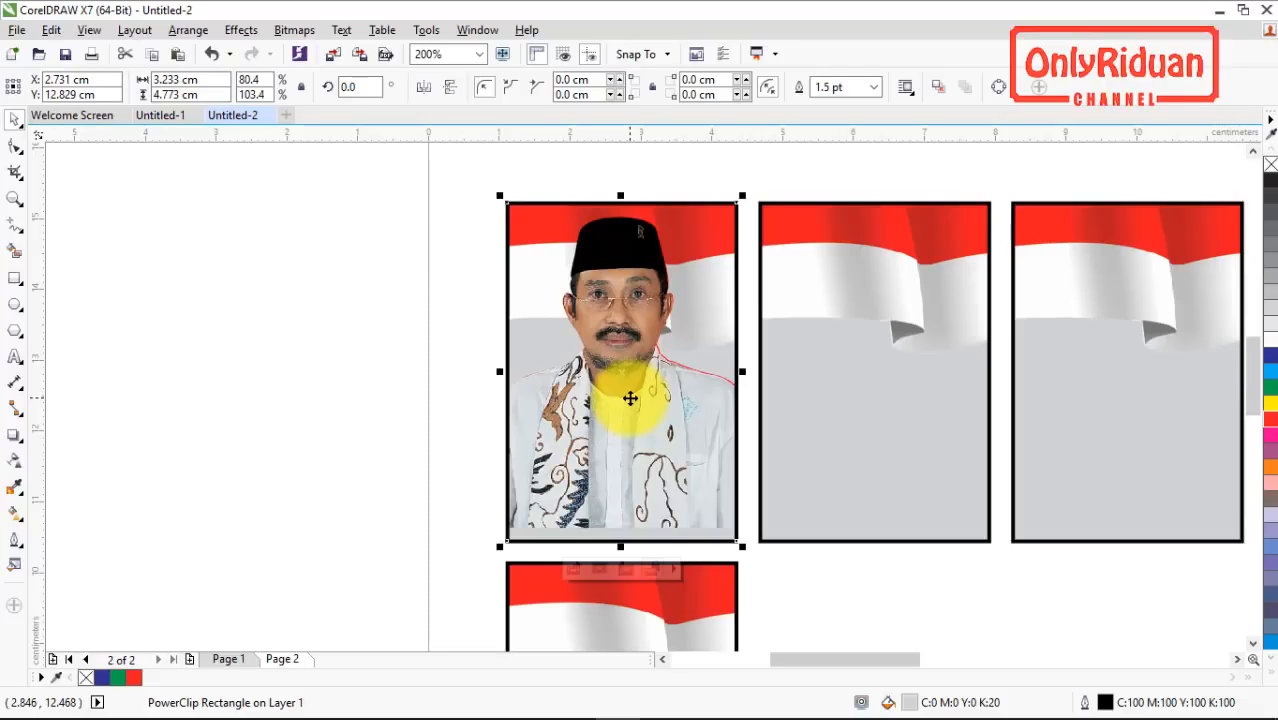
Step: Open the command customization options and find the Edit PowerClip command in the command list
right_click(631, 378)
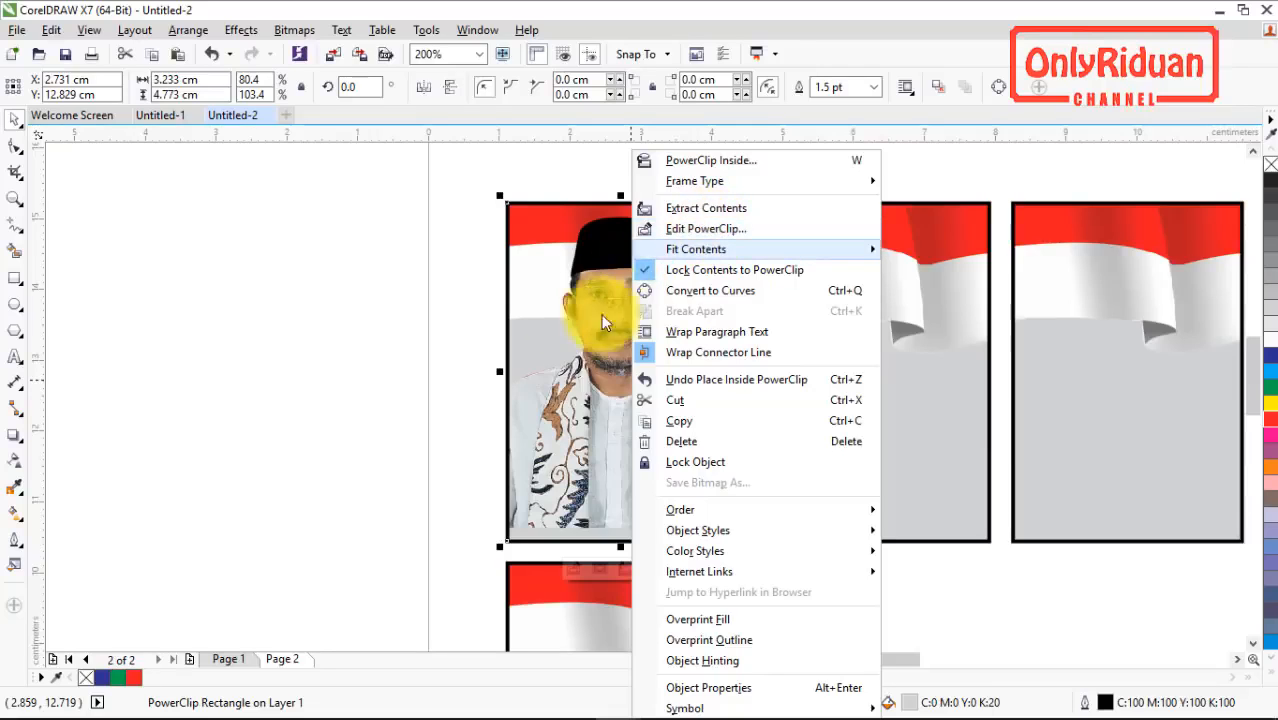
left_click(305, 302)
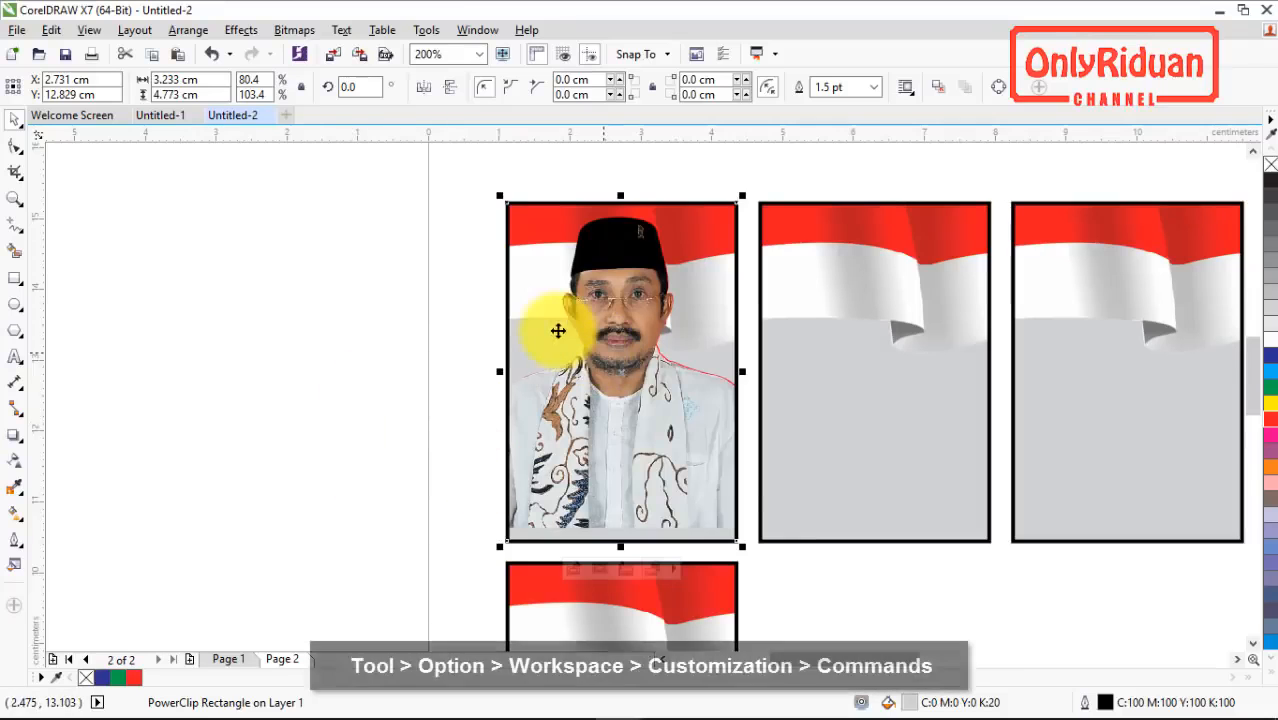
left_click(426, 30)
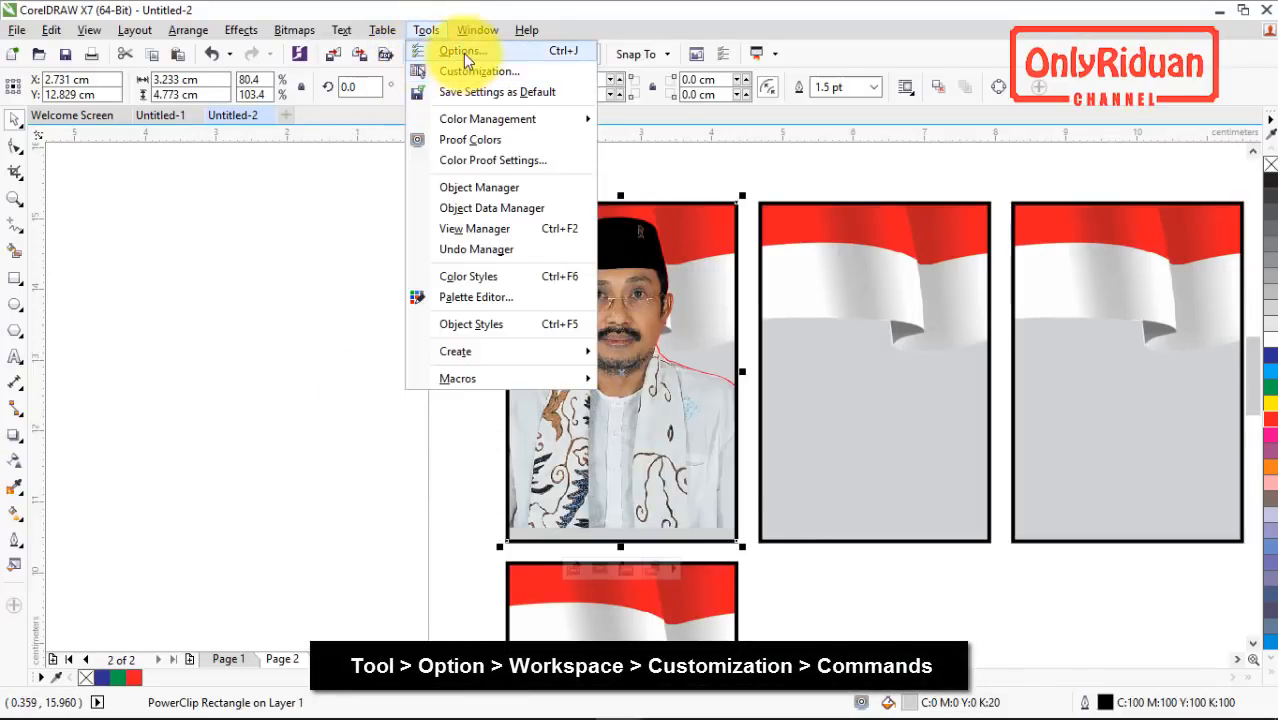
left_click(463, 55)
left_click_drag(707, 167, 473, 167)
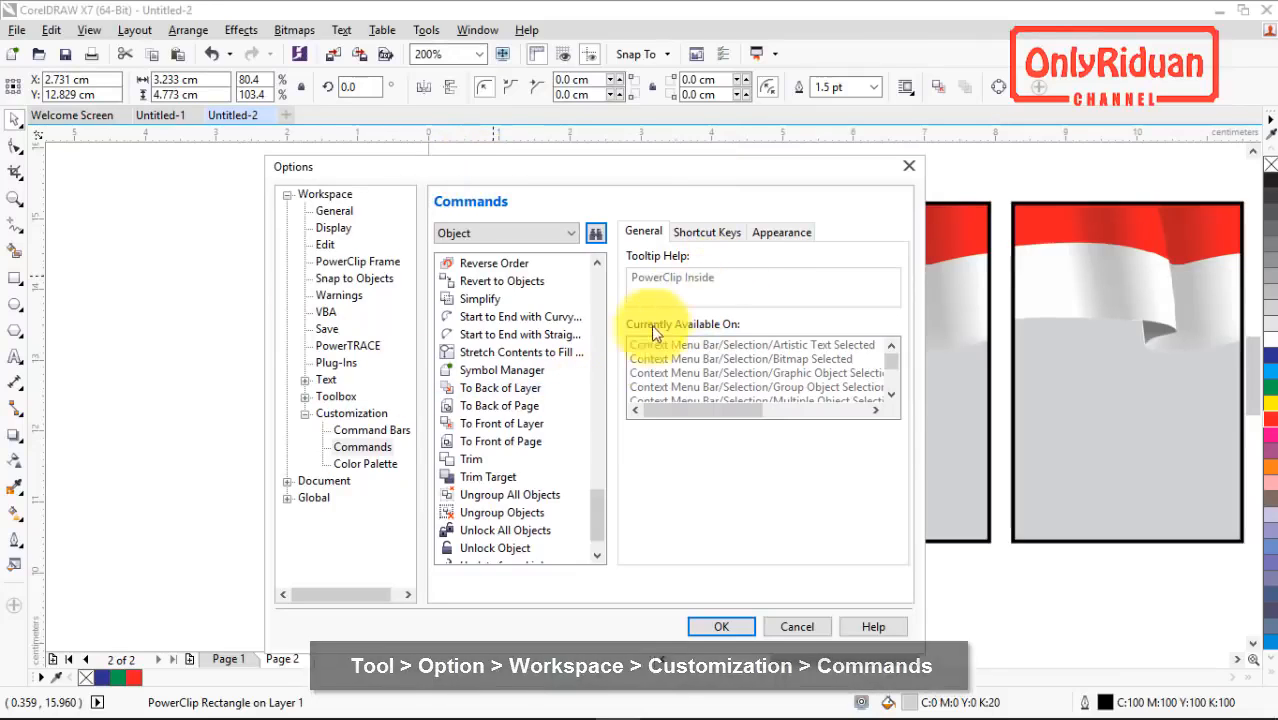
left_click(595, 233)
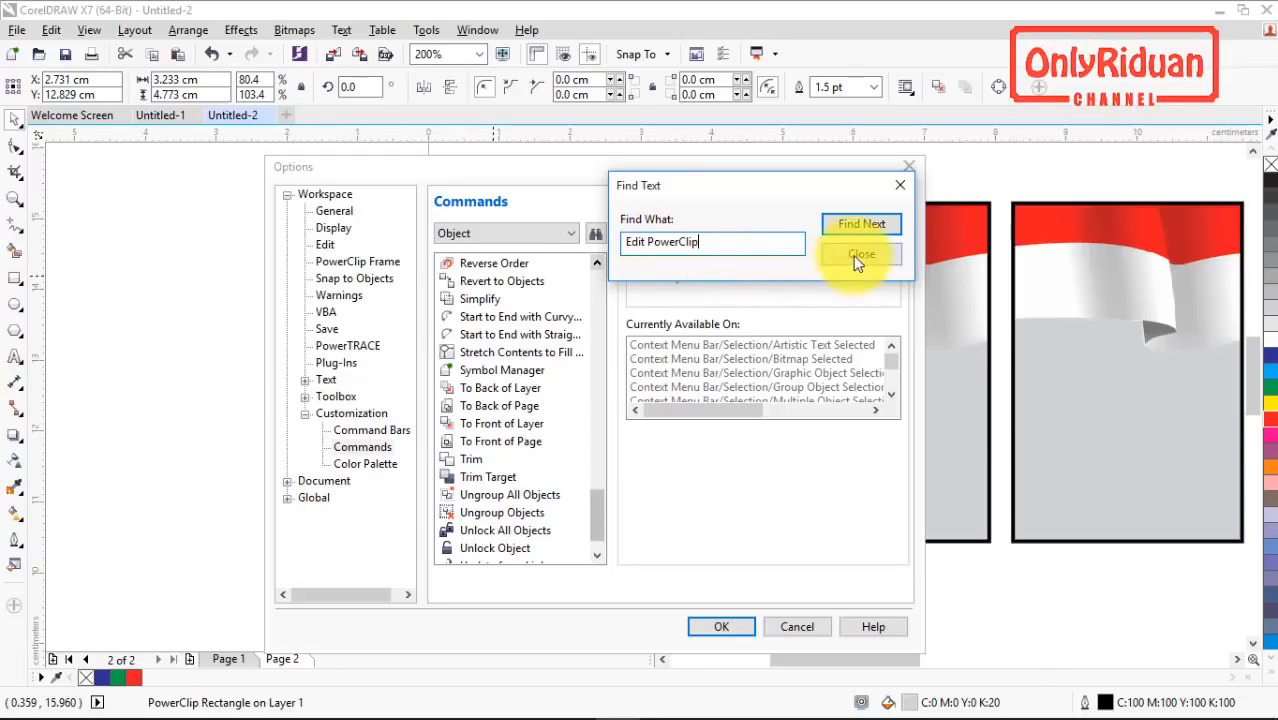
left_click(862, 226)
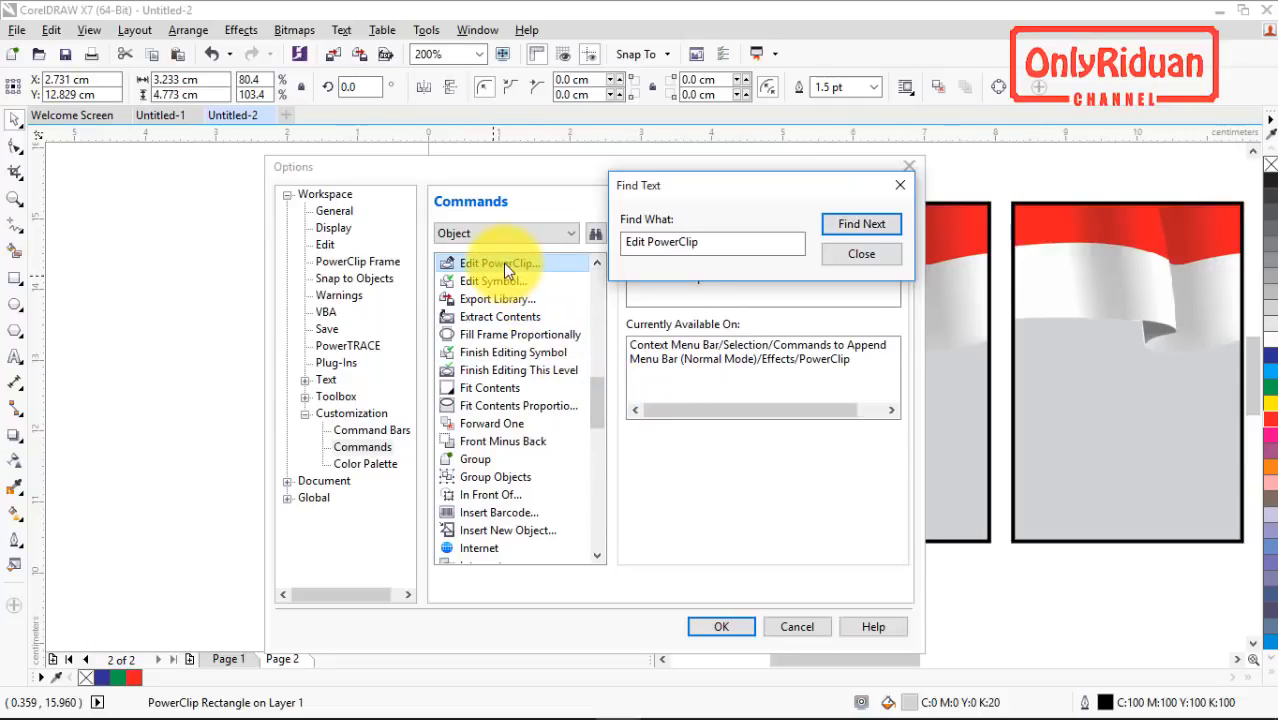
left_click(878, 254)
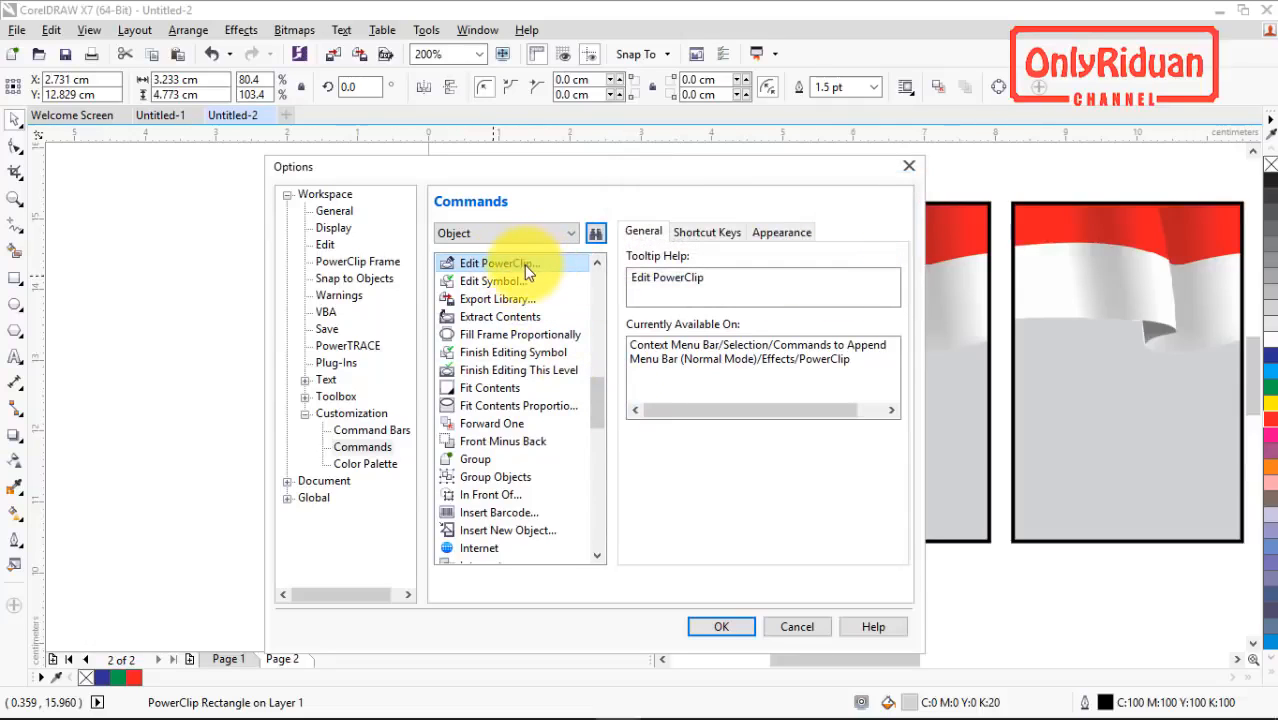
Step: Assign Q as the shortcut key for Edit PowerClip and save the options
left_click(706, 233)
left_click(663, 331)
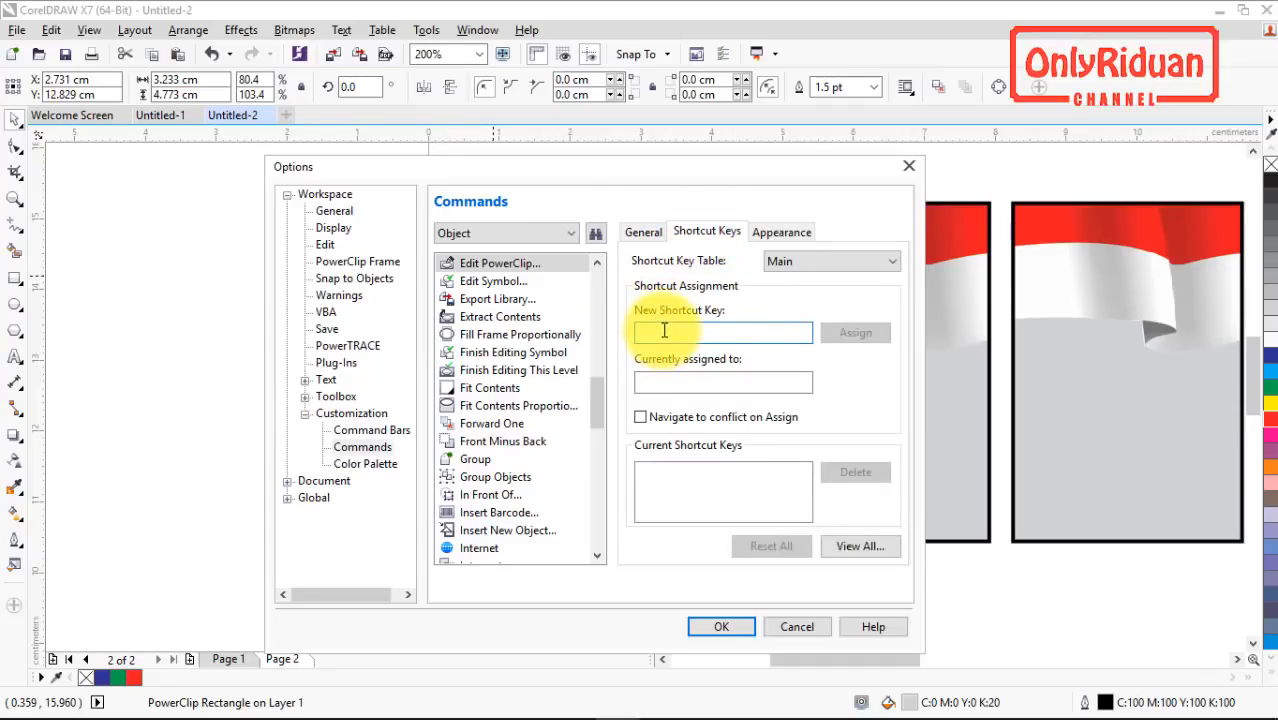
key("q")
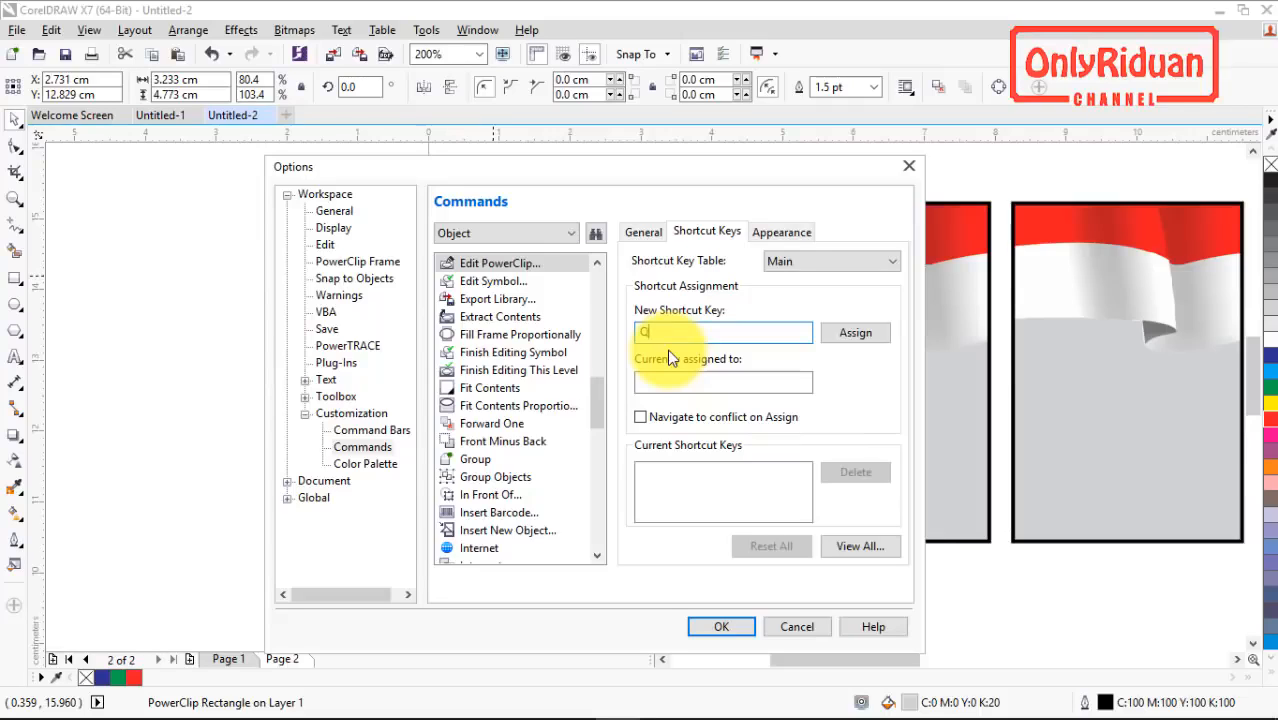
left_click(855, 334)
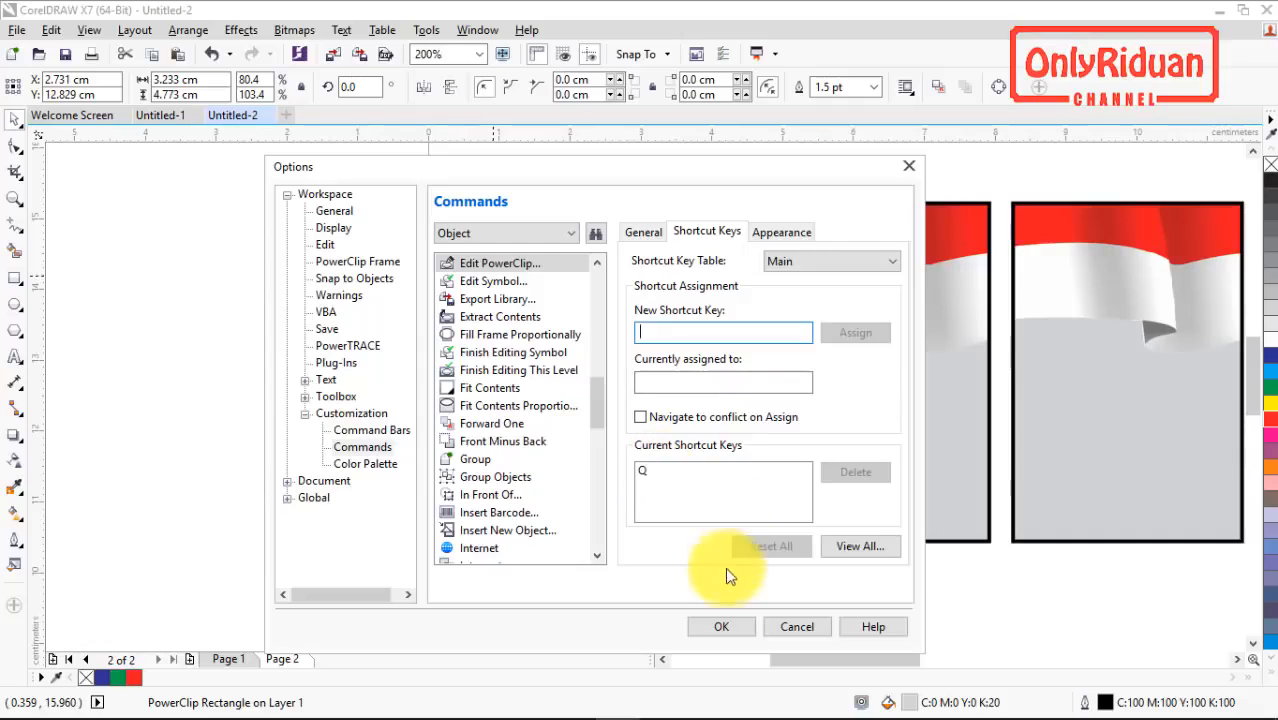
left_click(723, 624)
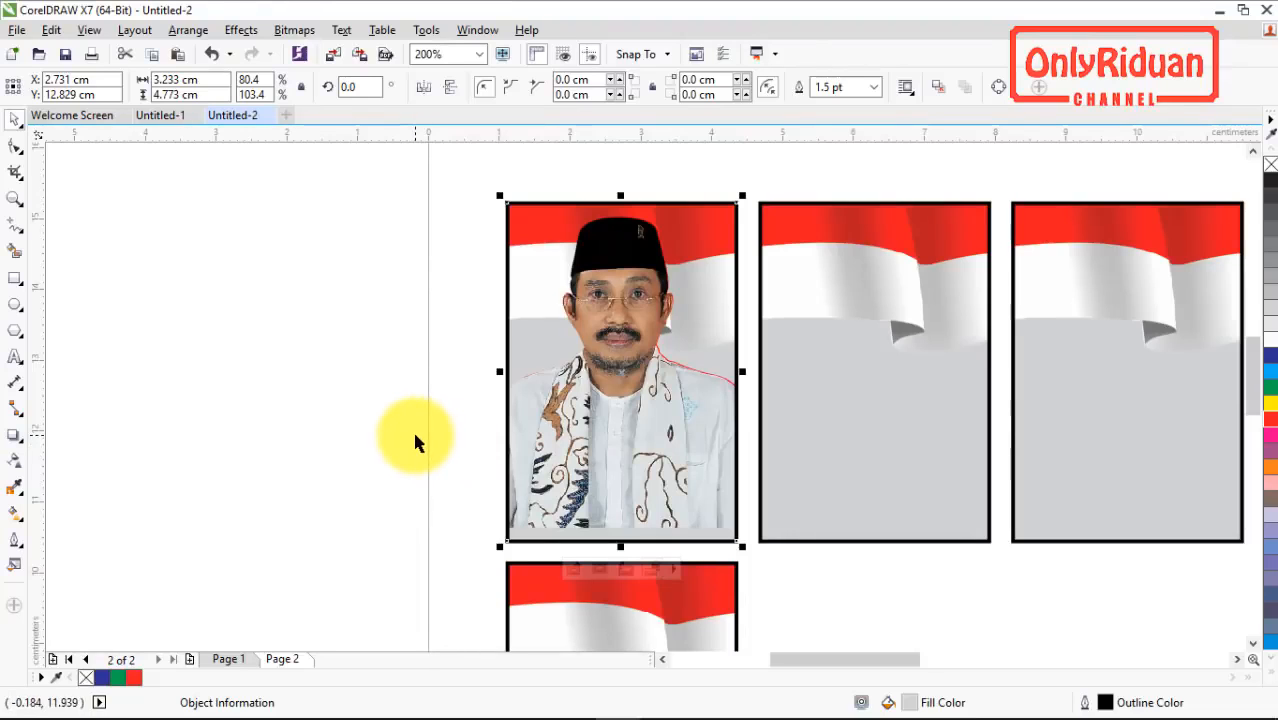
Step: Open the first flag frame's PowerClip contents for editing and move the portrait down to the frame's lower edge
key("ctrl+2")
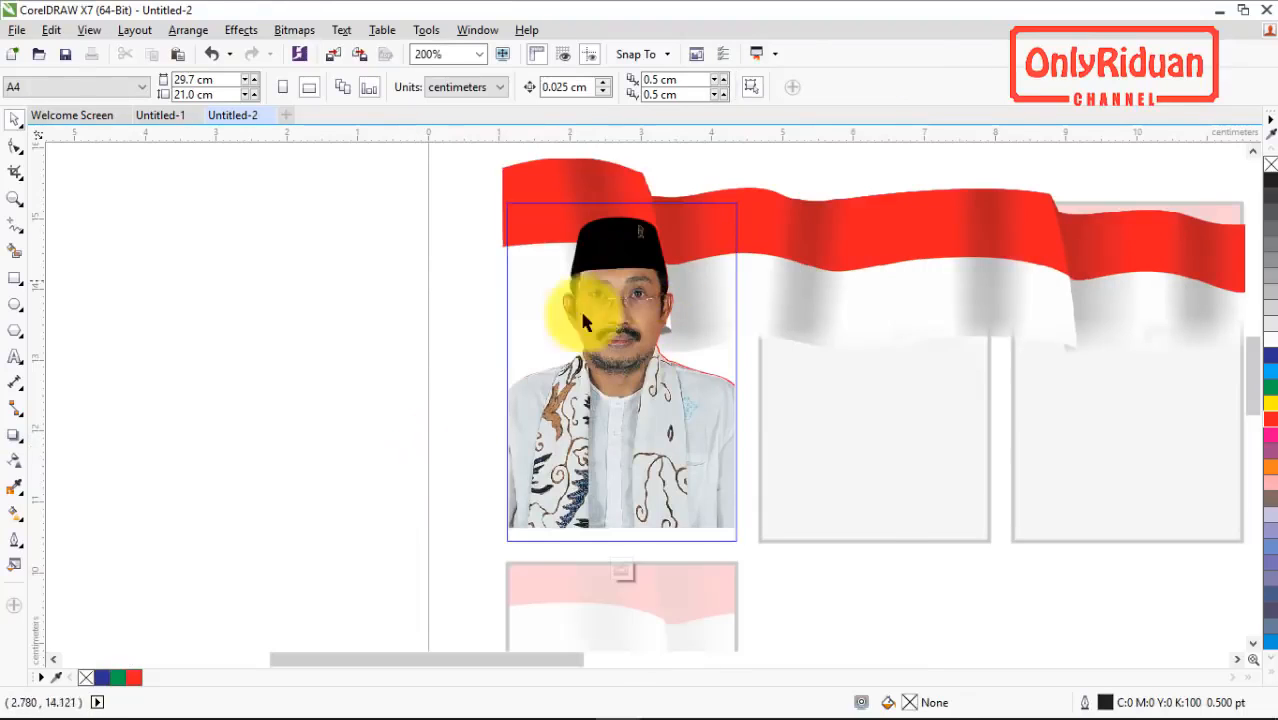
left_click(626, 393)
left_click_drag(626, 393, 629, 403)
key("Down")
key("Down")
key("Down")
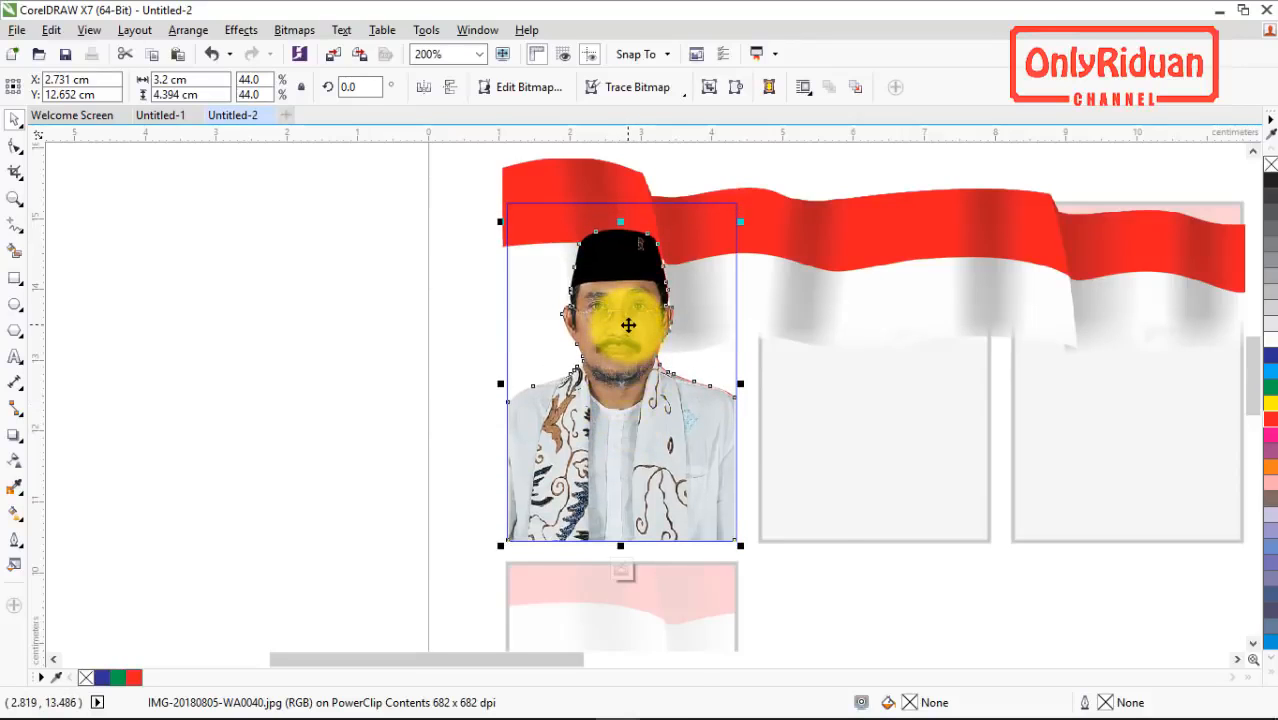
Step: Leave PowerClip content editing with Finish Editing This Level
right_click(627, 322)
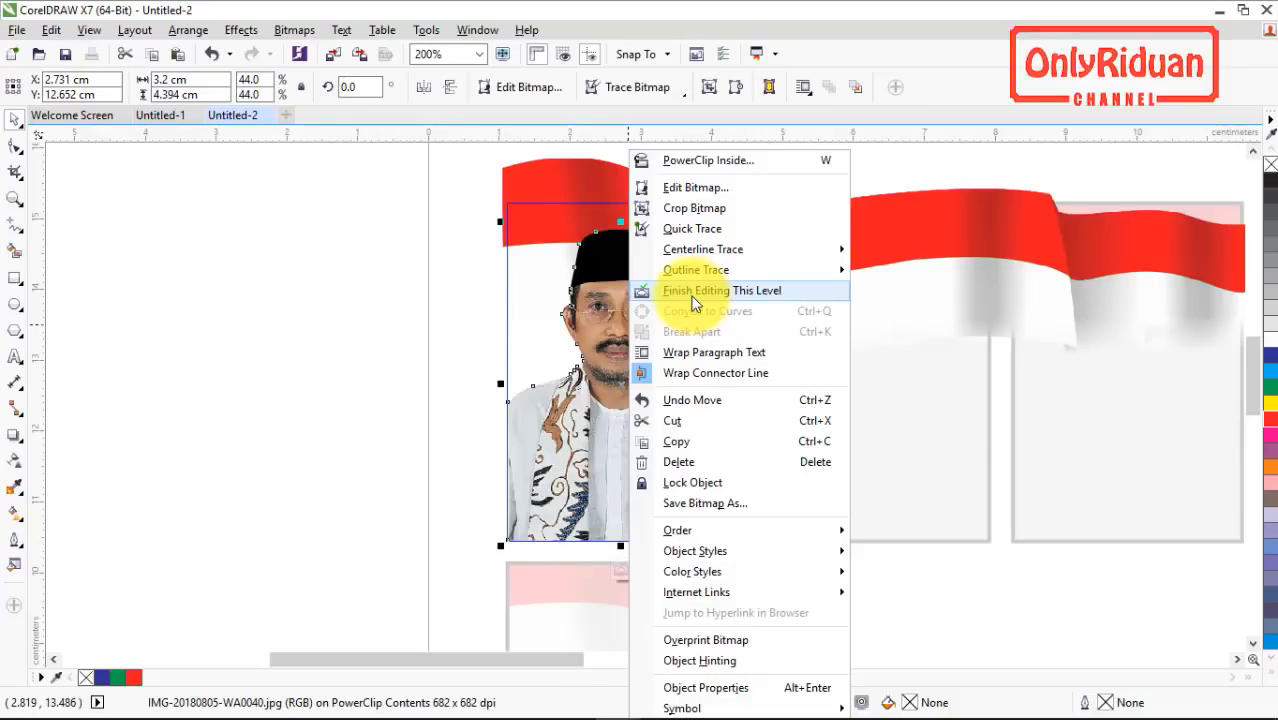
left_click(590, 408)
right_click(629, 410)
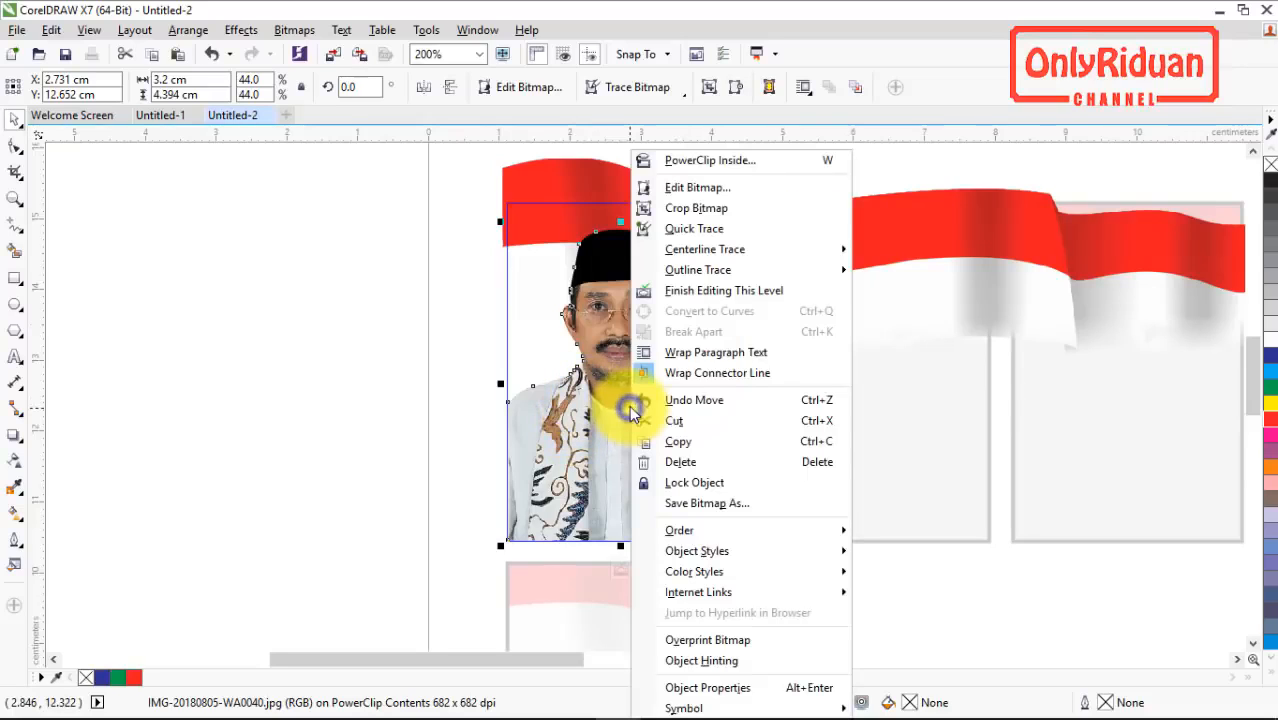
left_click(699, 290)
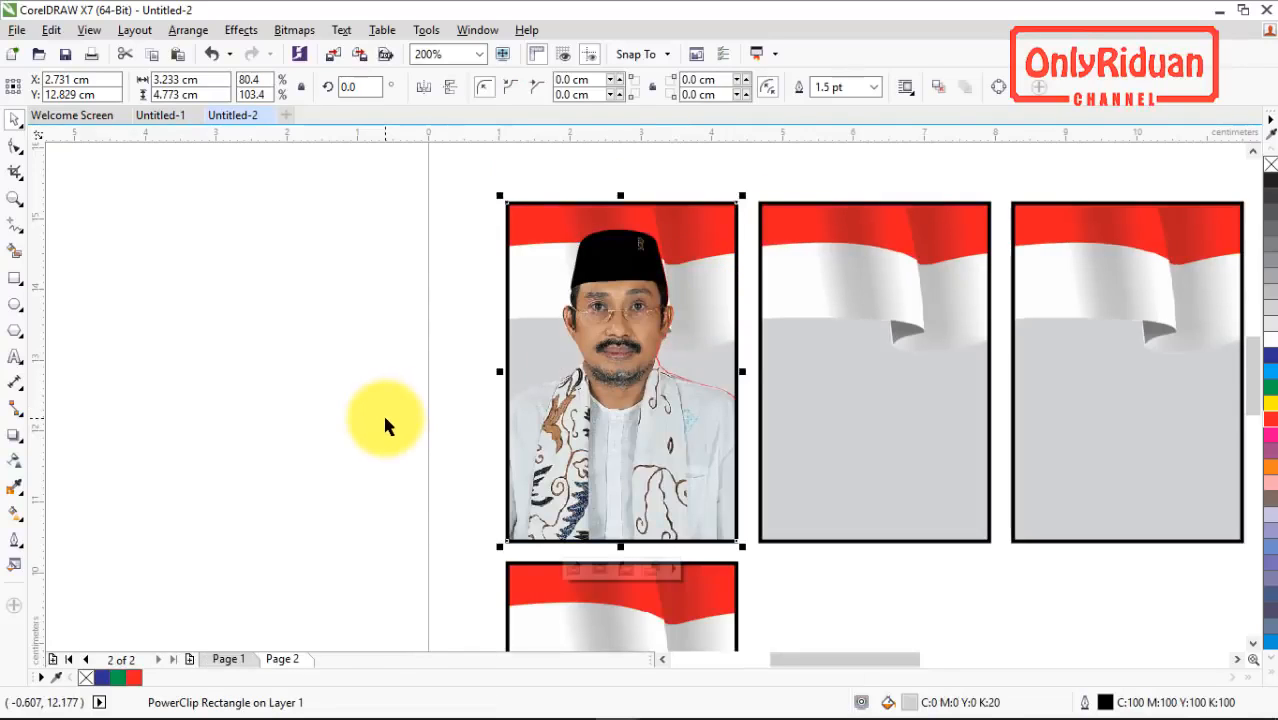
Step: Open the command customization options again and search the commands for "Finish Editing"
left_click(426, 30)
left_click(451, 52)
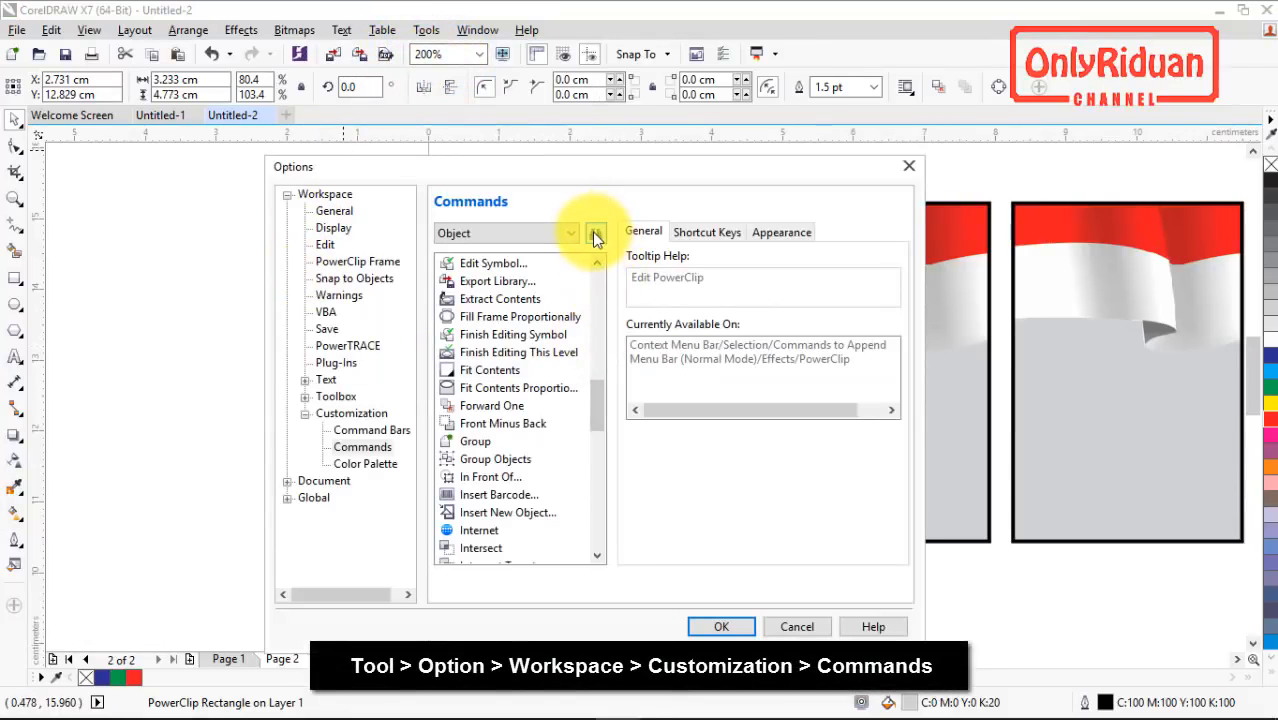
left_click(595, 234)
type("F")
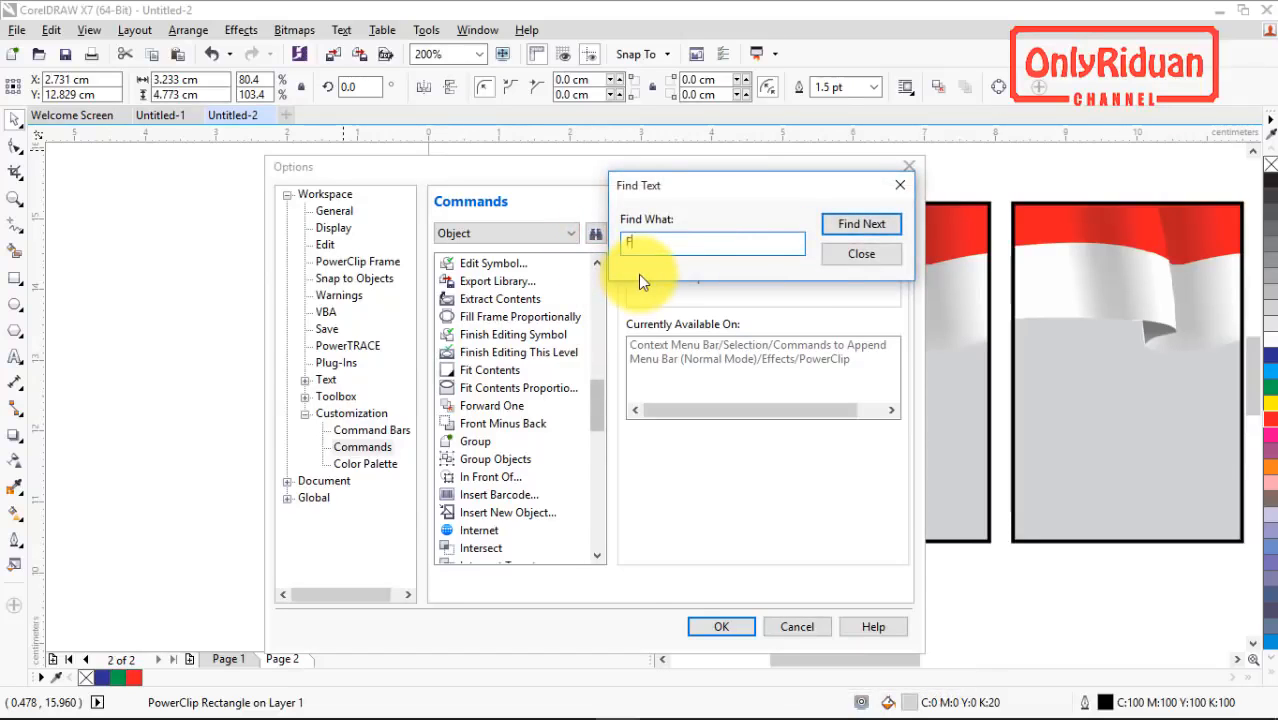
type("inish Editing")
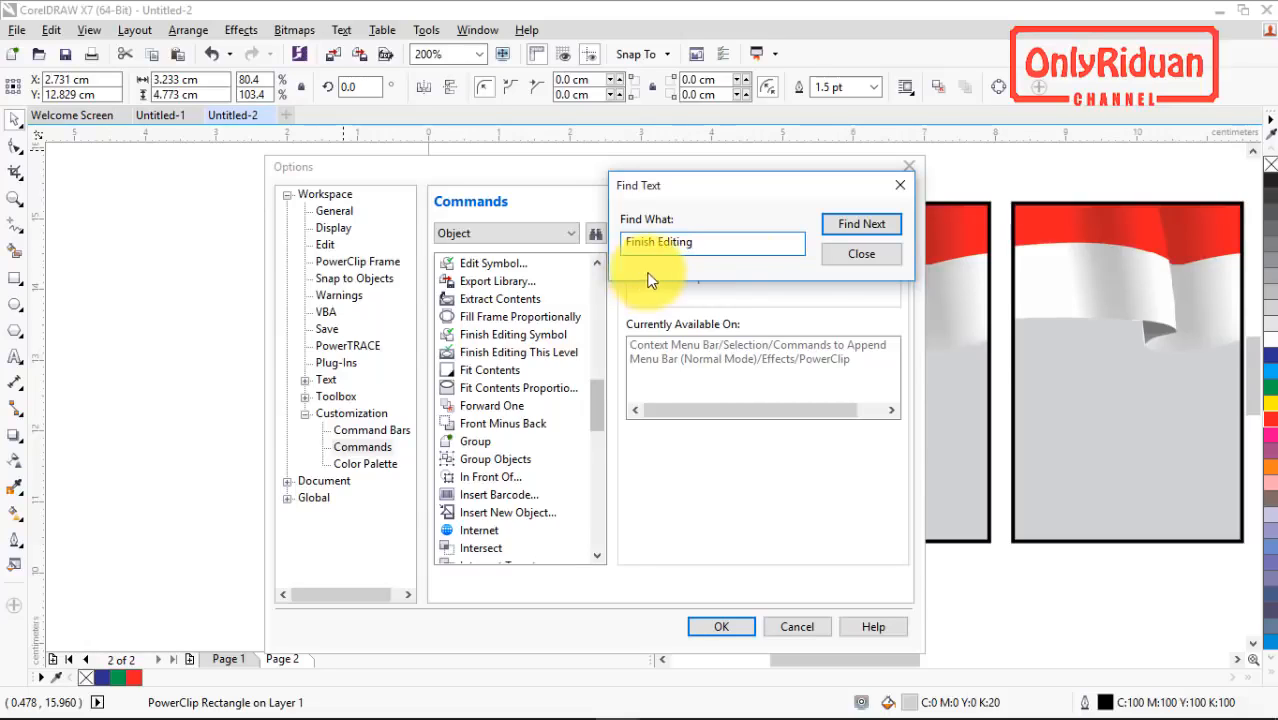
left_click(872, 226)
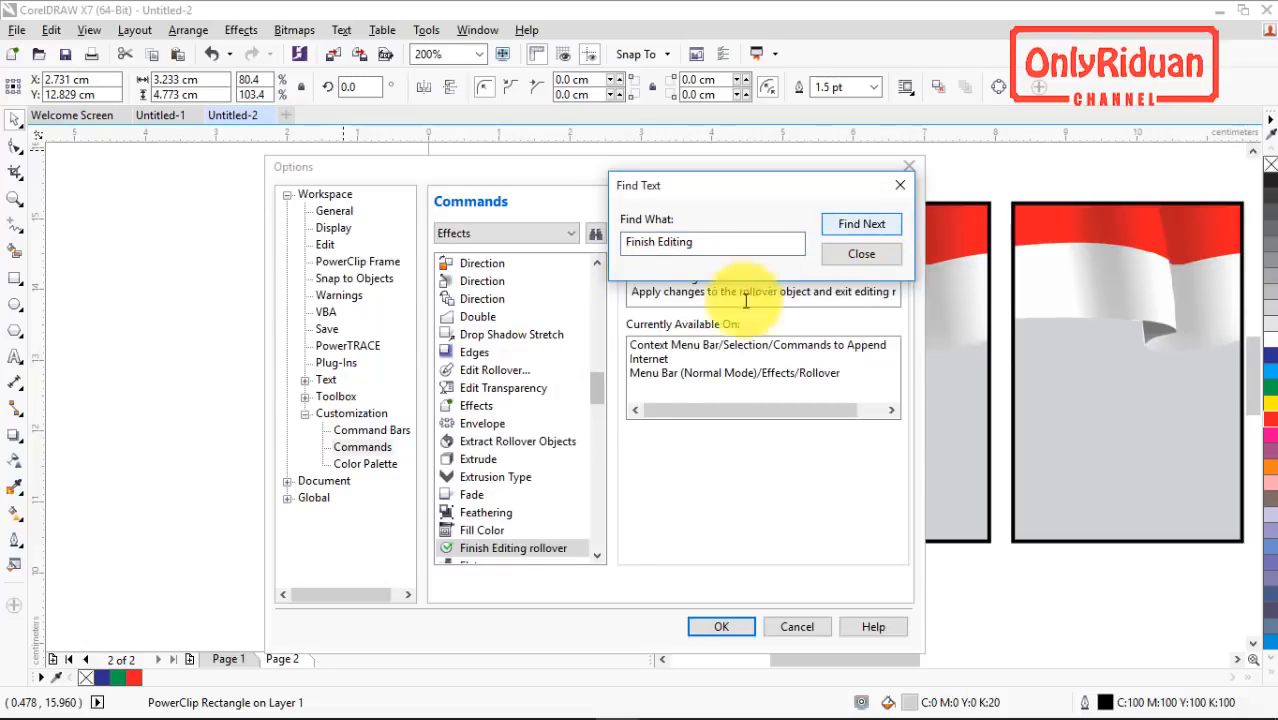
Step: Continue the command search until the Finish Editing This Level command in the Object category is selected
left_click(598, 392)
mouse_move(598, 392)
left_mouse_down()
mouse_move(612, 432)
mouse_move(612, 398)
left_mouse_up()
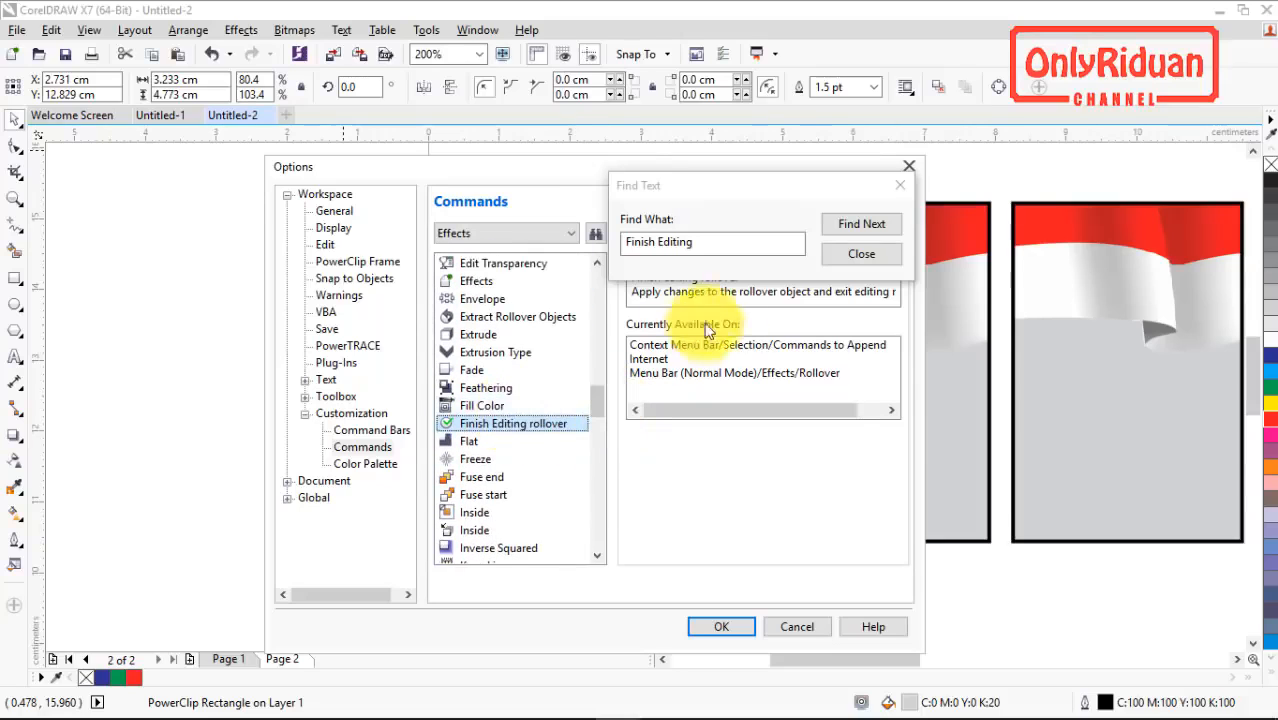
left_click(860, 226)
left_click(860, 228)
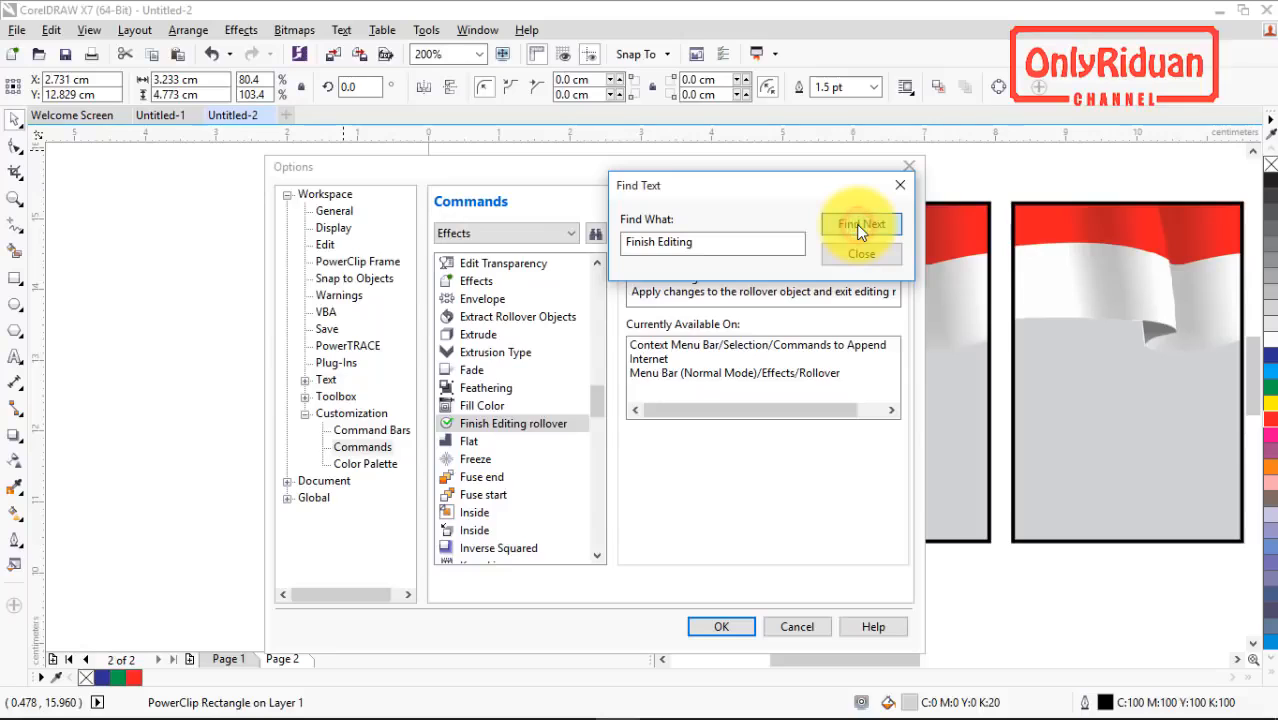
left_click_drag(596, 382, 596, 389)
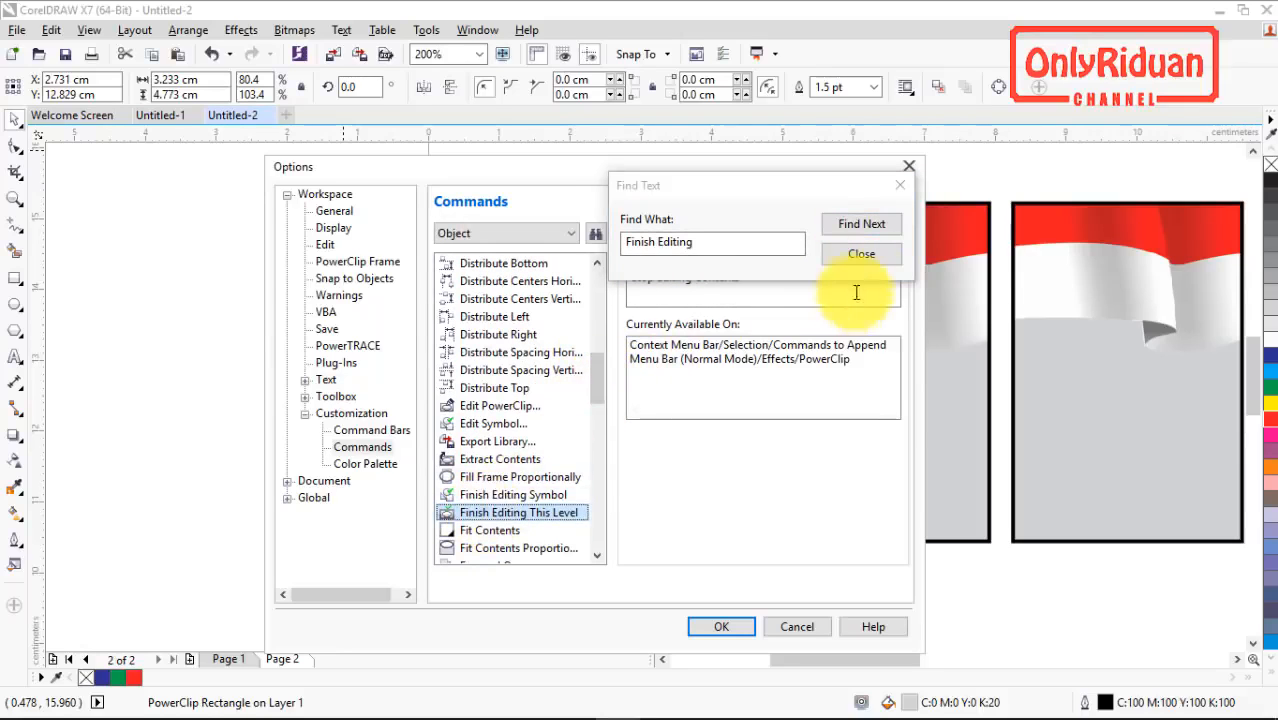
Step: Assign the shortcut F to the Finish Editing This Level command and accept the customization options
left_click(864, 253)
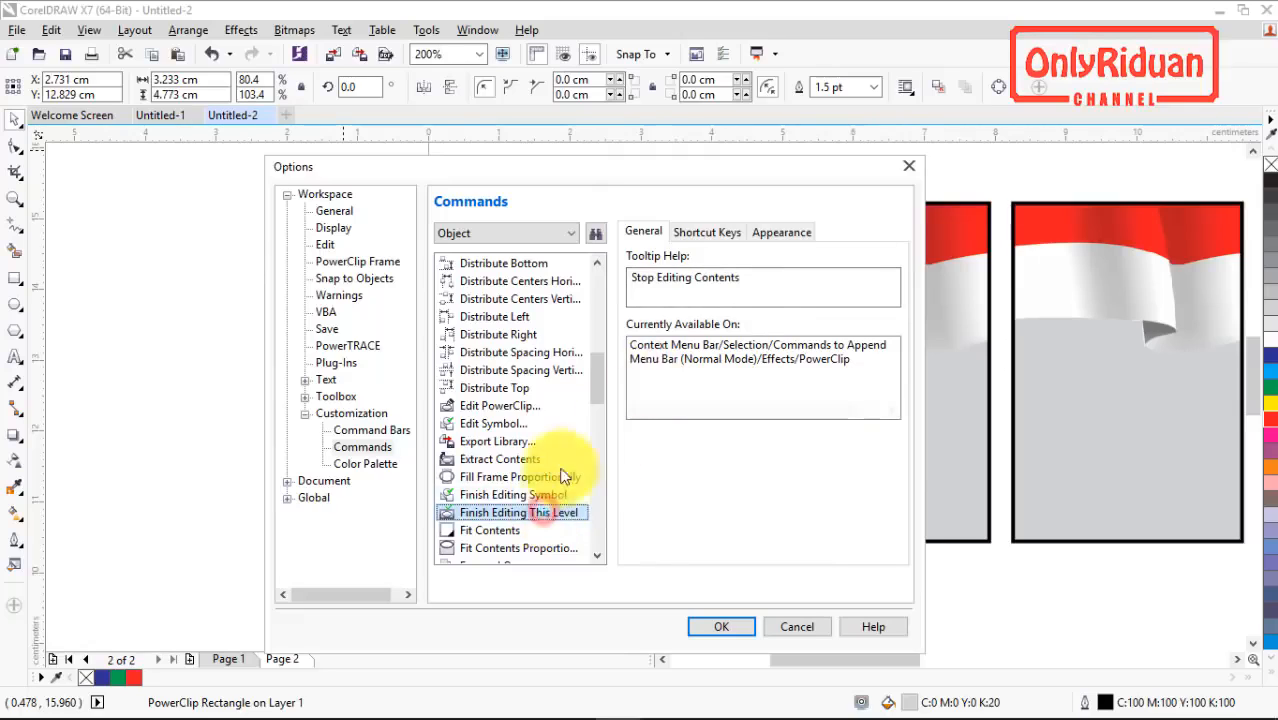
left_click(710, 234)
left_click(687, 333)
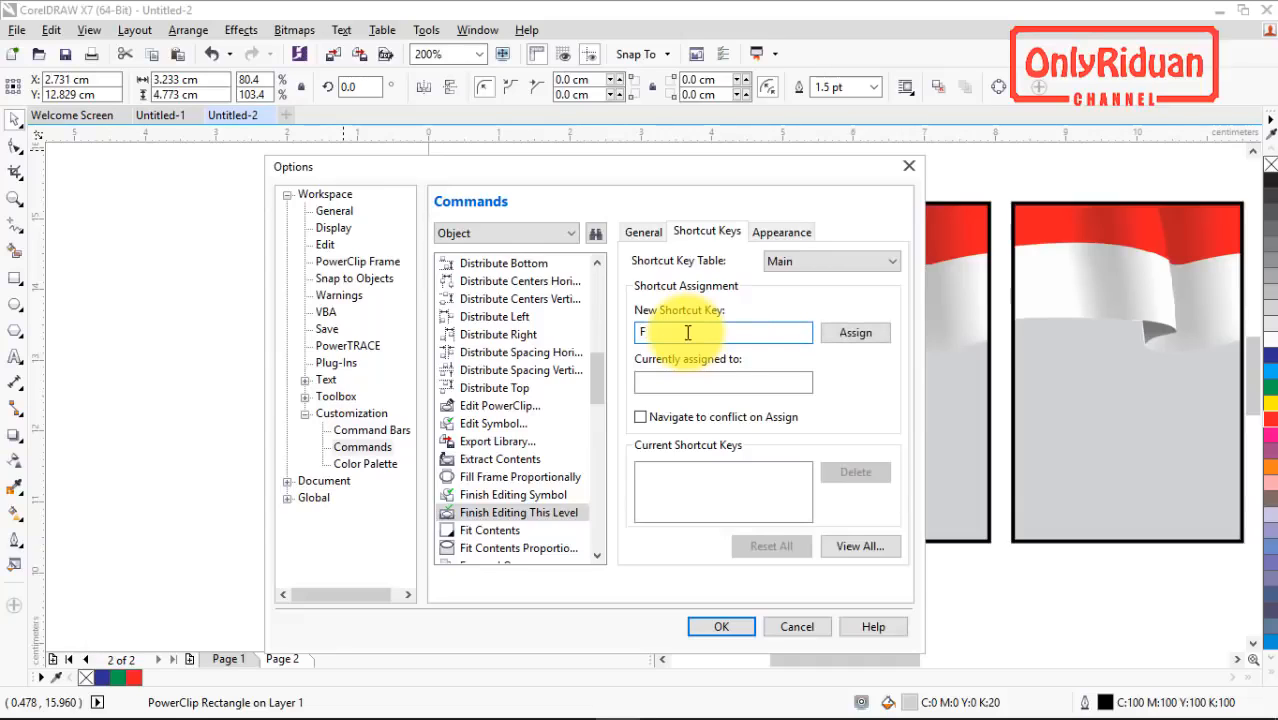
left_click(848, 335)
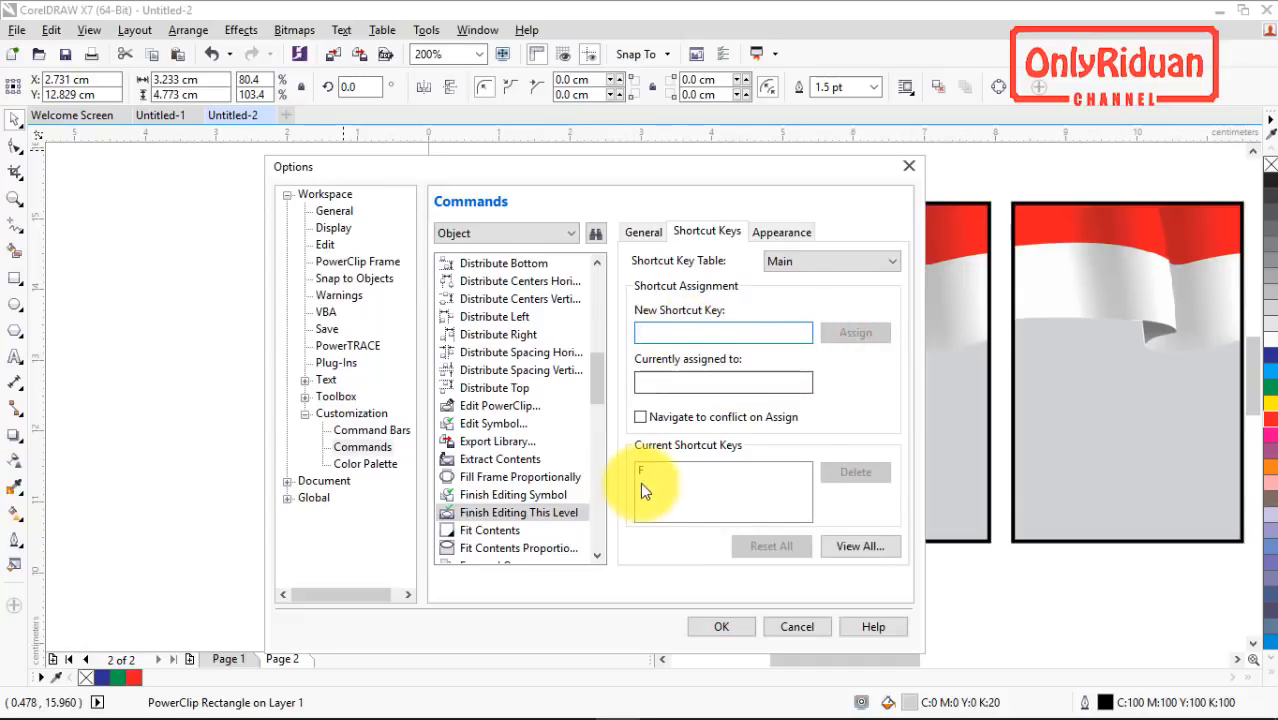
left_click(721, 626)
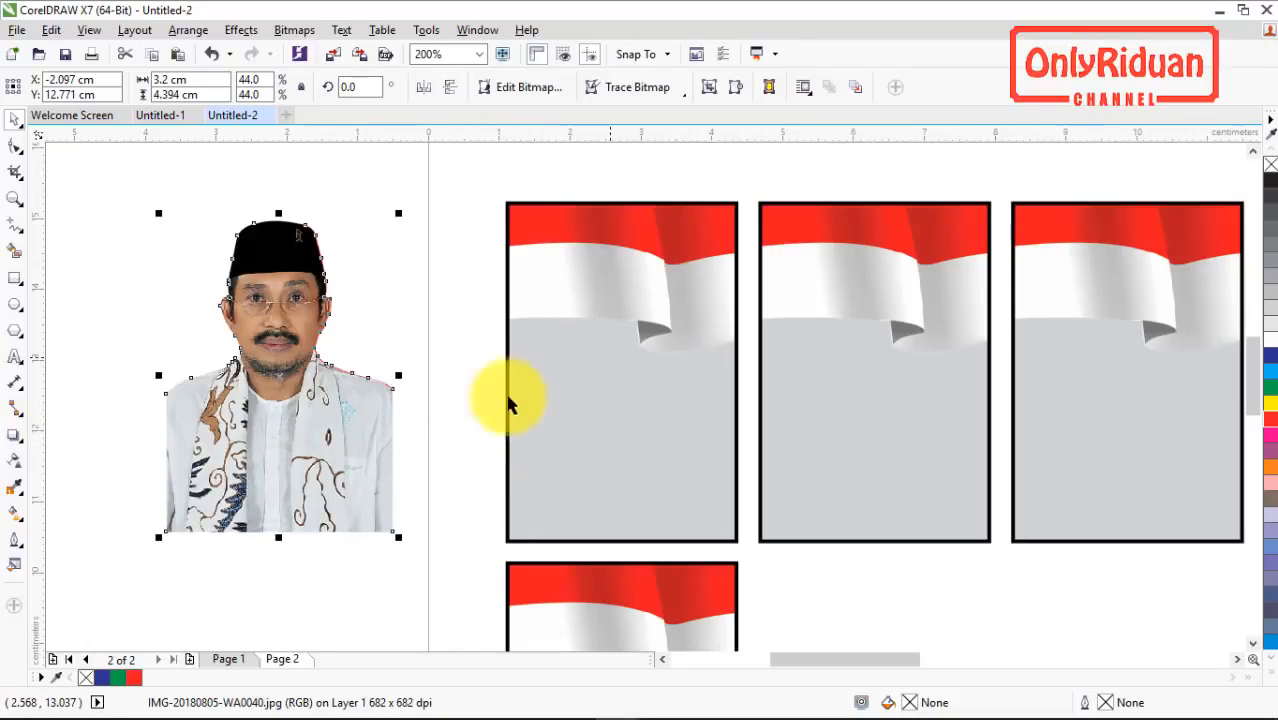
Step: Place the loose portrait inside the first flag frame with PowerClip Inside
left_click(405, 543)
left_click(300, 460)
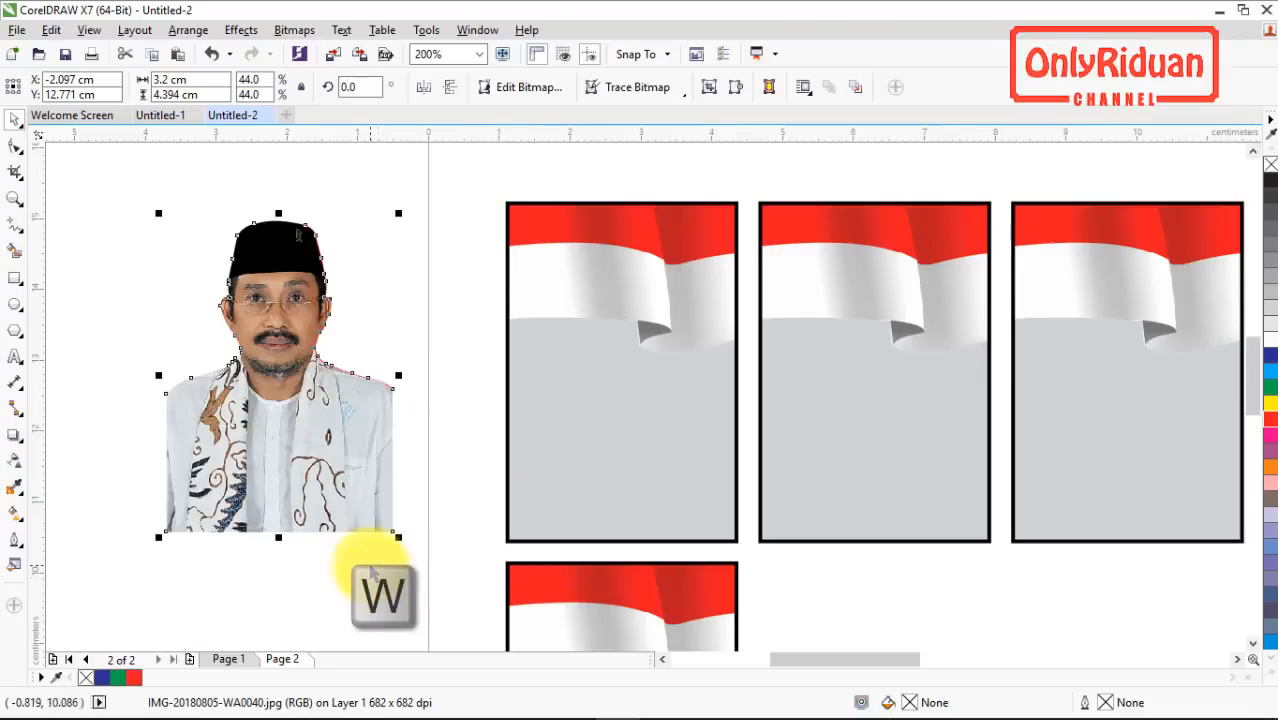
key("w")
left_click(522, 462)
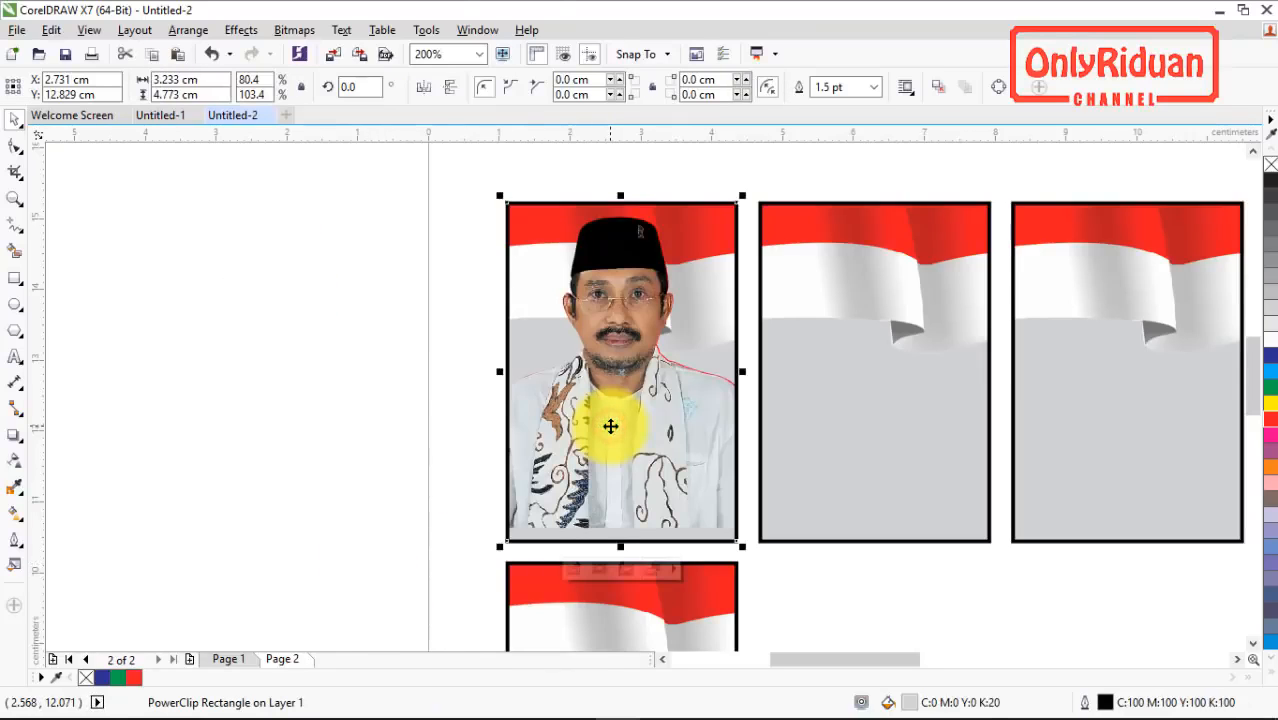
Step: Edit the first flag frame's PowerClip contents, move the portrait down to the frame's lower edge, and finish editing this level
key("q")
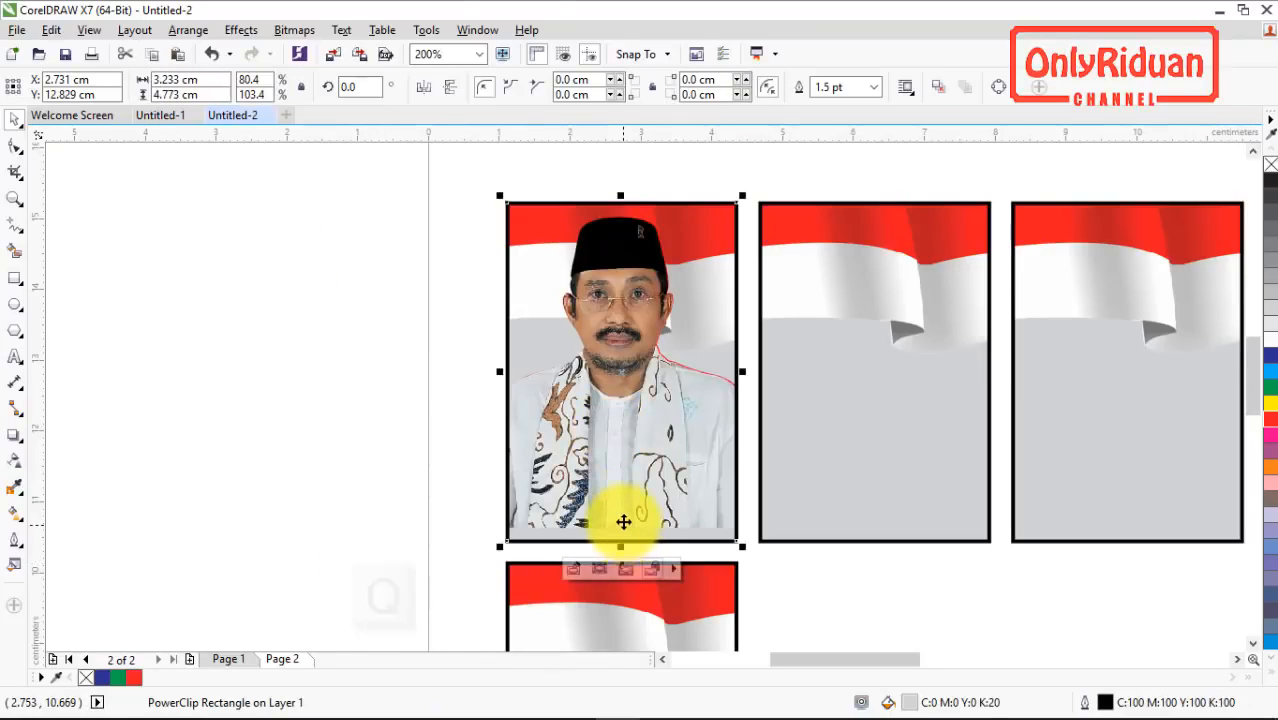
key("q")
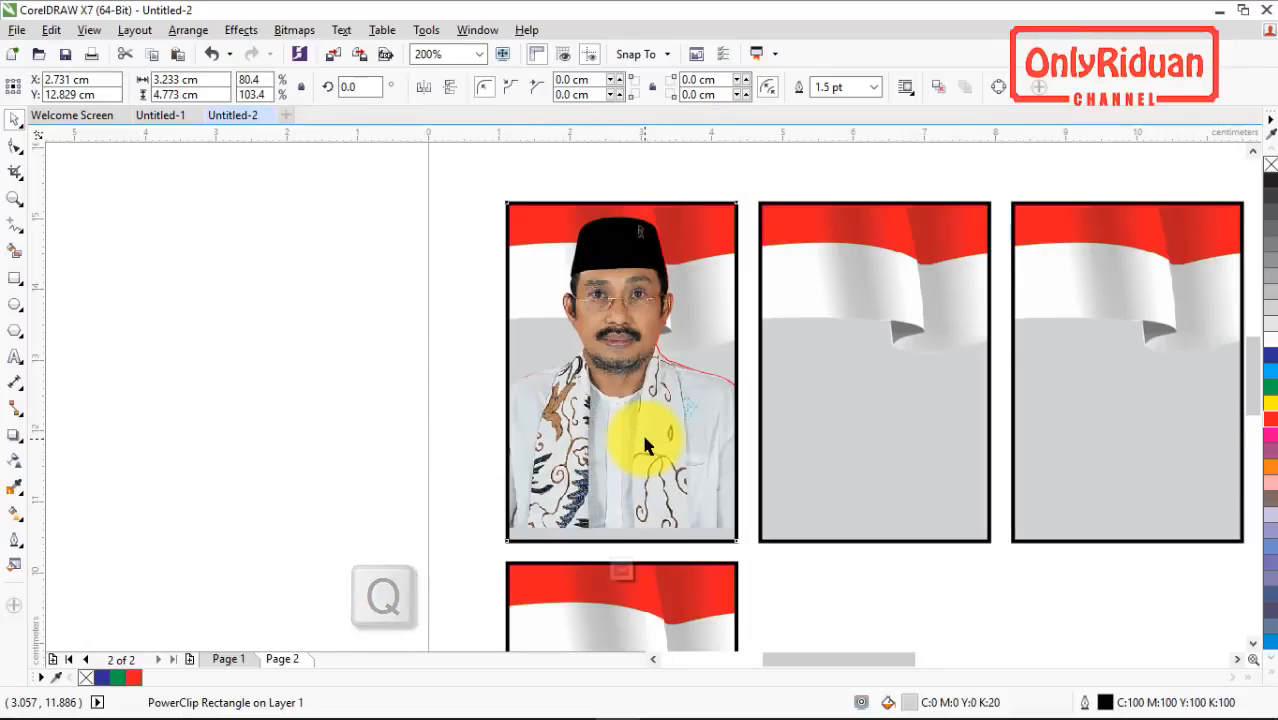
left_click(630, 395)
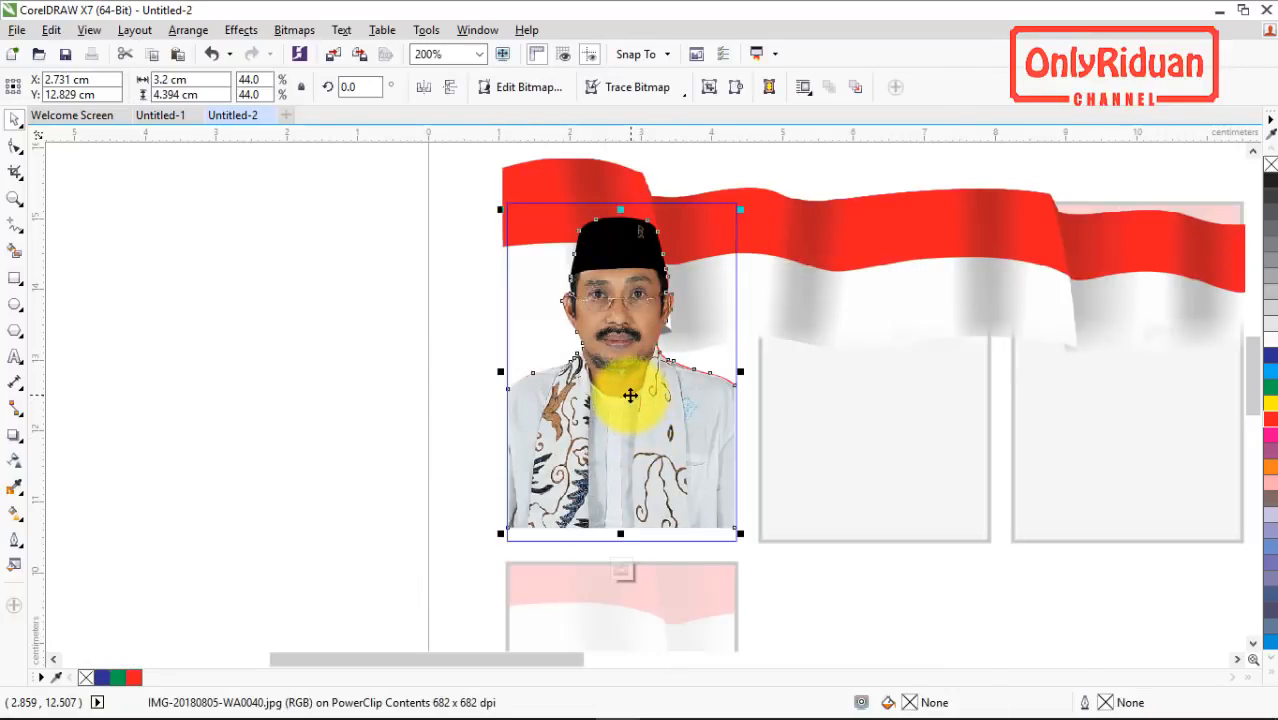
left_click_drag(630, 395, 623, 390)
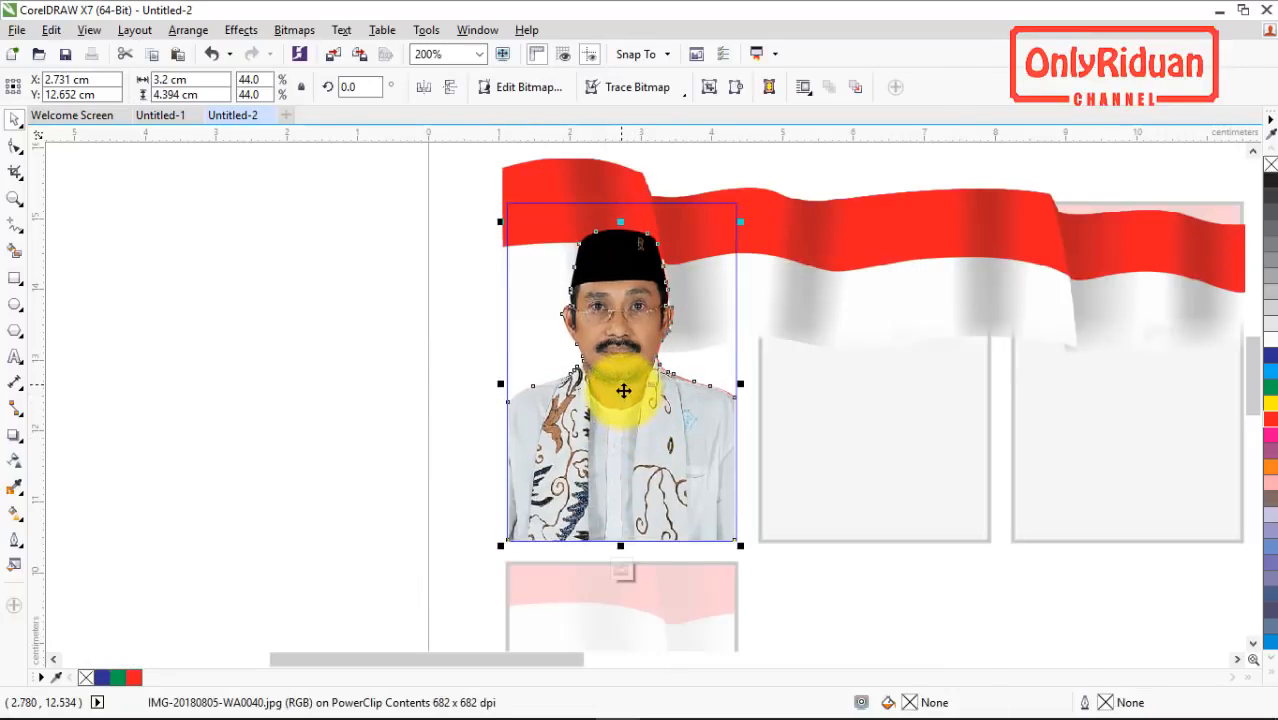
key("f")
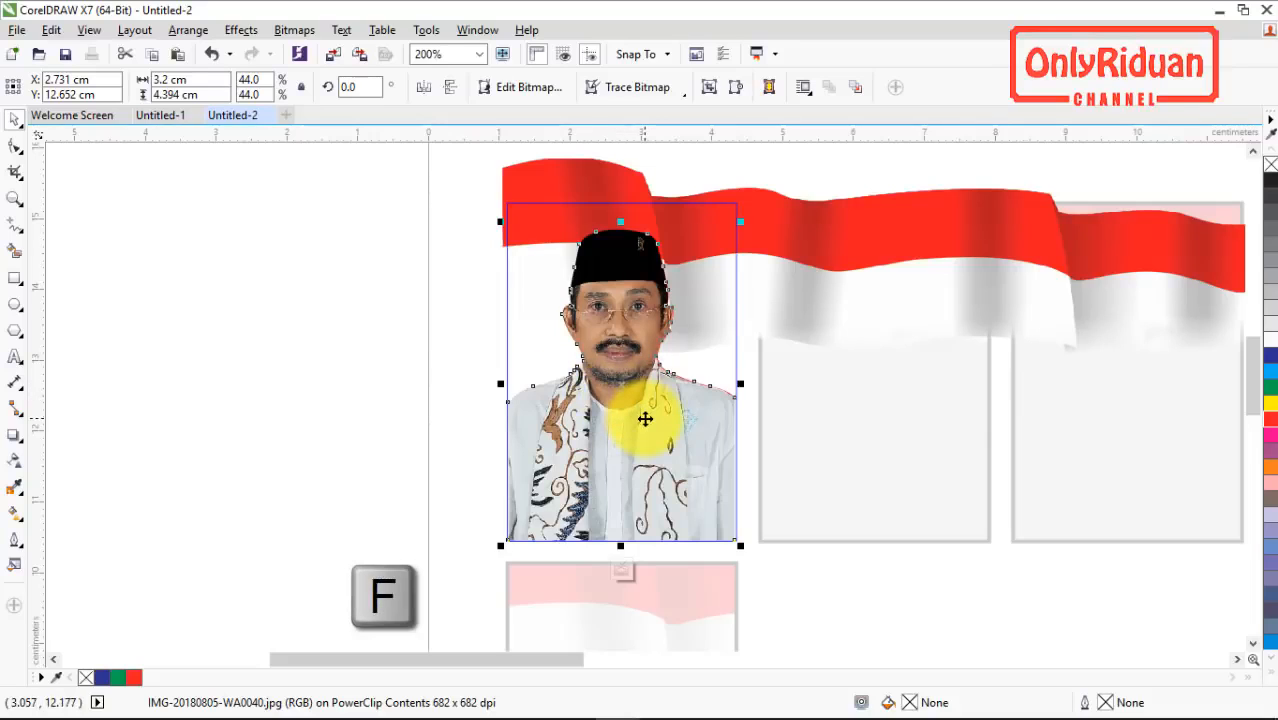
left_click(635, 416)
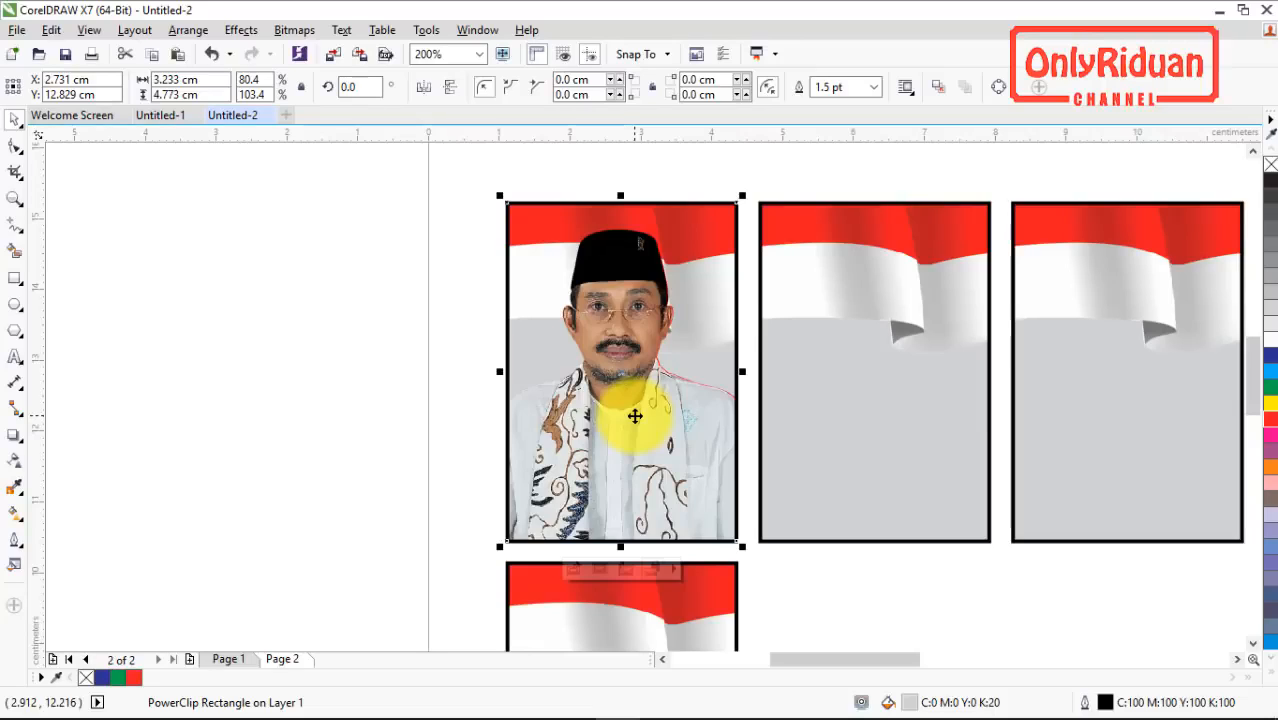
Step: Switch to the Untitled-1 document and examine the PowerClip photo frames in the banner and the school brochure
left_click(160, 115)
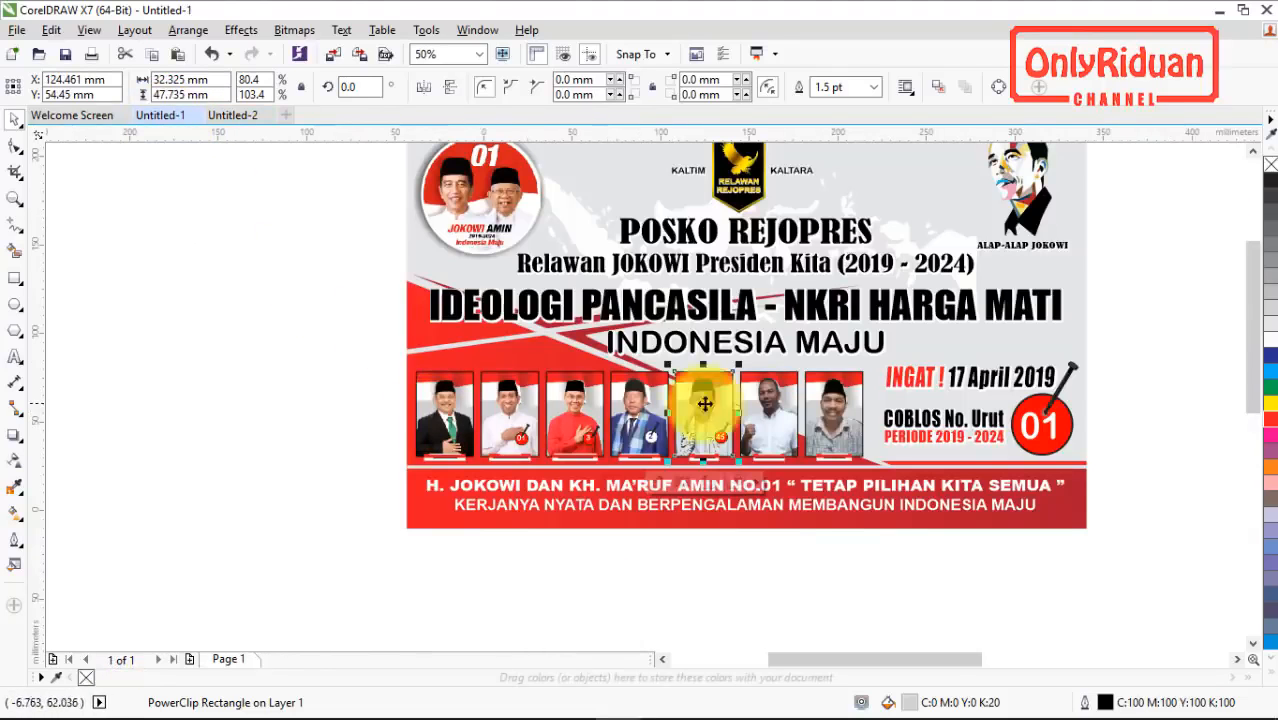
scroll(647, 414, "down", 1)
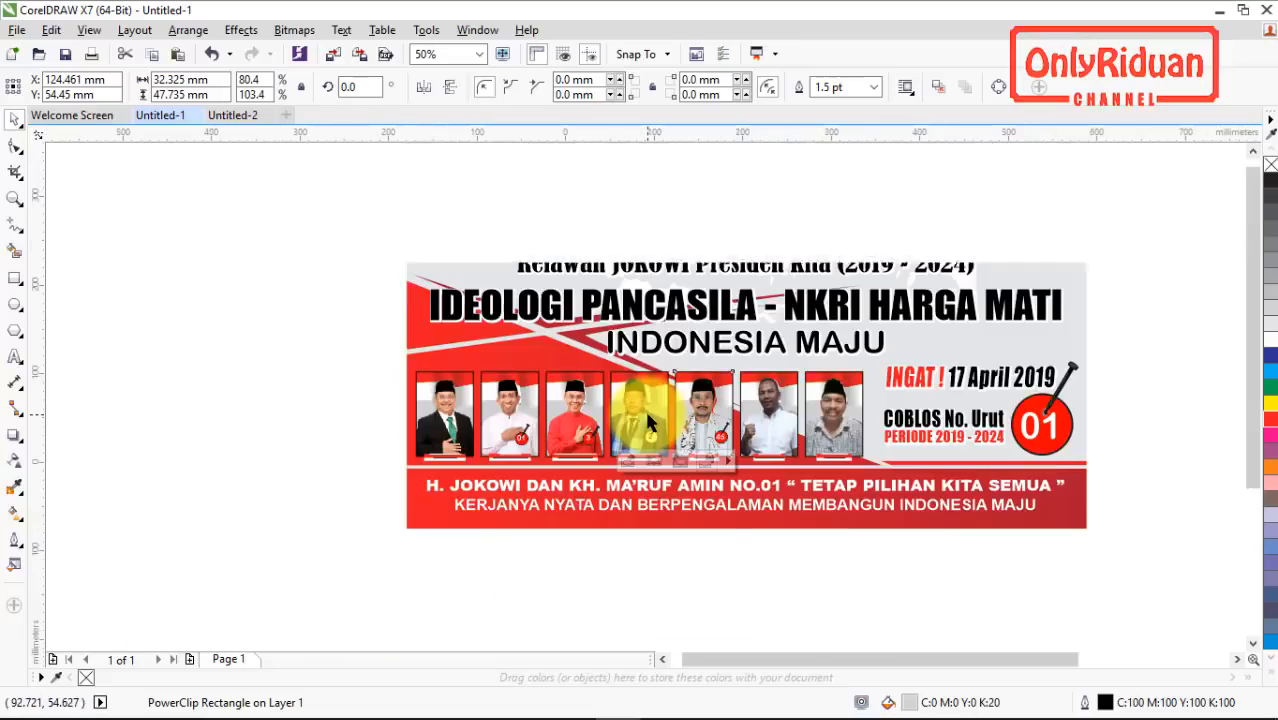
scroll(648, 420, "down", 1)
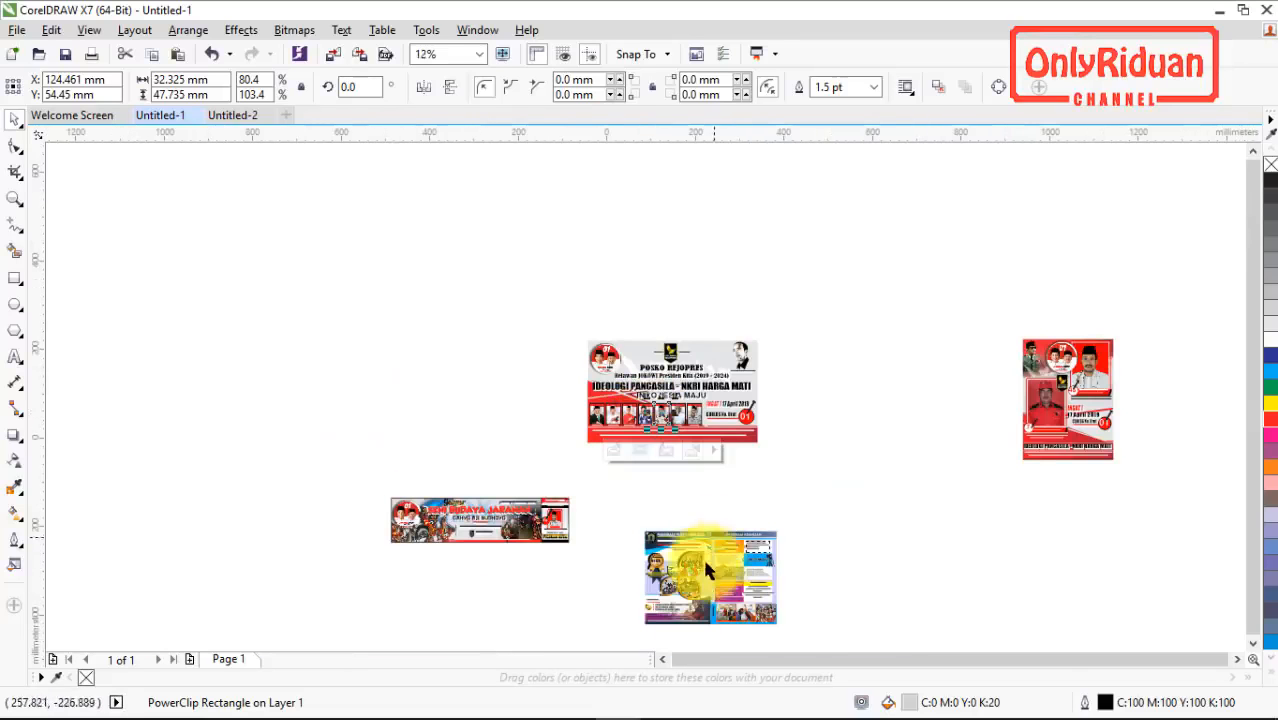
scroll(681, 594, "up", 3)
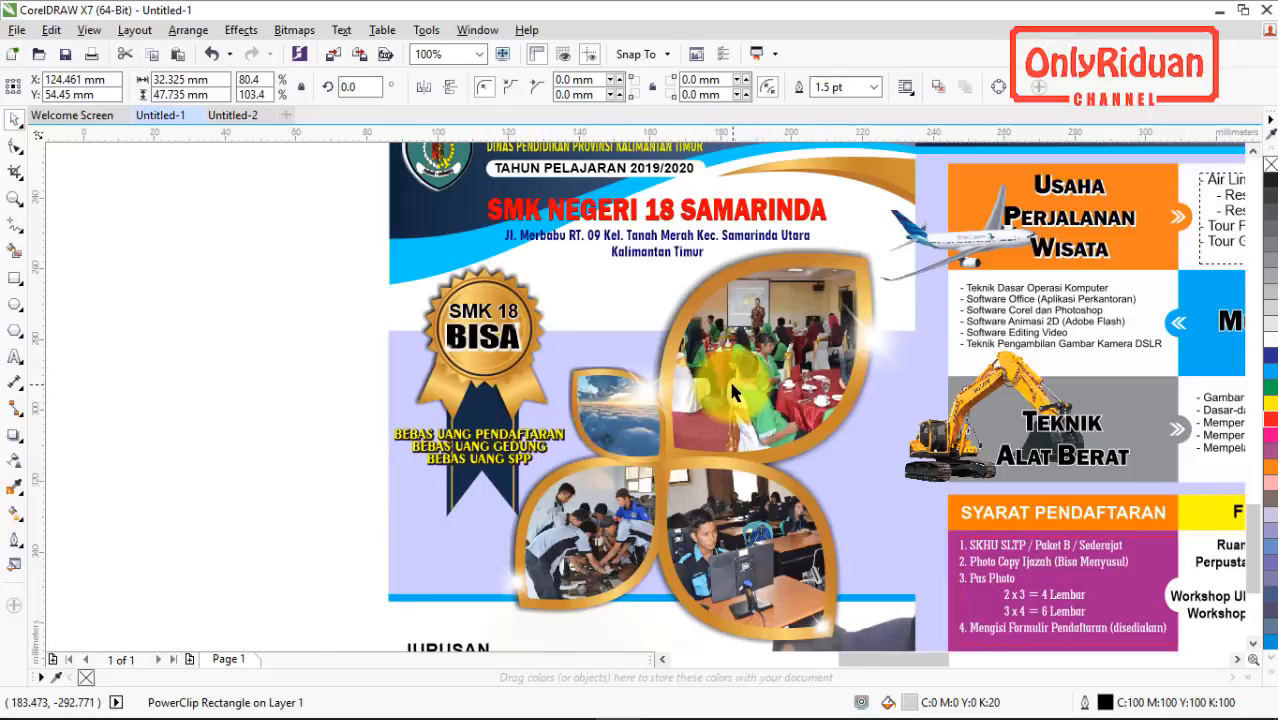
scroll(735, 392, "down", 1)
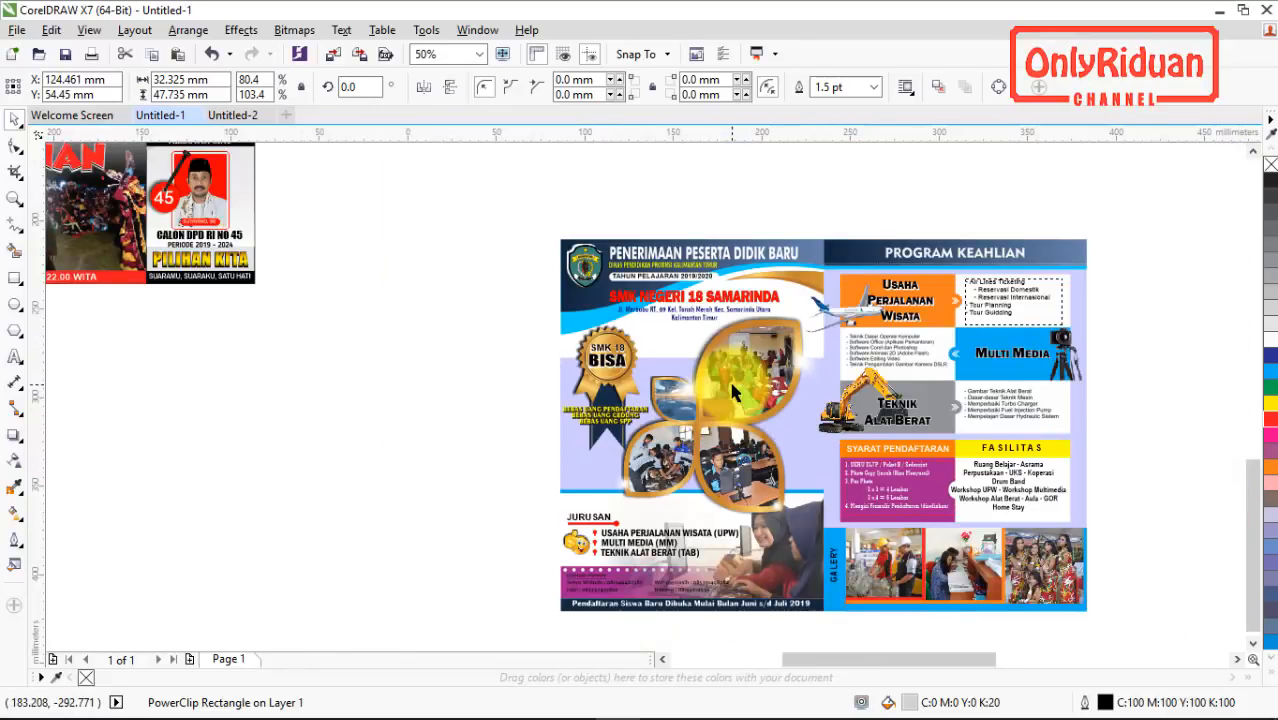
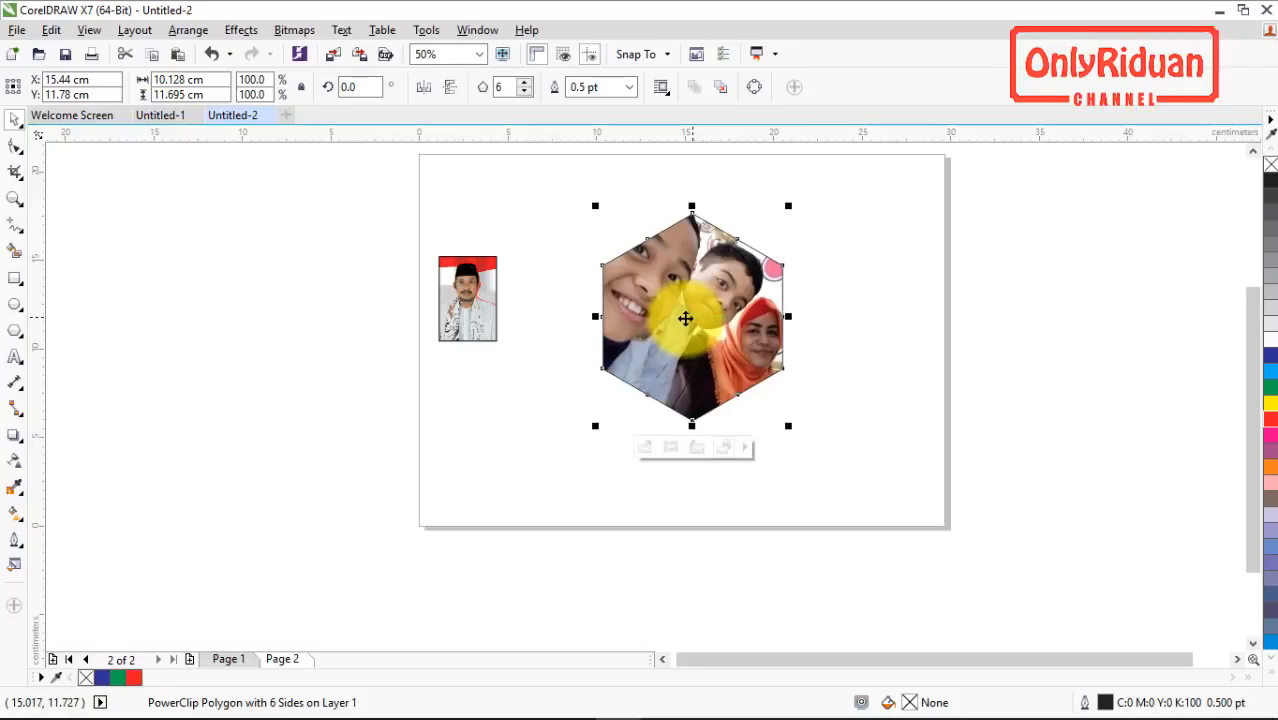
Step: Move the hexagonal photo frame off the middle of the page so it straddles the page's right edge
left_click(52, 30)
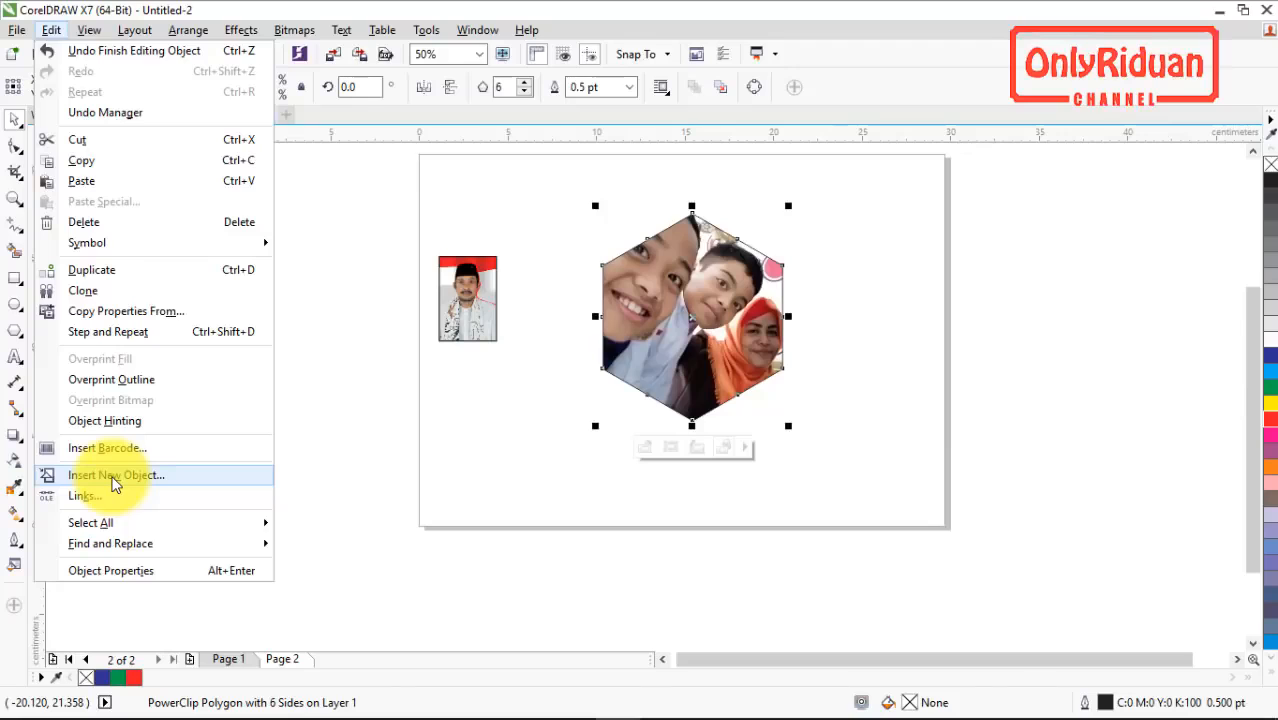
left_click(380, 421)
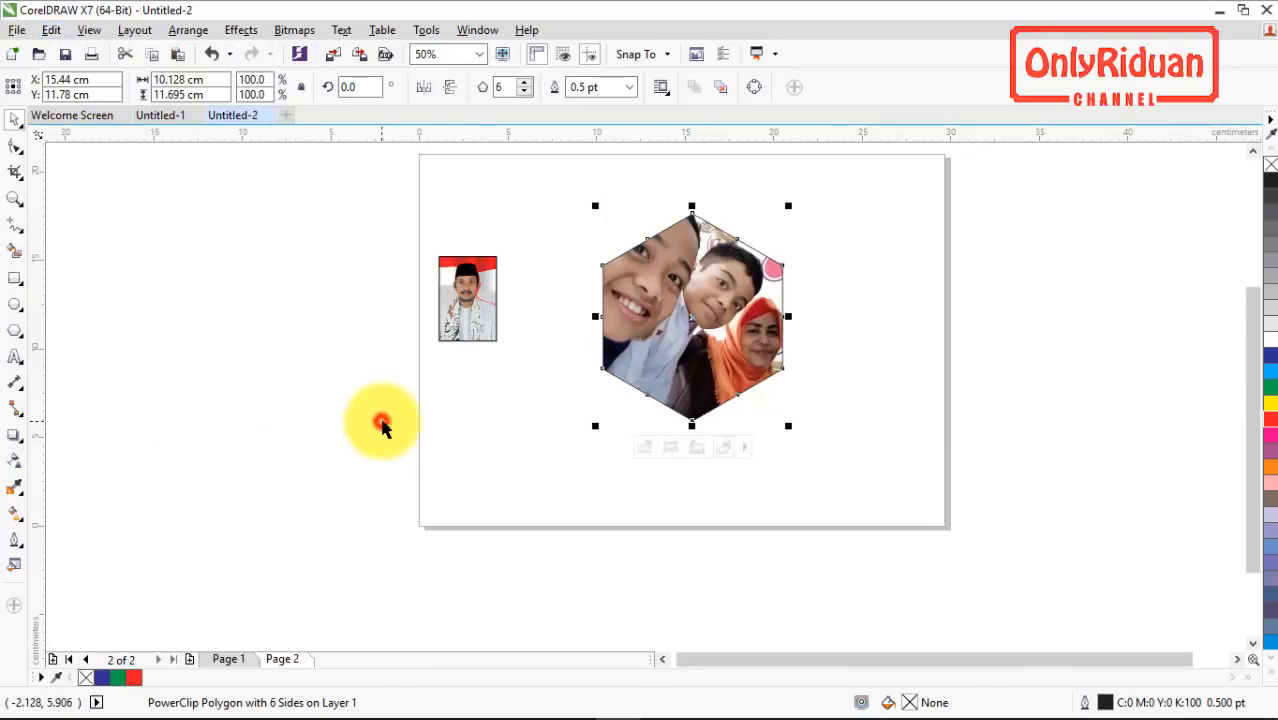
left_click_drag(688, 342, 972, 344)
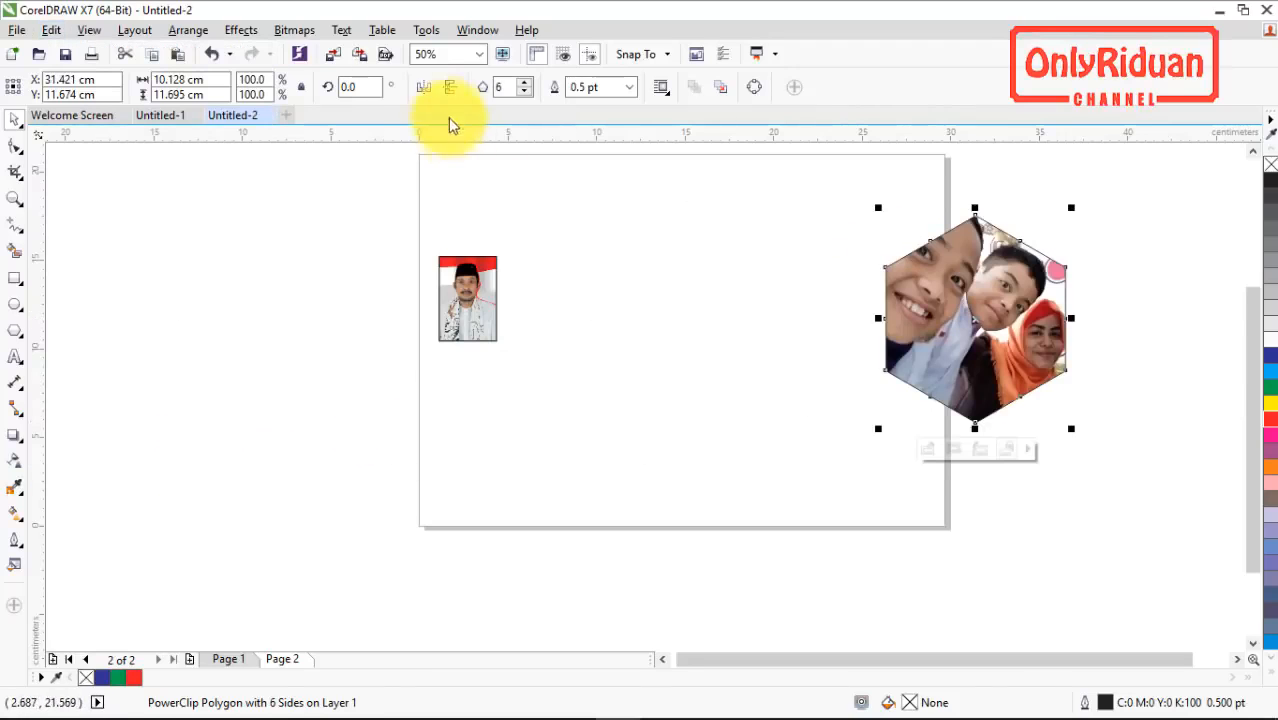
Step: Open the command customization options, search for "Insert New Object" and select that command
left_click(426, 30)
left_click(456, 51)
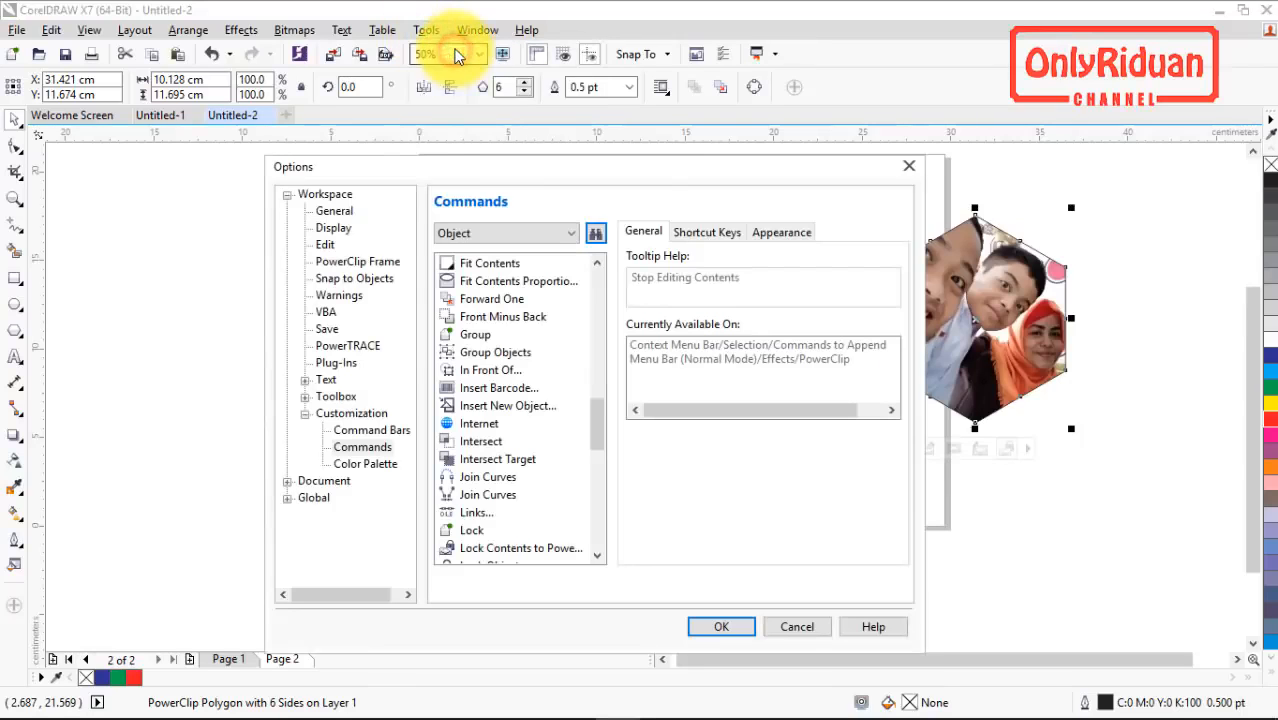
left_click(594, 233)
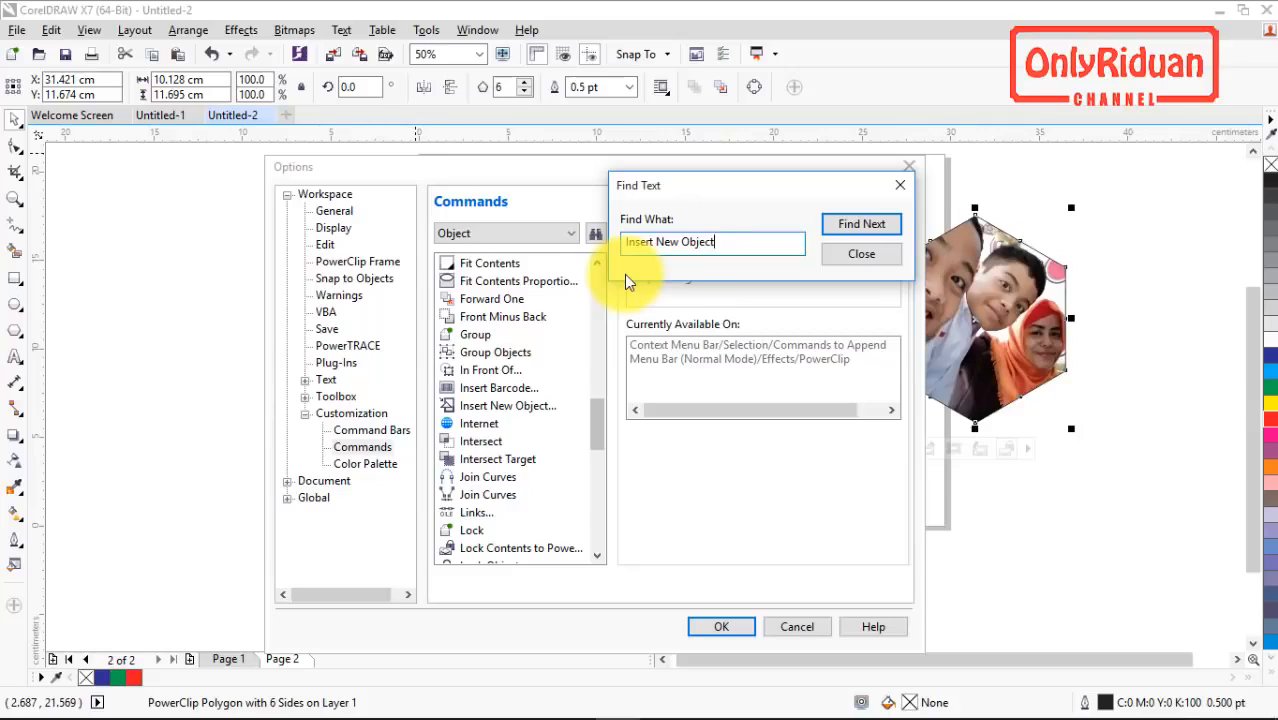
key("Return")
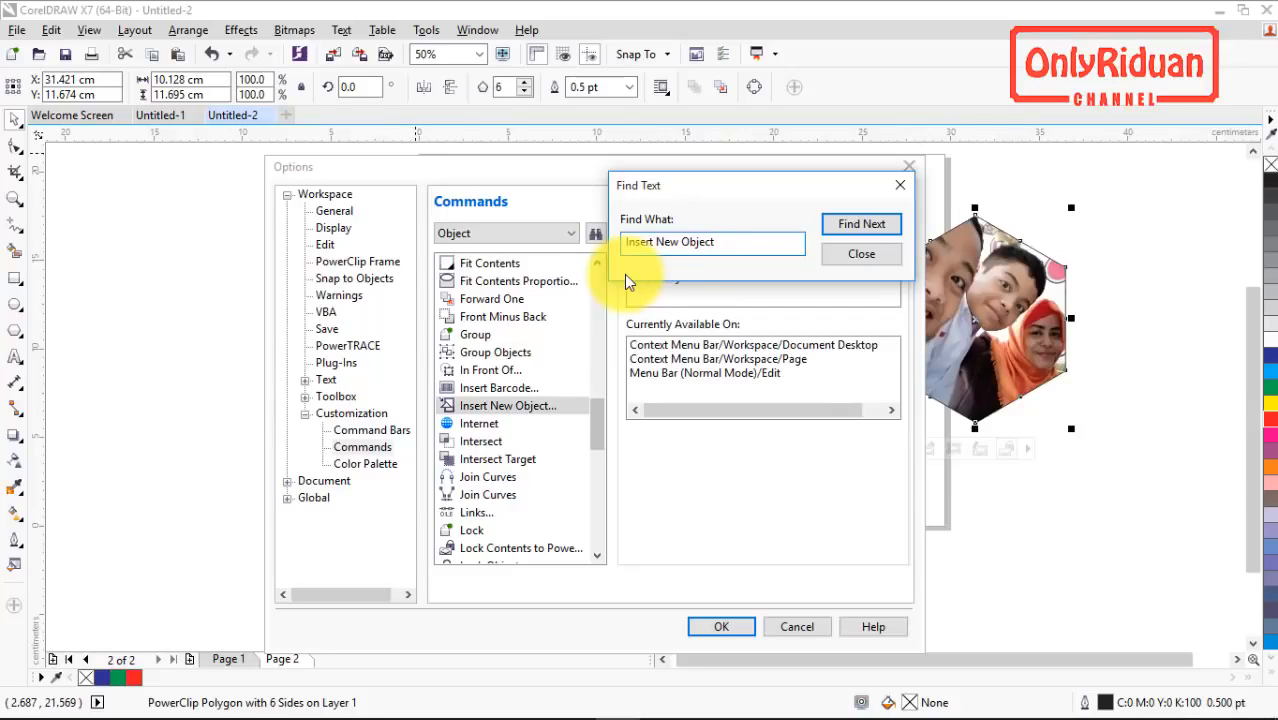
left_click(510, 405)
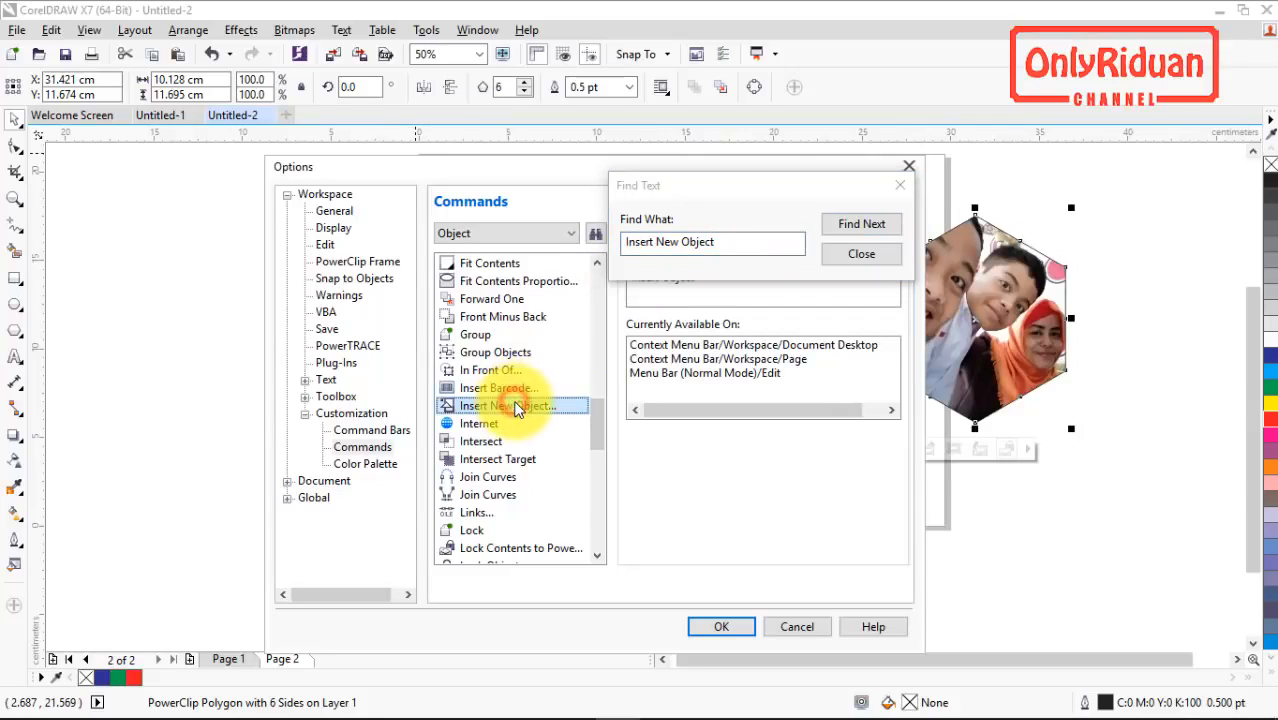
left_click(880, 256)
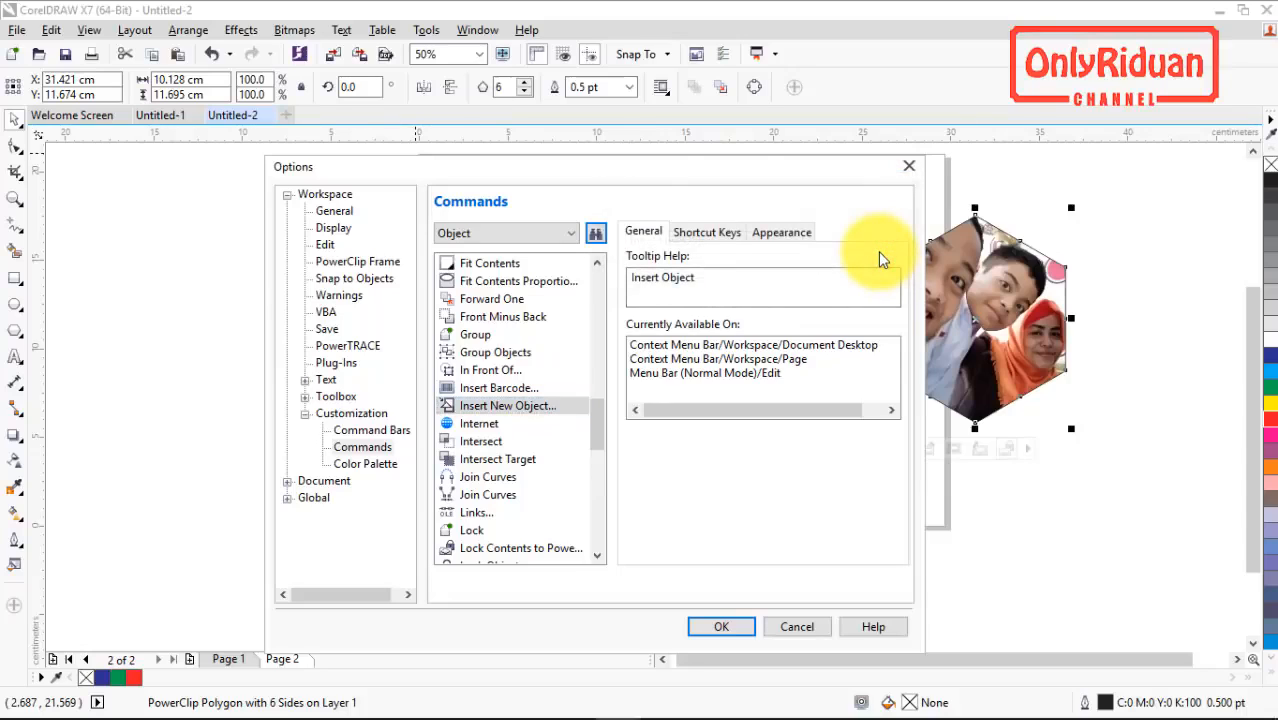
Step: Assign the shortcut Alt+= to the Insert New Object command and accept the options
left_click(700, 234)
left_click(665, 332)
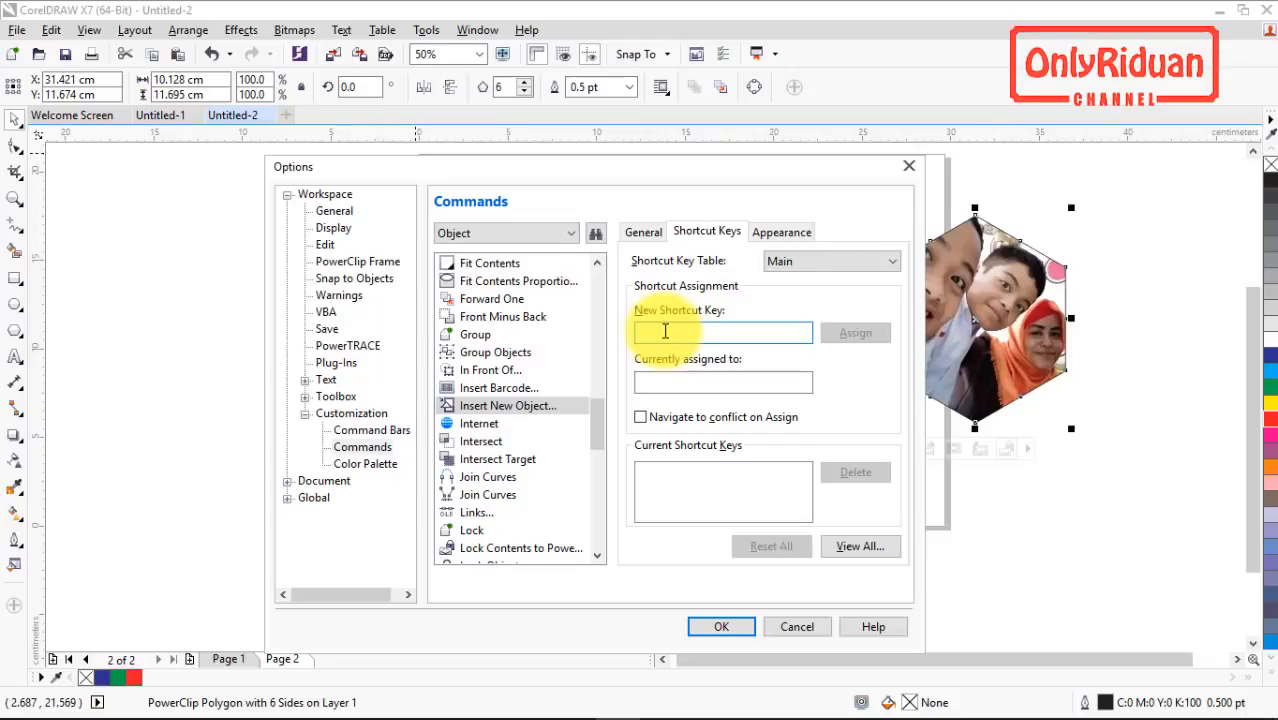
key("alt+=")
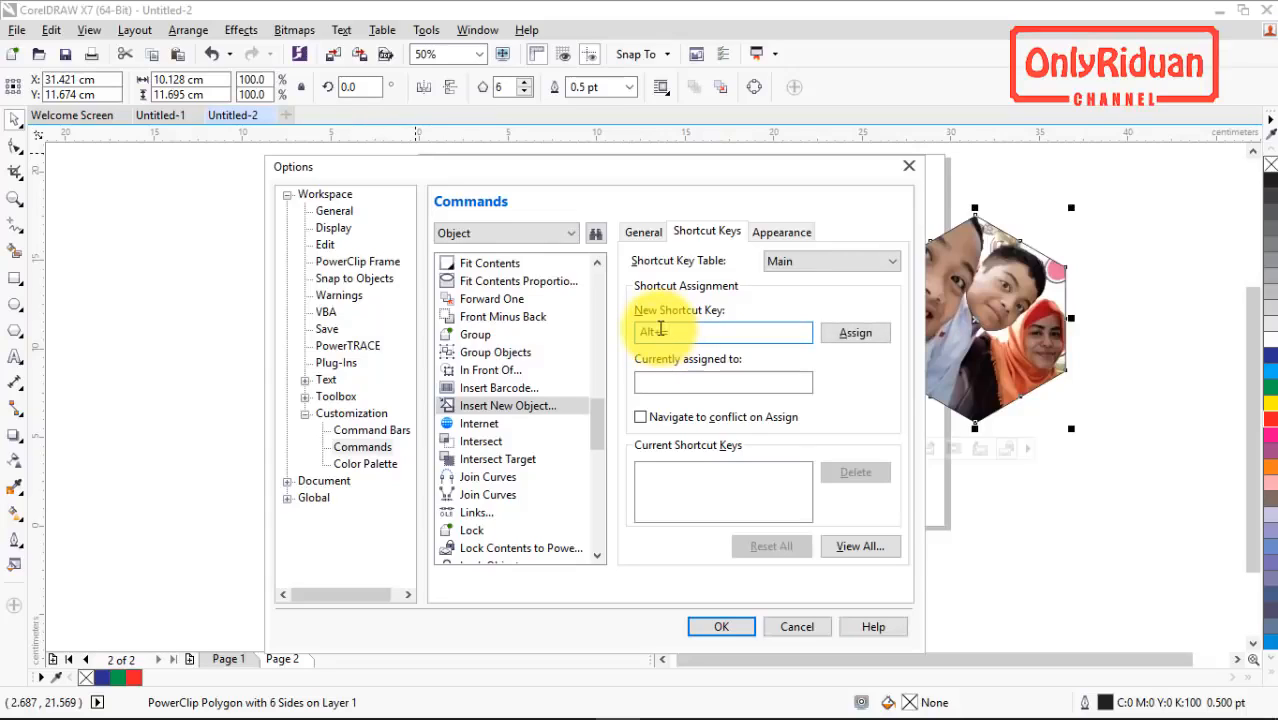
left_click(855, 336)
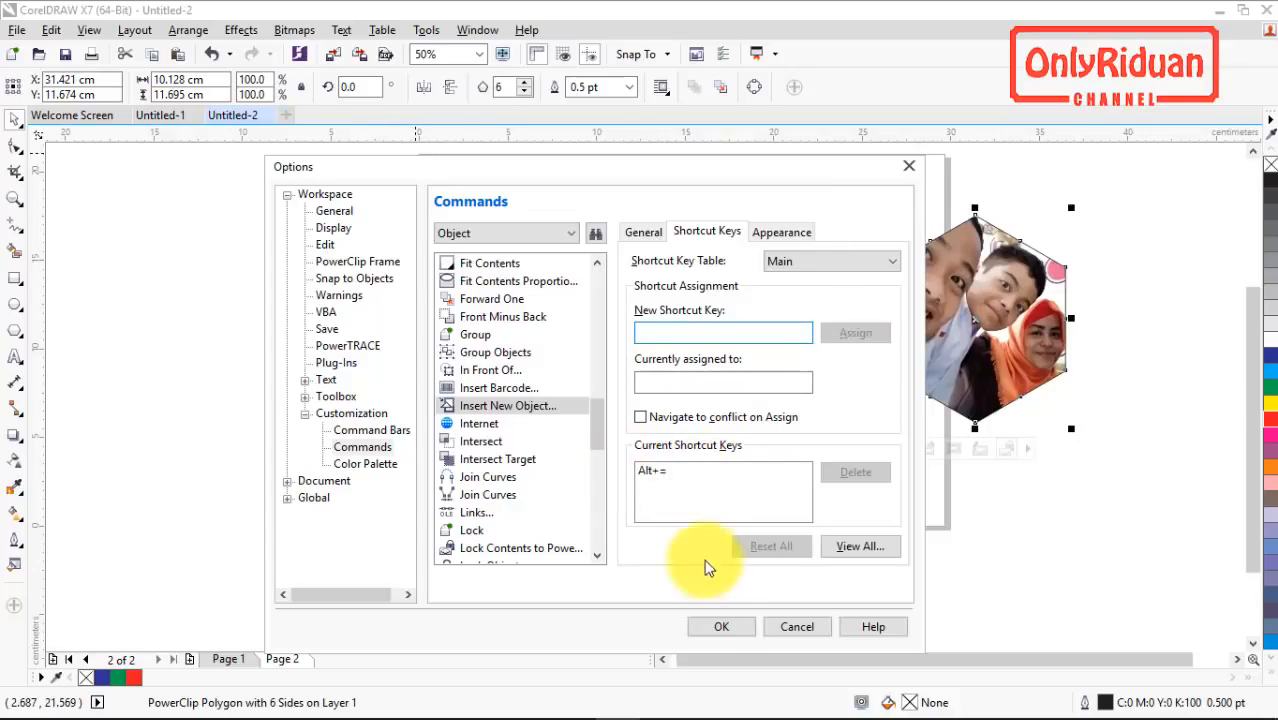
left_click(718, 628)
Step: With nothing selected, test the new shortcut by opening the Insert New Object dialog, and dismiss it without inserting anything
left_click(819, 451)
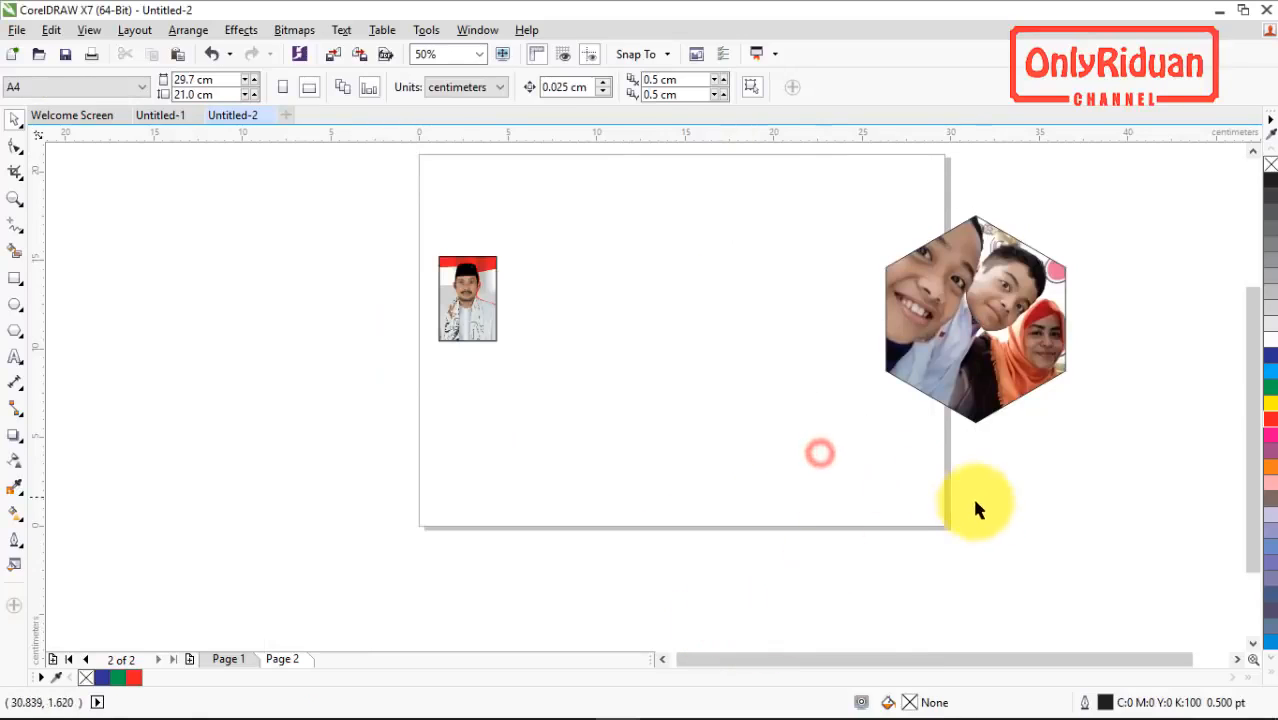
left_click(1000, 512)
key("alt+=")
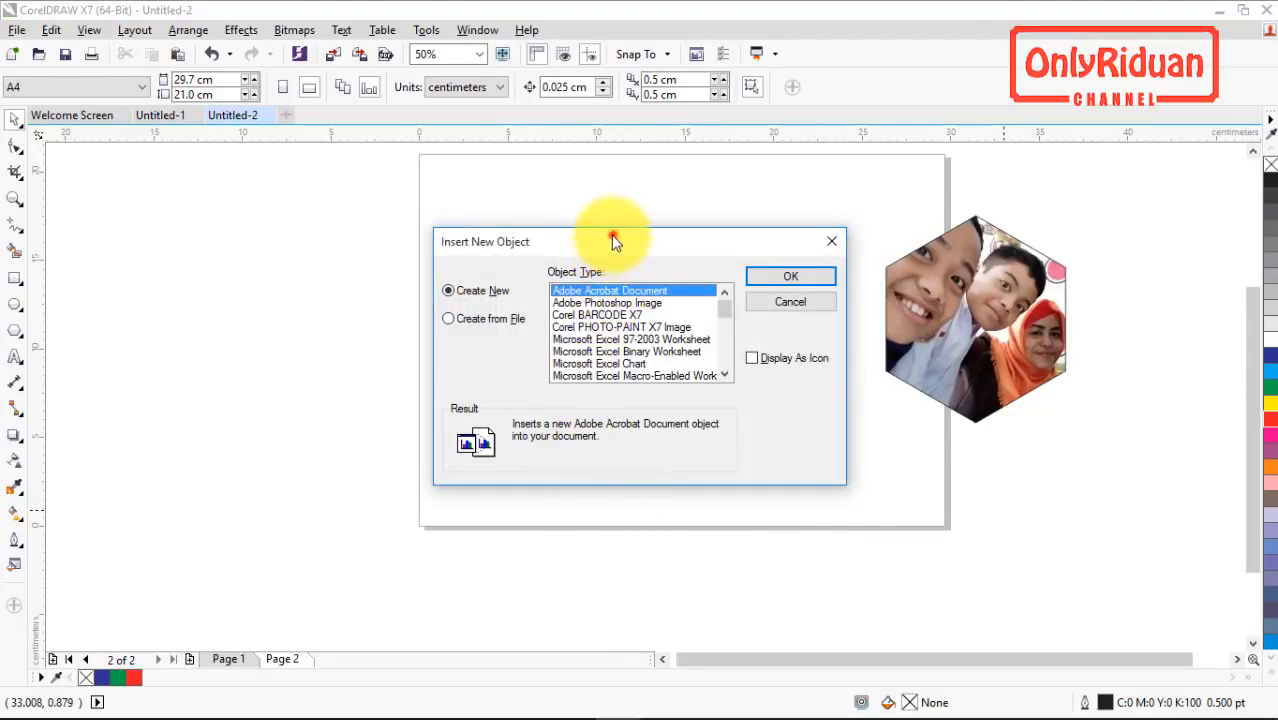
left_click_drag(613, 240, 620, 300)
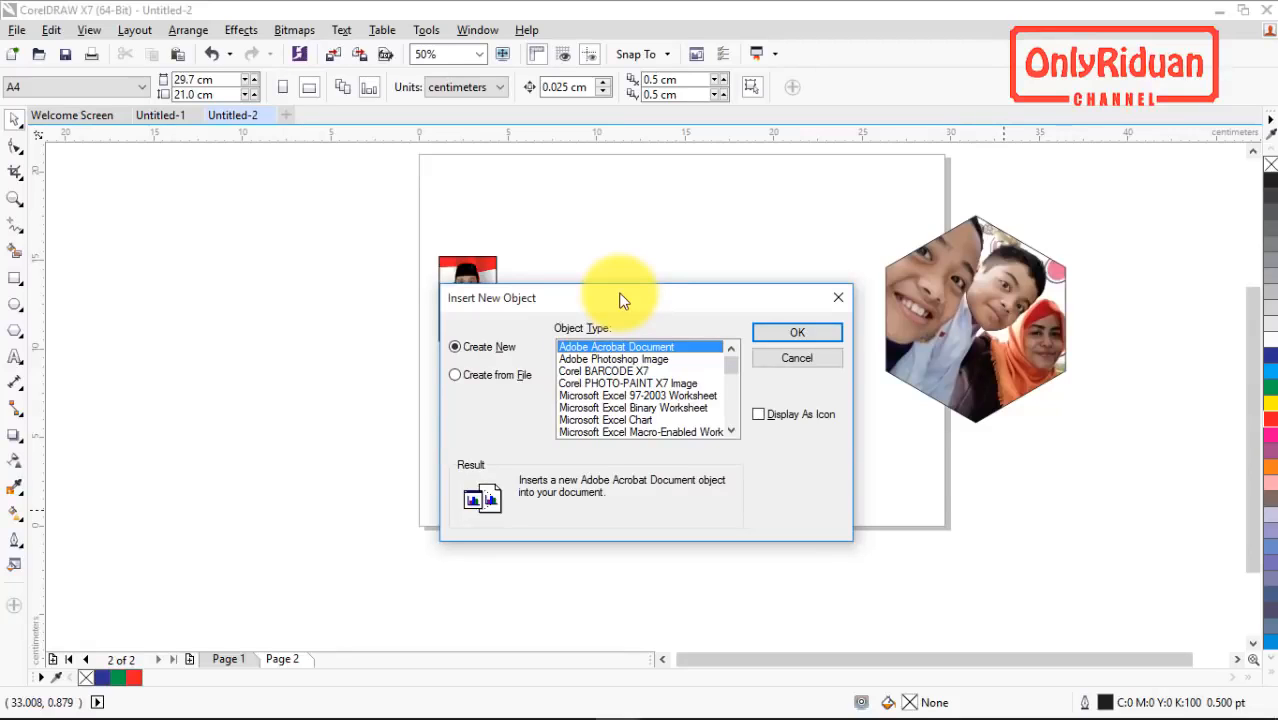
key("Escape")
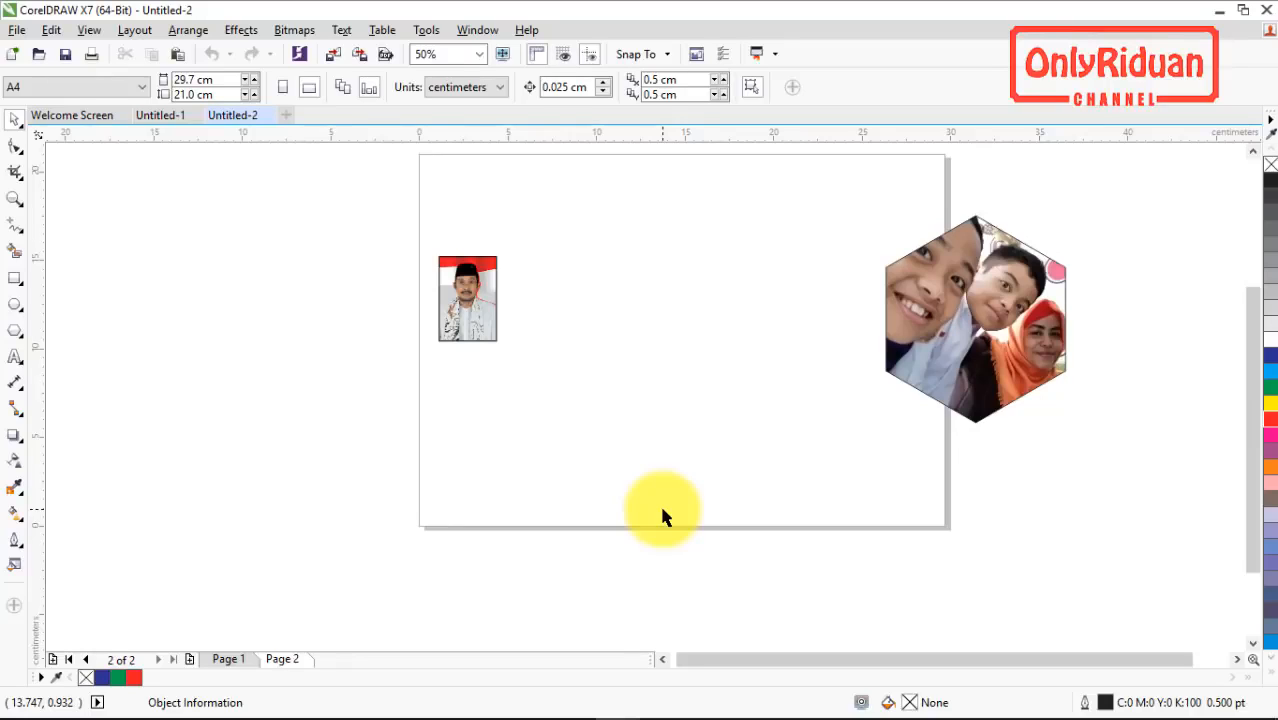
Step: Reopen the command customization options, search for "PowerClip" and select the PowerClip Inside command
left_click(426, 31)
left_click(452, 56)
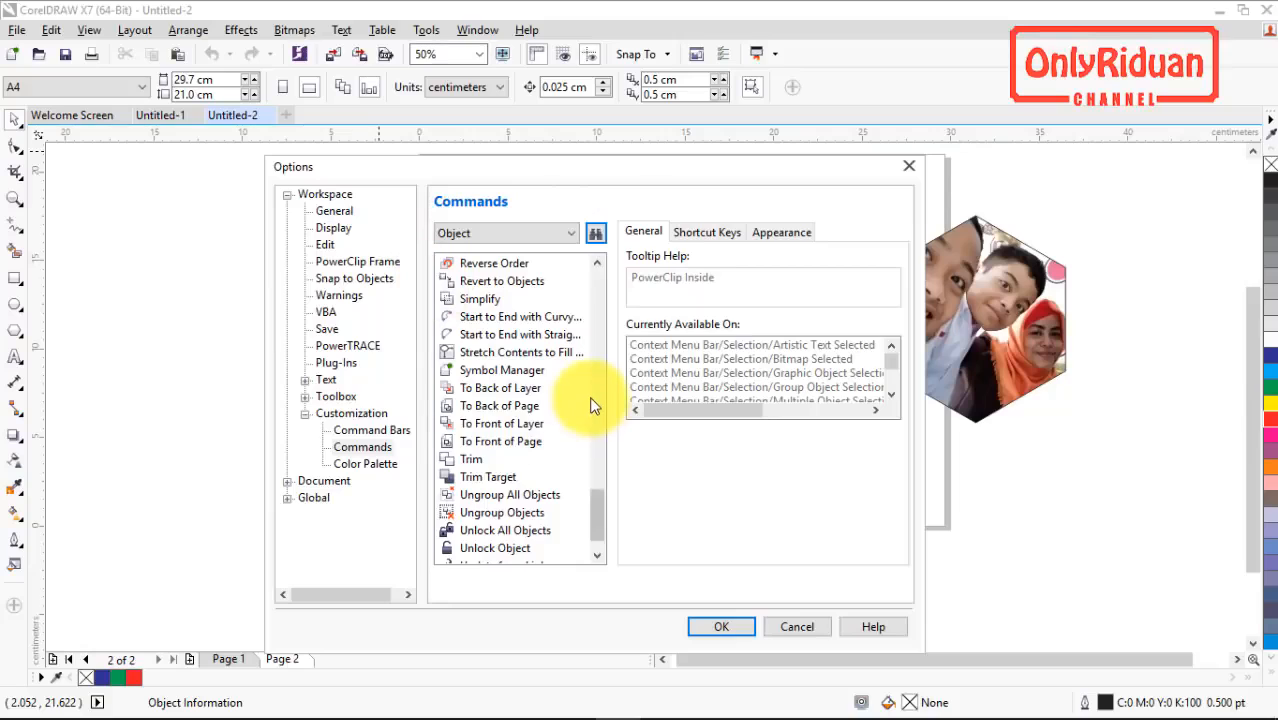
left_click(595, 233)
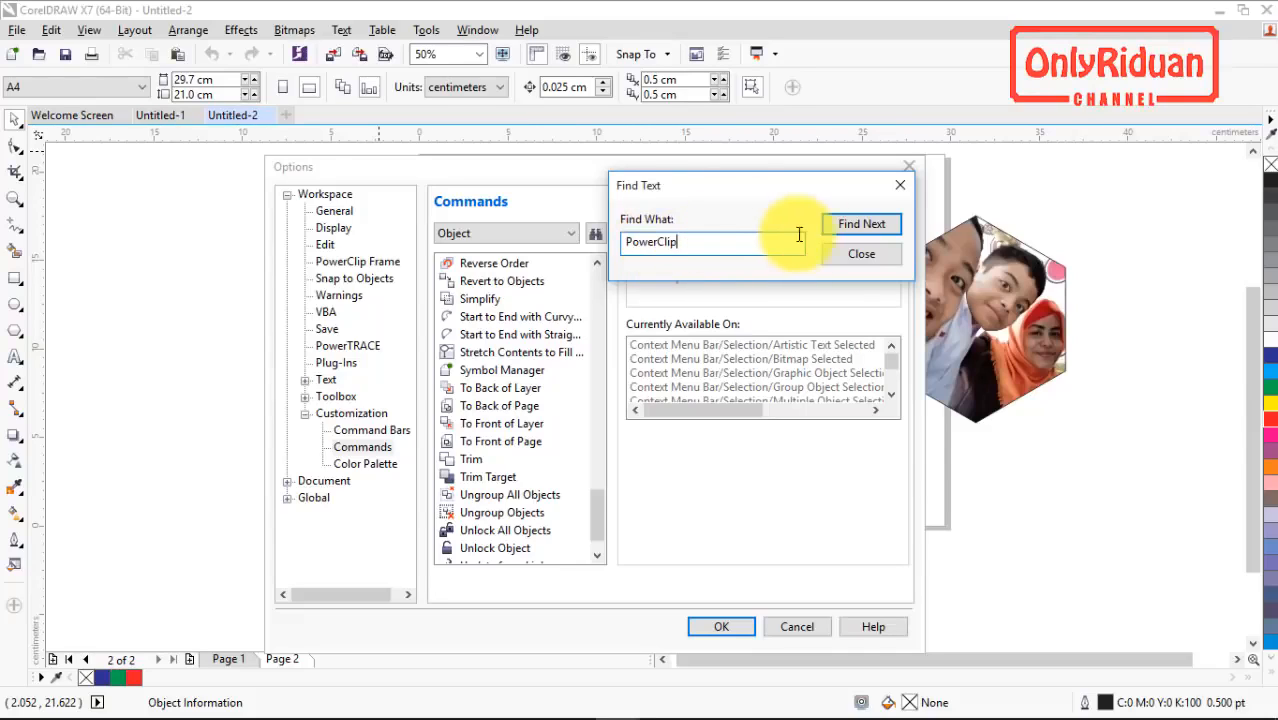
left_click(862, 224)
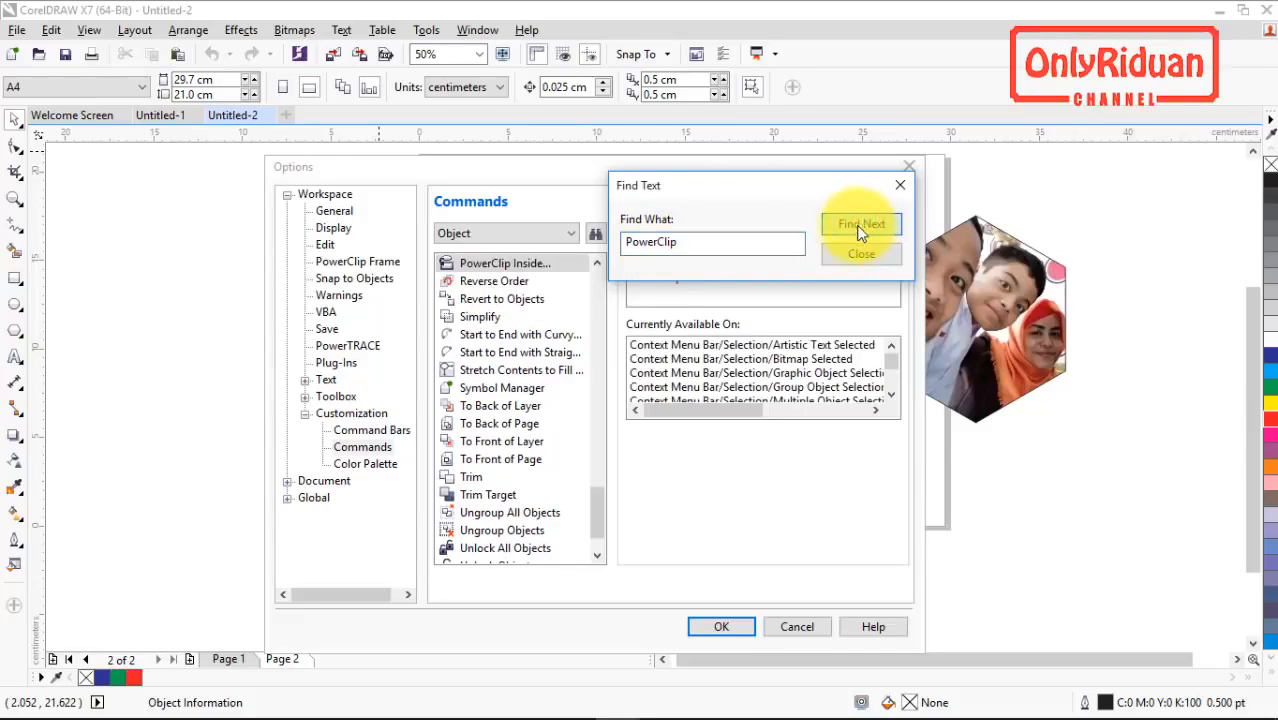
left_click(545, 263)
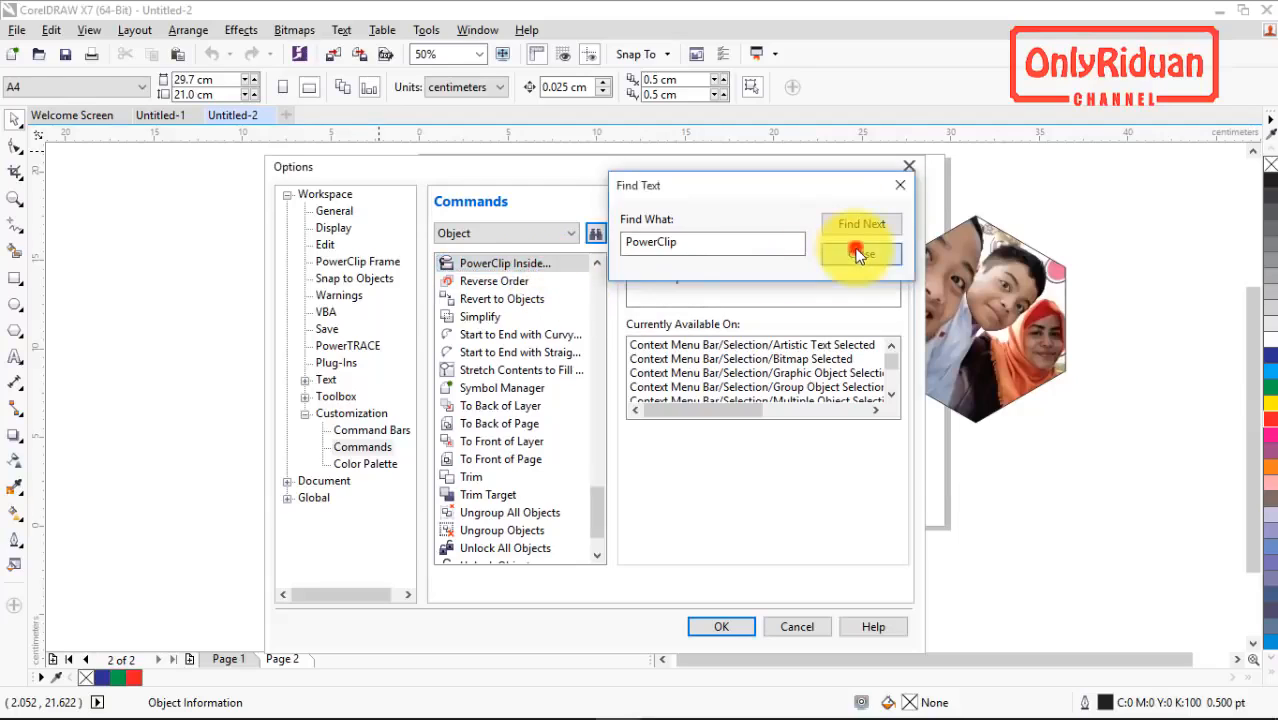
left_click(856, 253)
Step: Reset all shortcut keys to the default application settings and accept the options
left_click(700, 232)
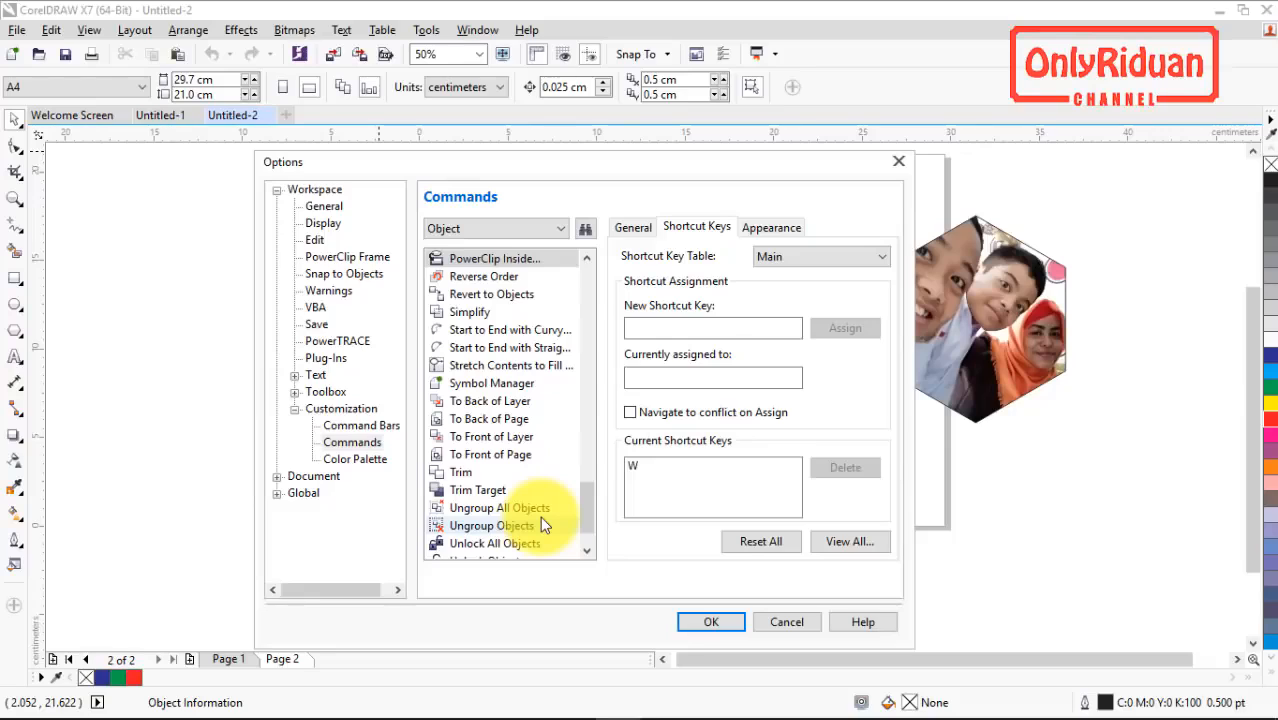
left_click(764, 545)
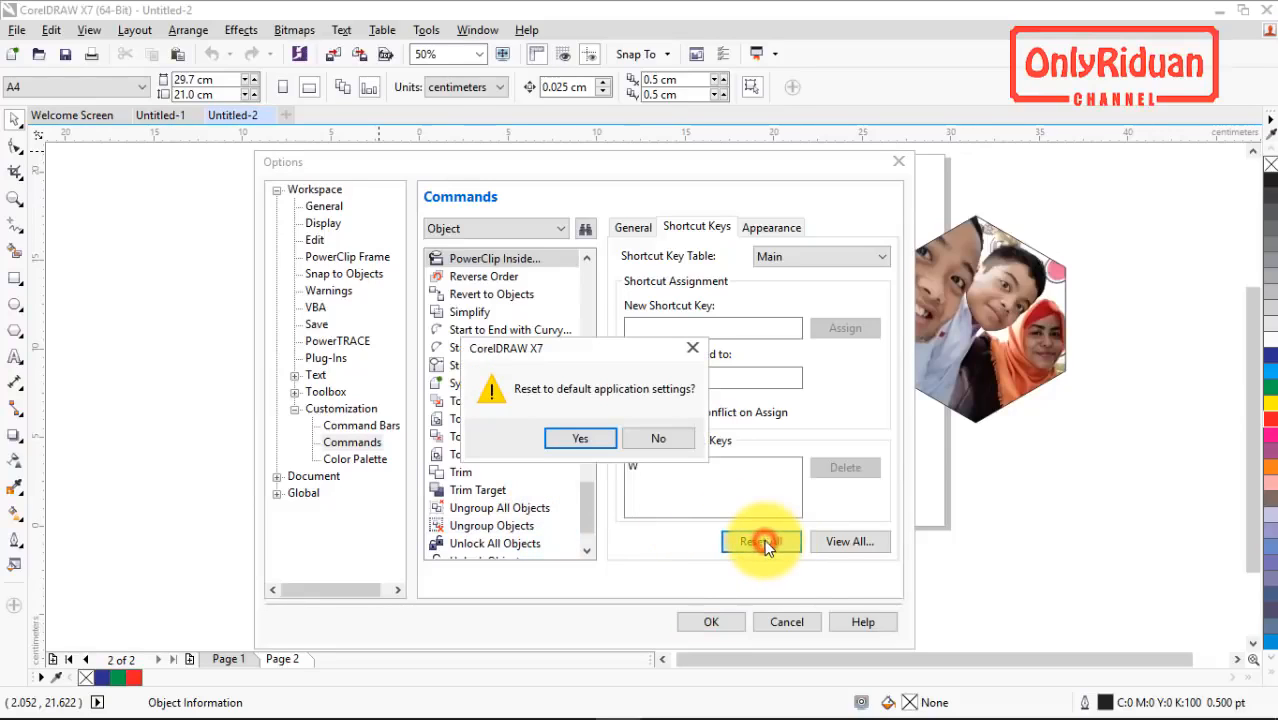
left_click(582, 440)
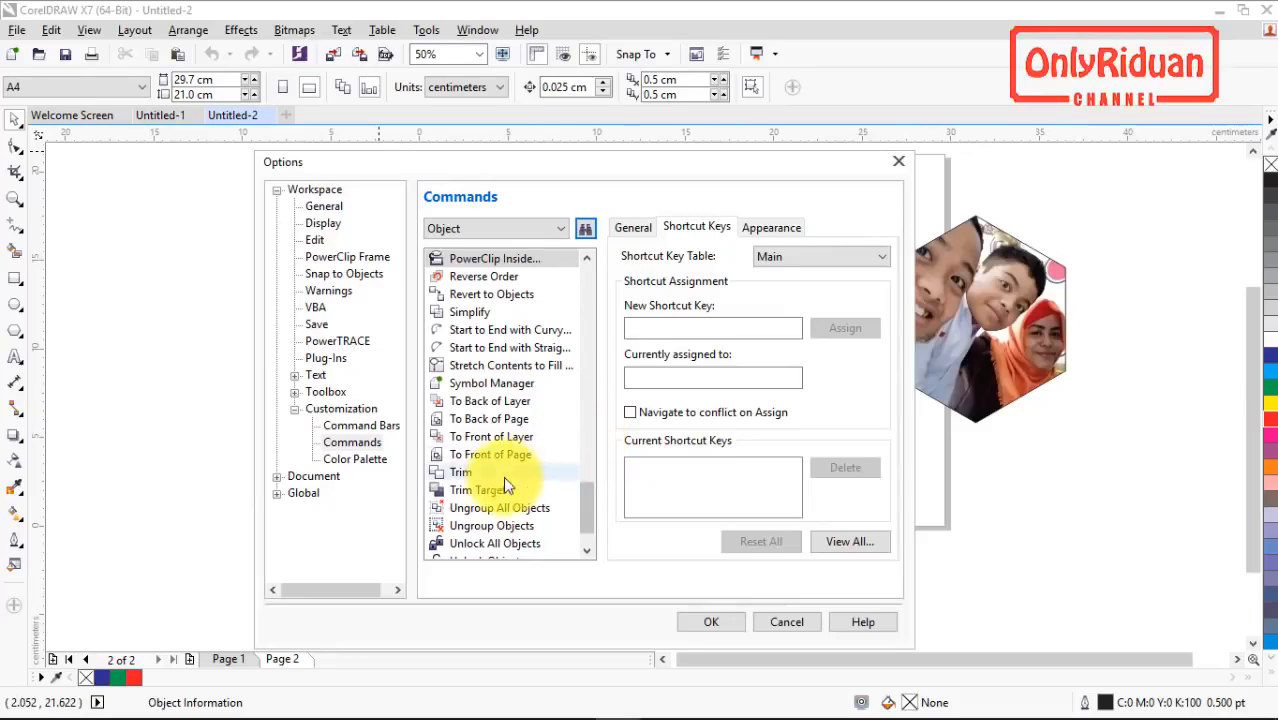
left_click(710, 622)
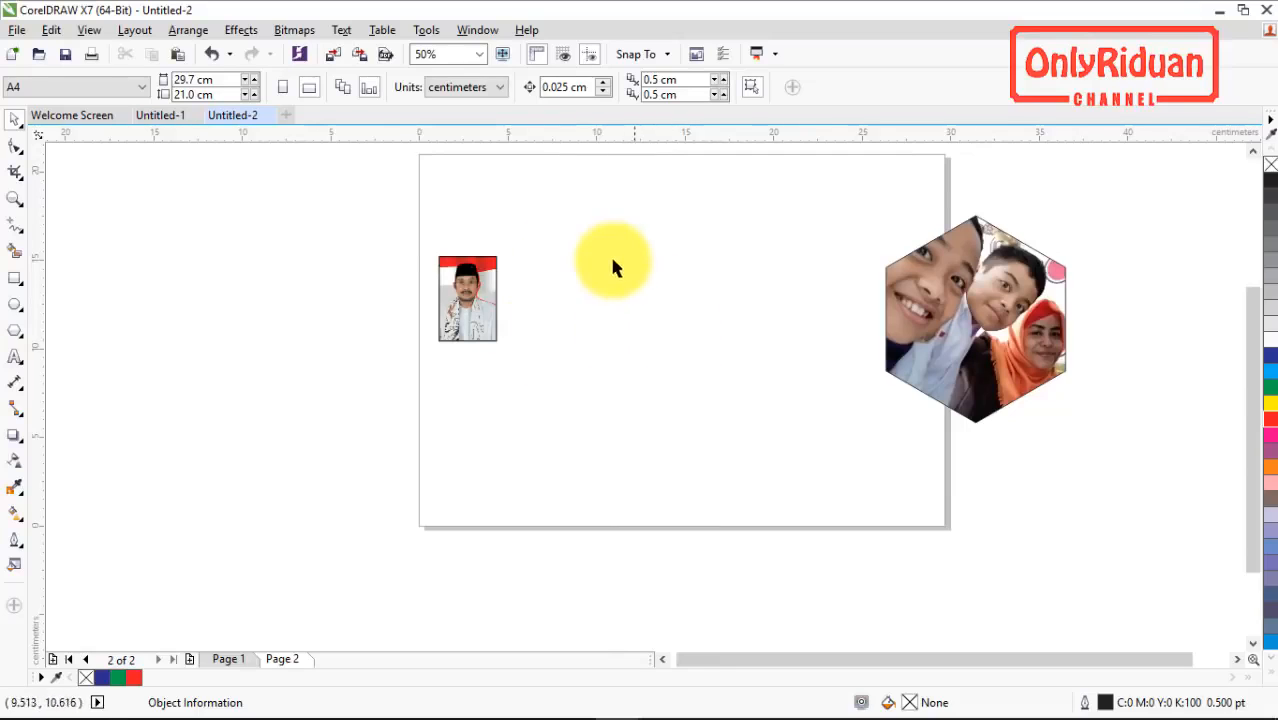
Step: Draw a rectangle about 11 by 8.9 cm mid-page and a smaller one about 6.6 by 4.9 cm inside it
left_click(15, 278)
left_click_drag(600, 237, 797, 395)
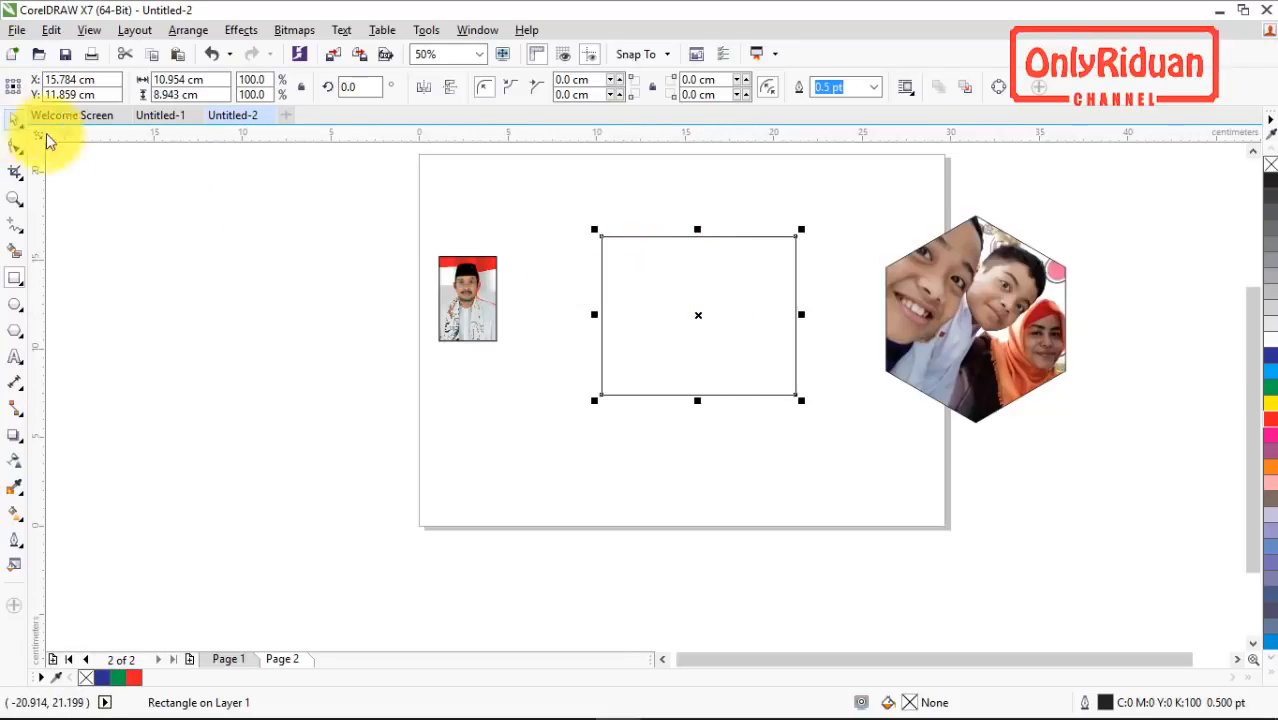
left_click_drag(640, 273, 759, 360)
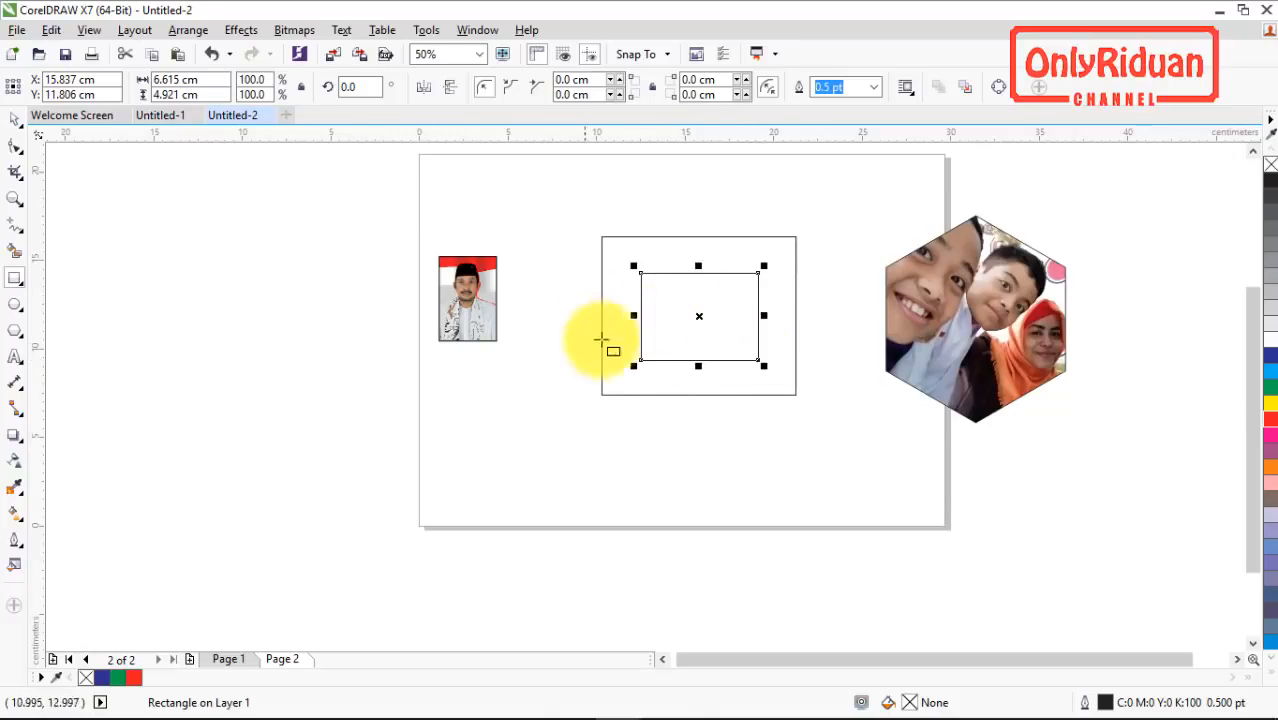
key("space")
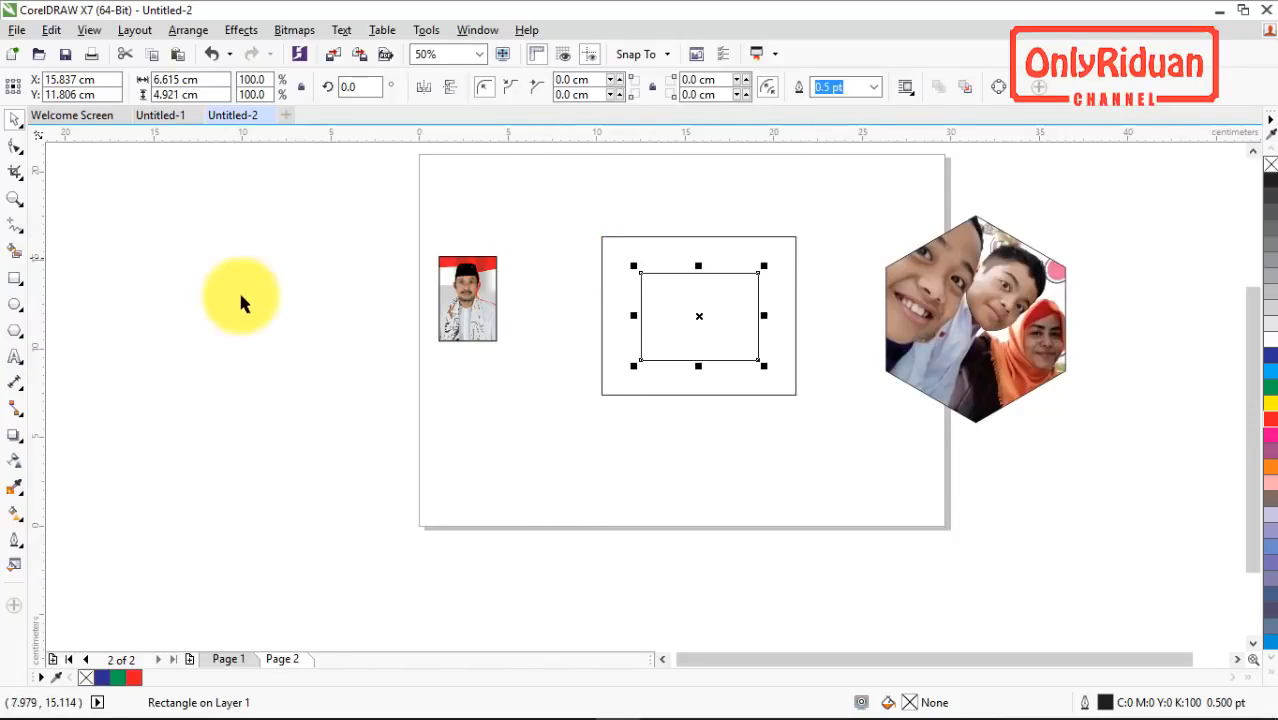
Step: Draw a nearly round ellipse about 5.9 by 5.8 cm below the portrait and return to the Pick tool
left_click(15, 304)
left_click_drag(471, 366, 587, 480)
key("space")
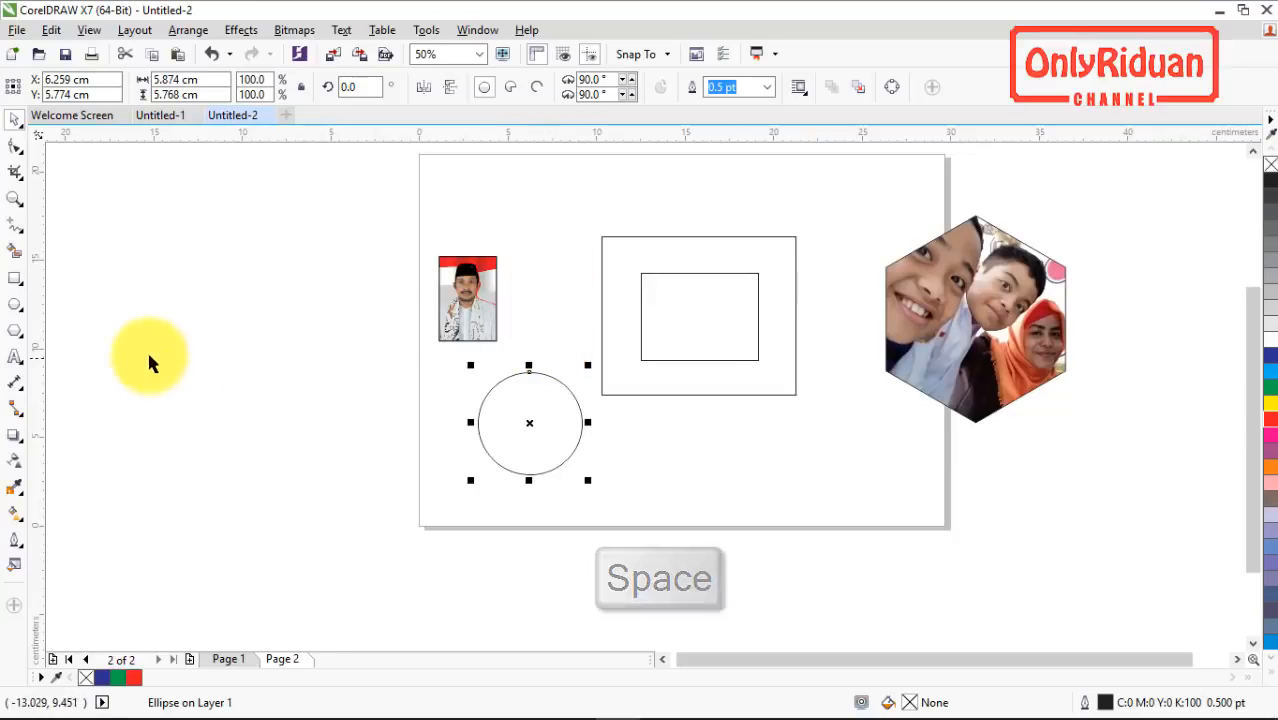
Step: Draw a six-sided polygon about 8 by 9.2 cm outside the page's left edge and return to the Pick tool
left_click(14, 330)
left_click_drag(218, 249, 378, 418)
key("space")
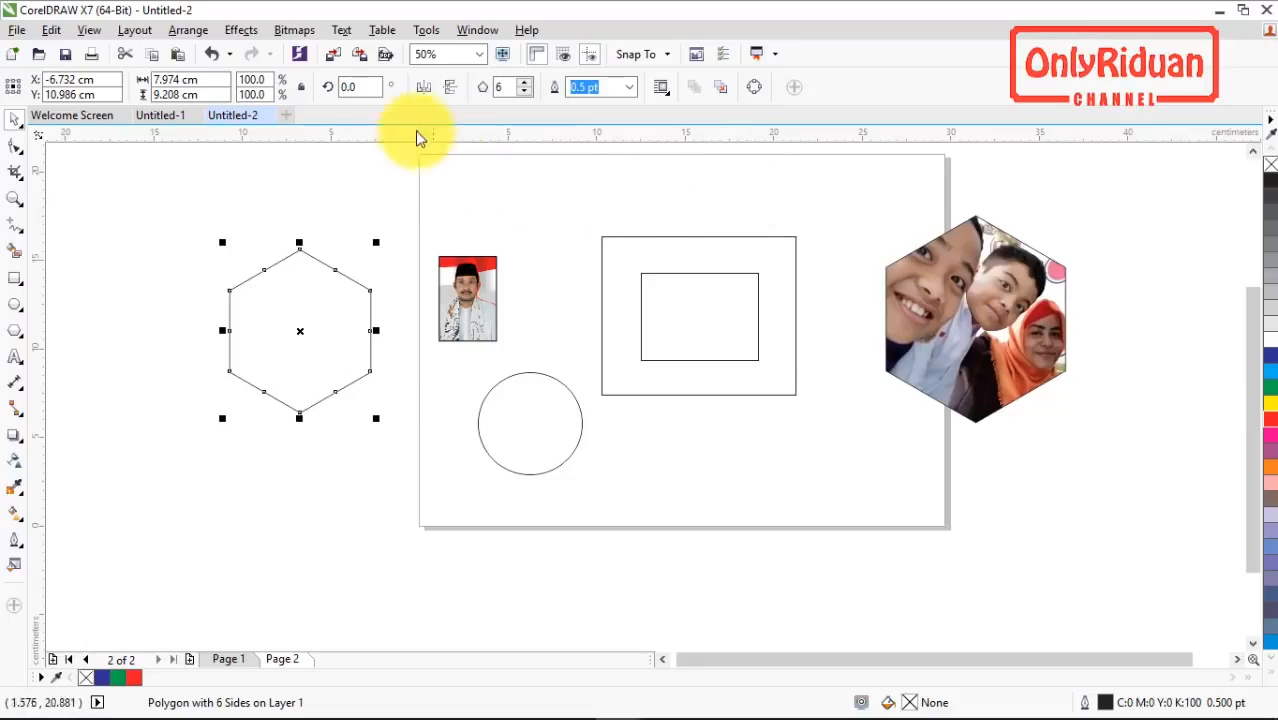
Step: Go to Page 1, select the GRAFIS INDONESIA text and open its Text Properties
left_click(341, 31)
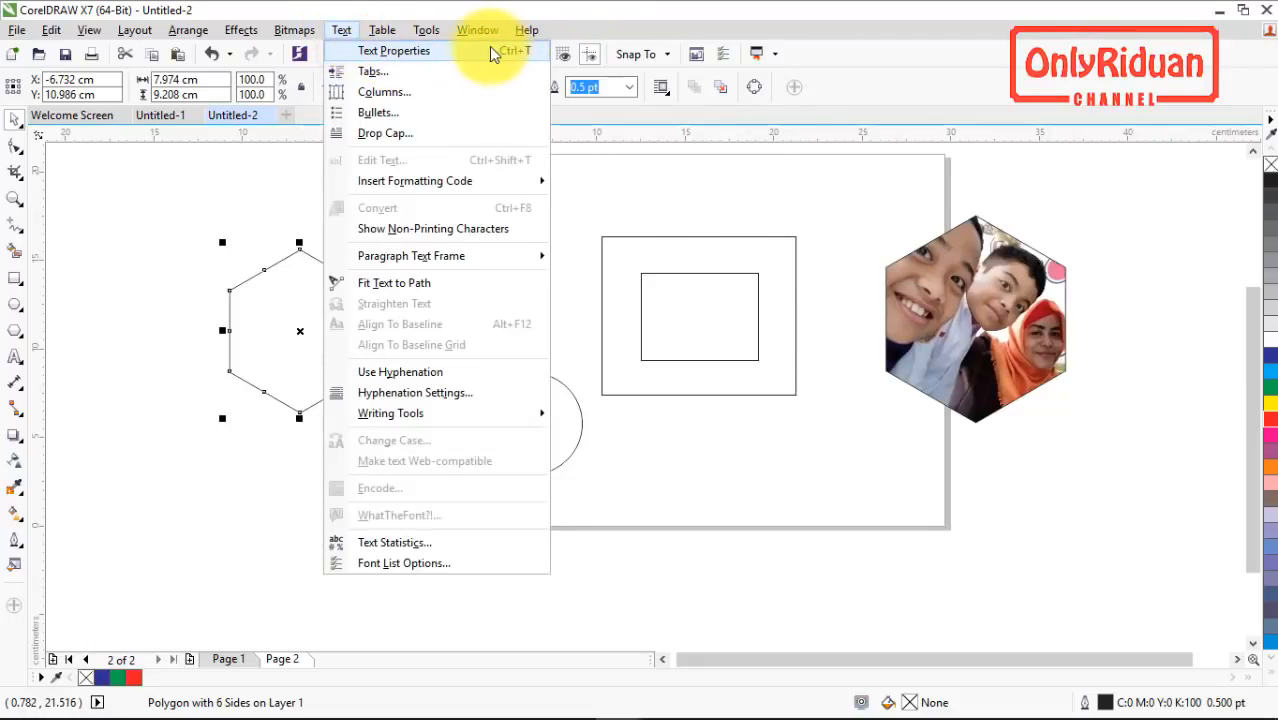
left_click(706, 194)
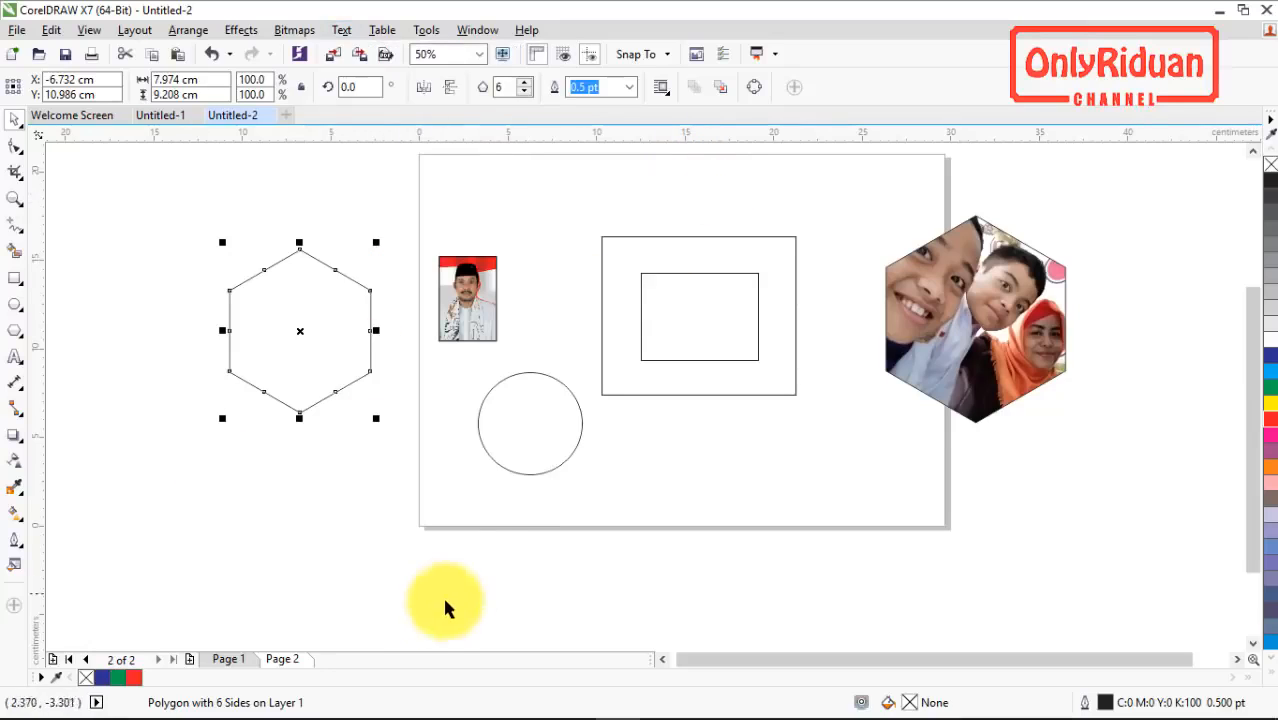
left_click(226, 659)
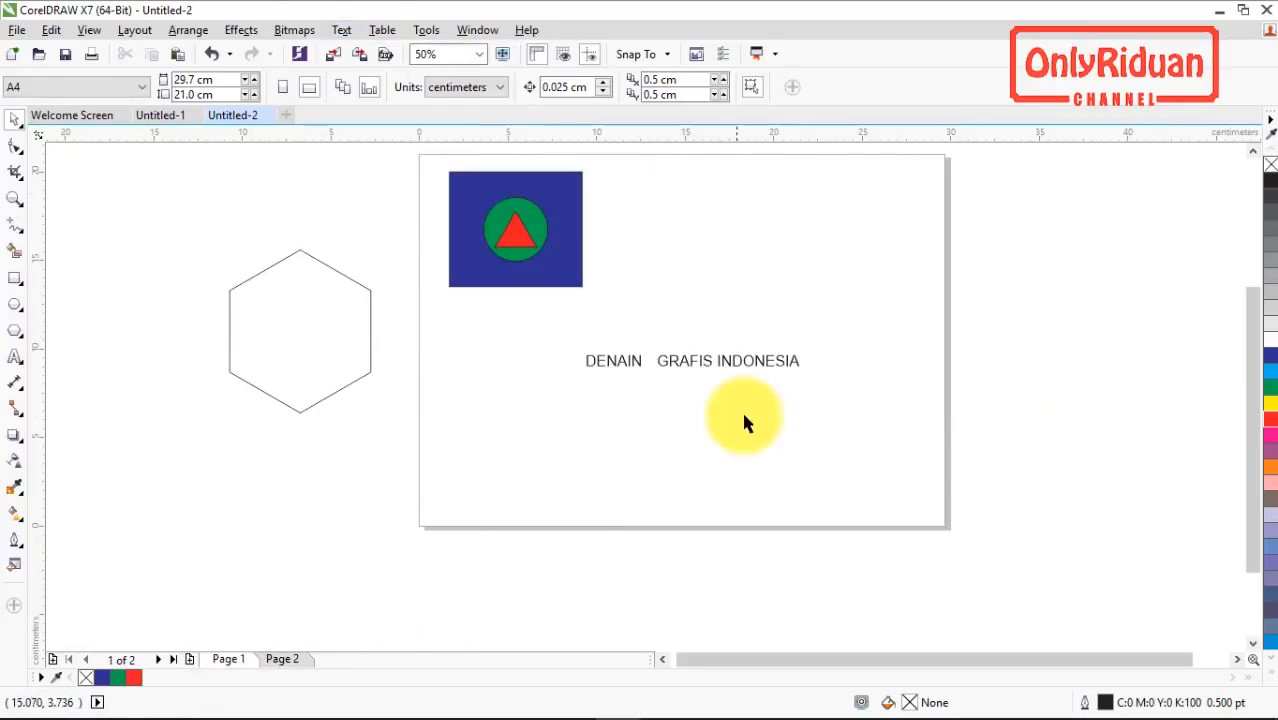
left_click(734, 360)
key("ctrl+t")
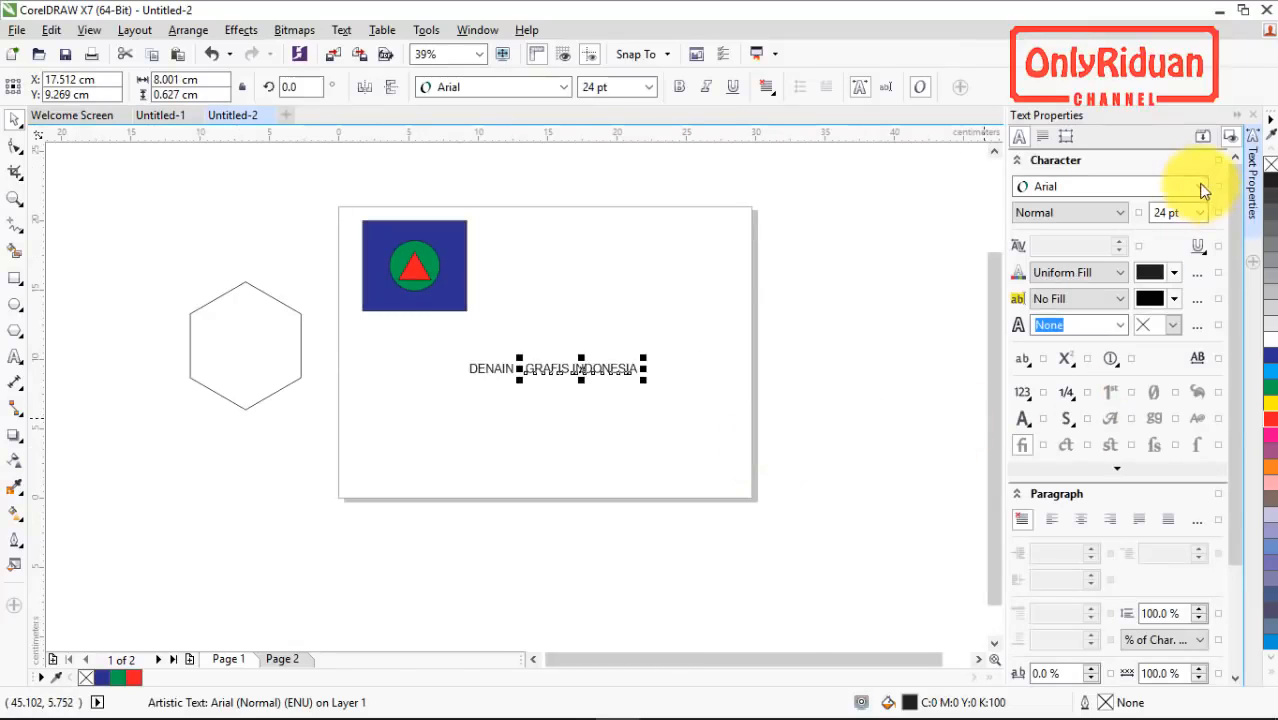
Step: Move the GRAFIS INDONESIA text up and right, away from DENAIN, and select the blue rectangle, green circle and red triangle
left_click_drag(616, 368, 645, 290)
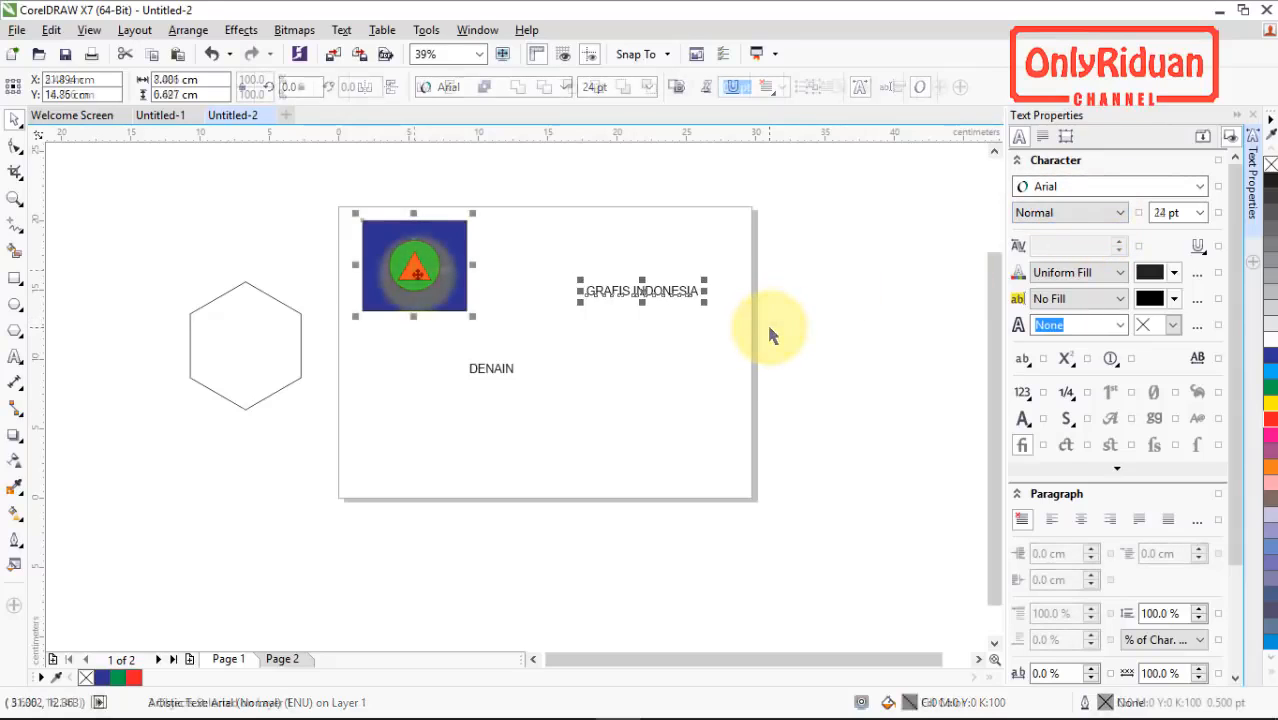
left_click(417, 273)
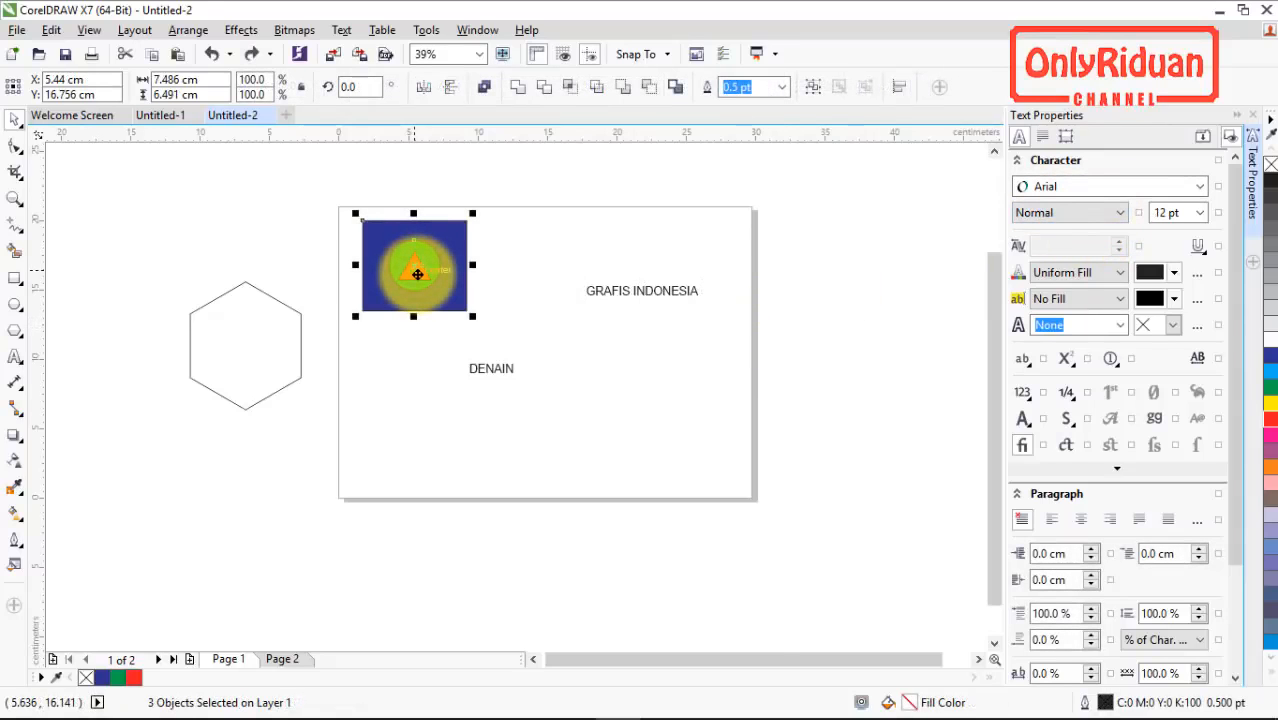
scroll(651, 275, "up", 4)
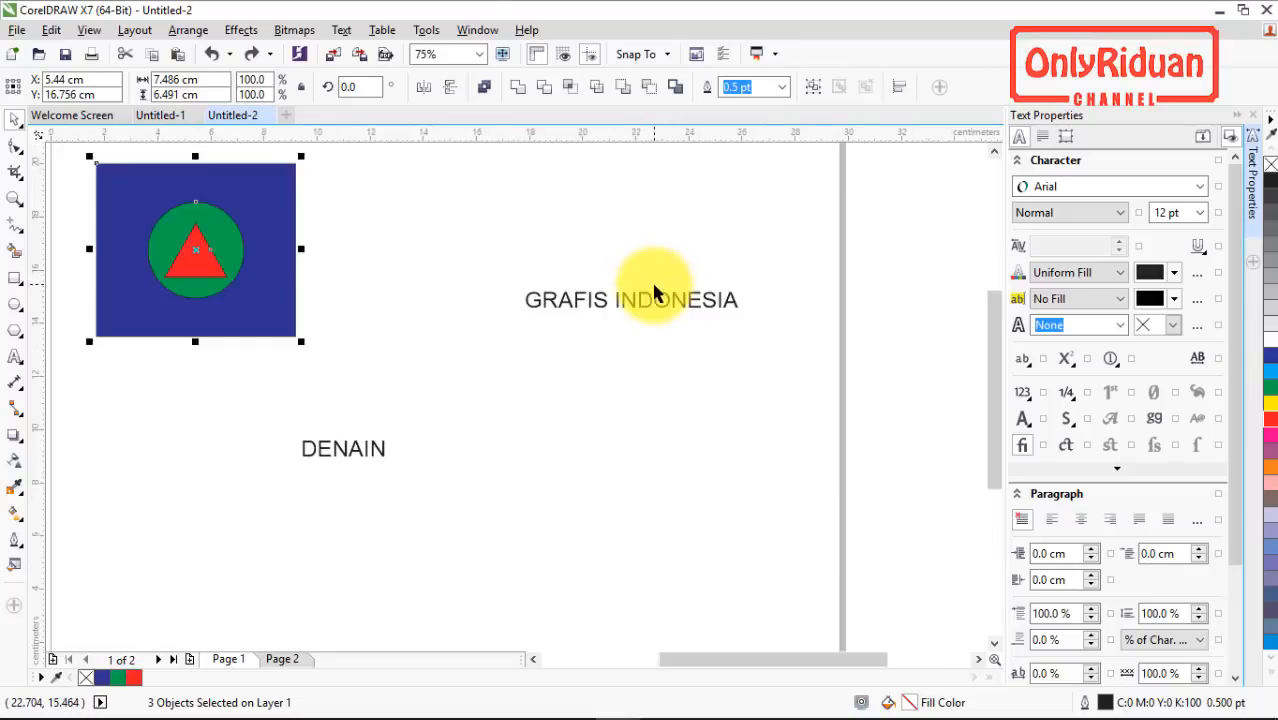
Step: Select the GRAFIS INDONESIA text and change its font to Impact
left_click_drag(645, 314, 528, 358)
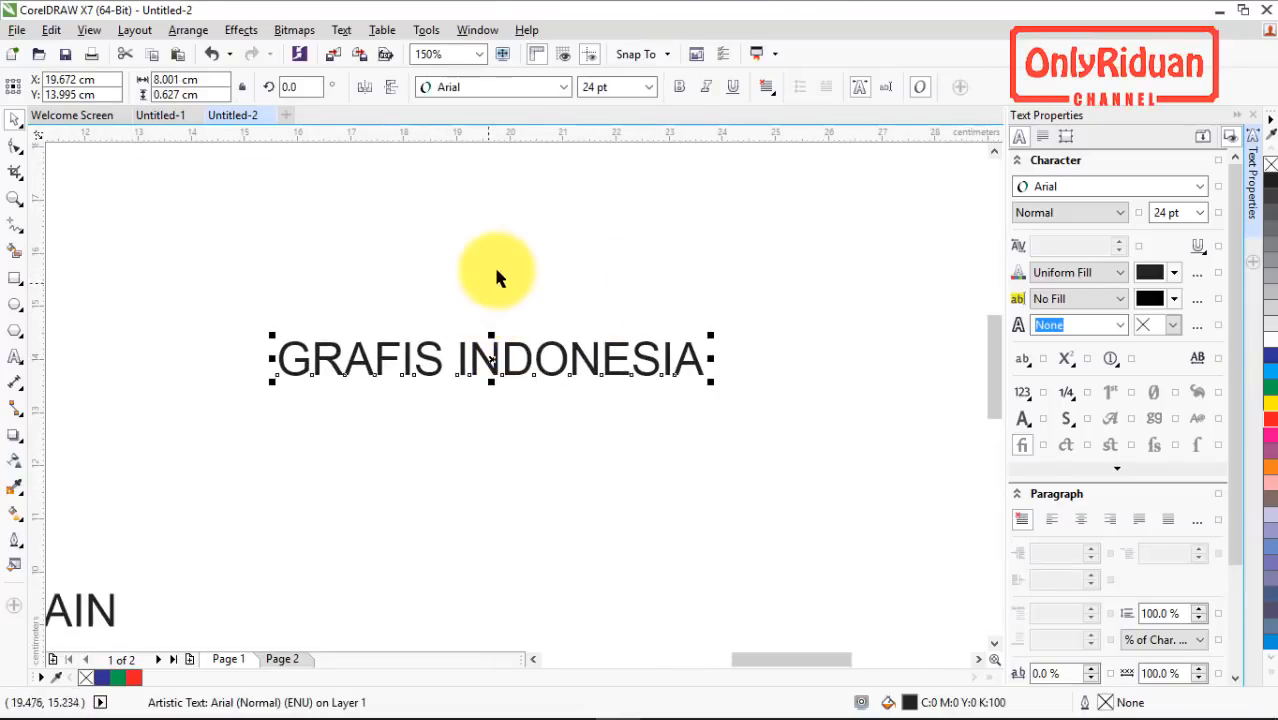
left_click(564, 87)
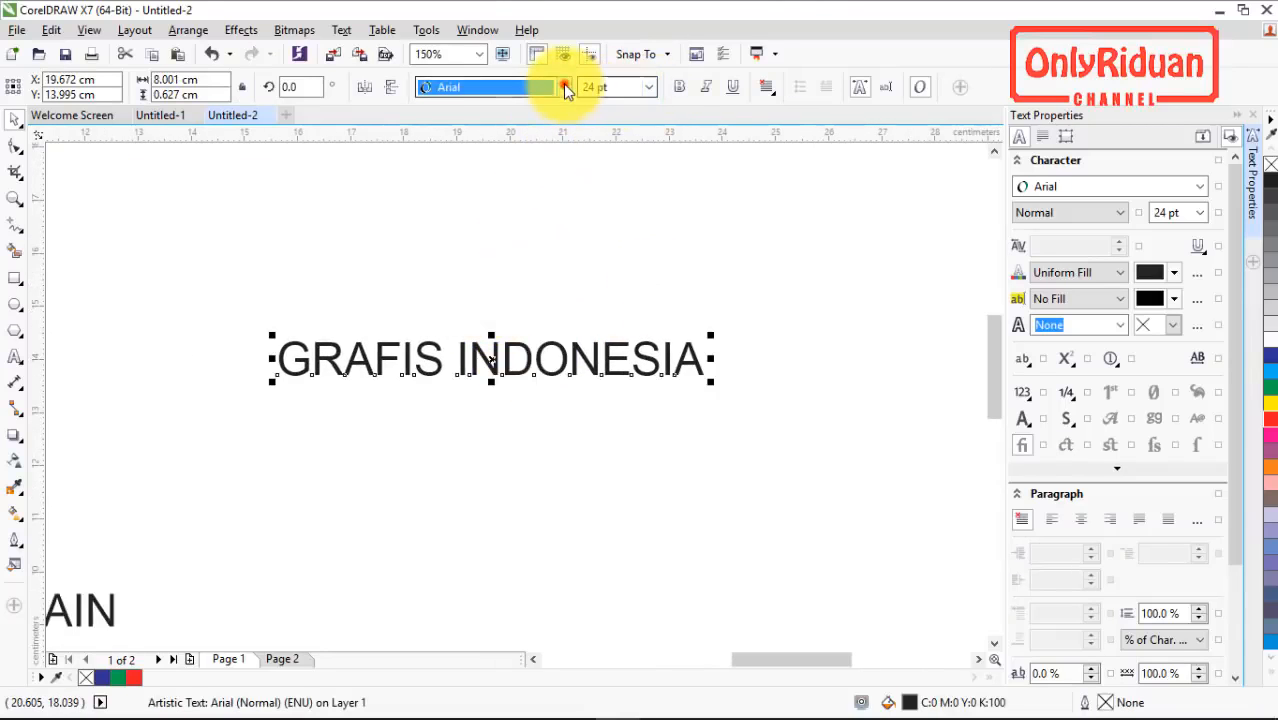
left_click(470, 181)
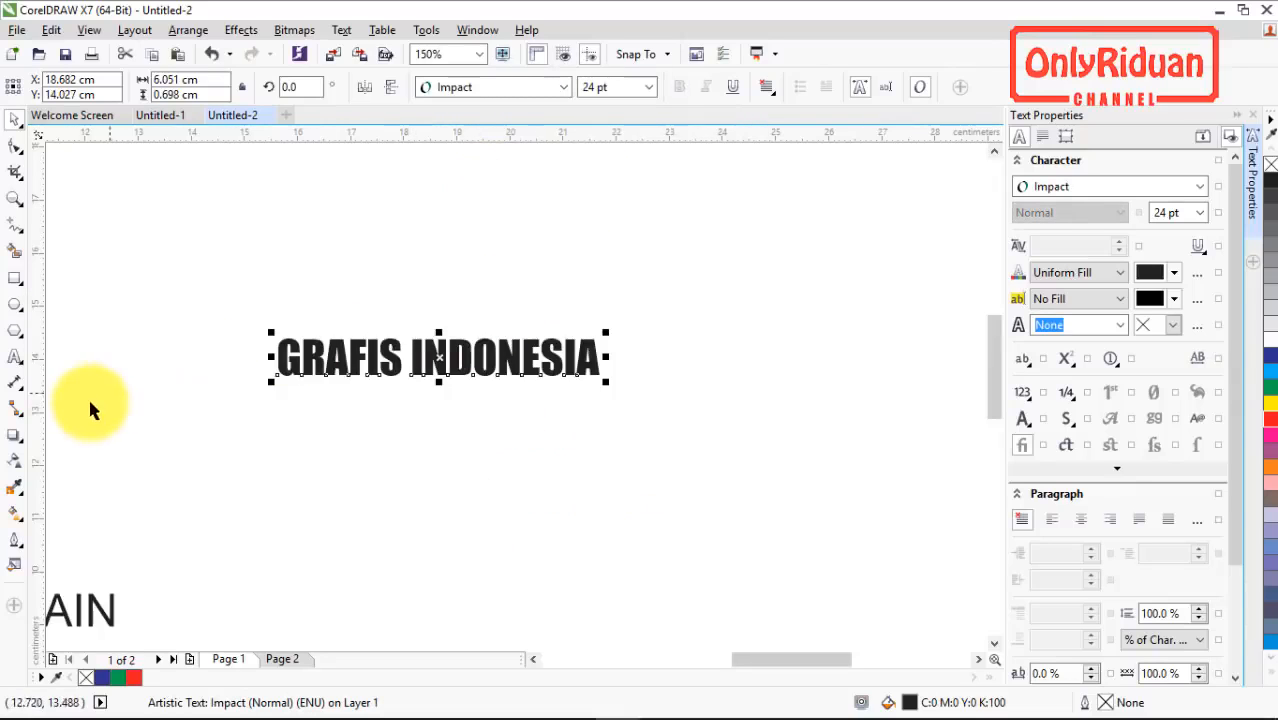
Step: Add a one-step outside contour to the GRAFIS INDONESIA text and give the contour a yellow fill
left_click(14, 435)
left_click(73, 455)
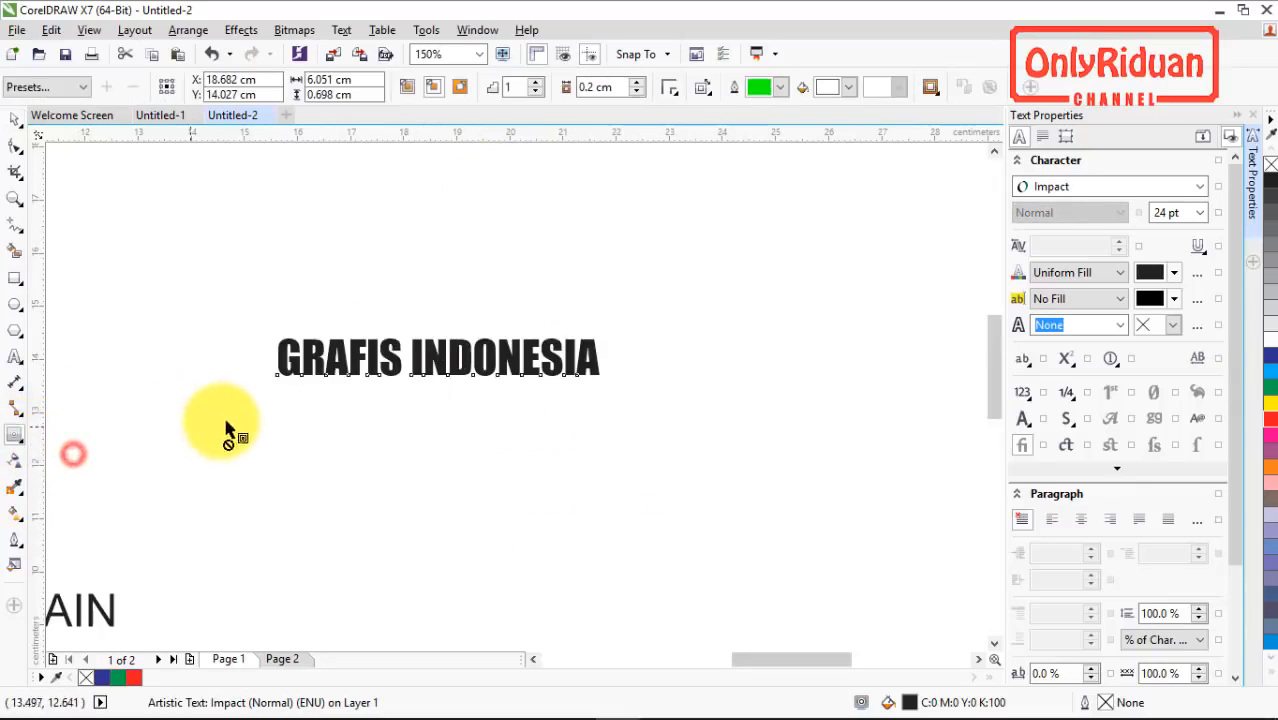
left_click(458, 89)
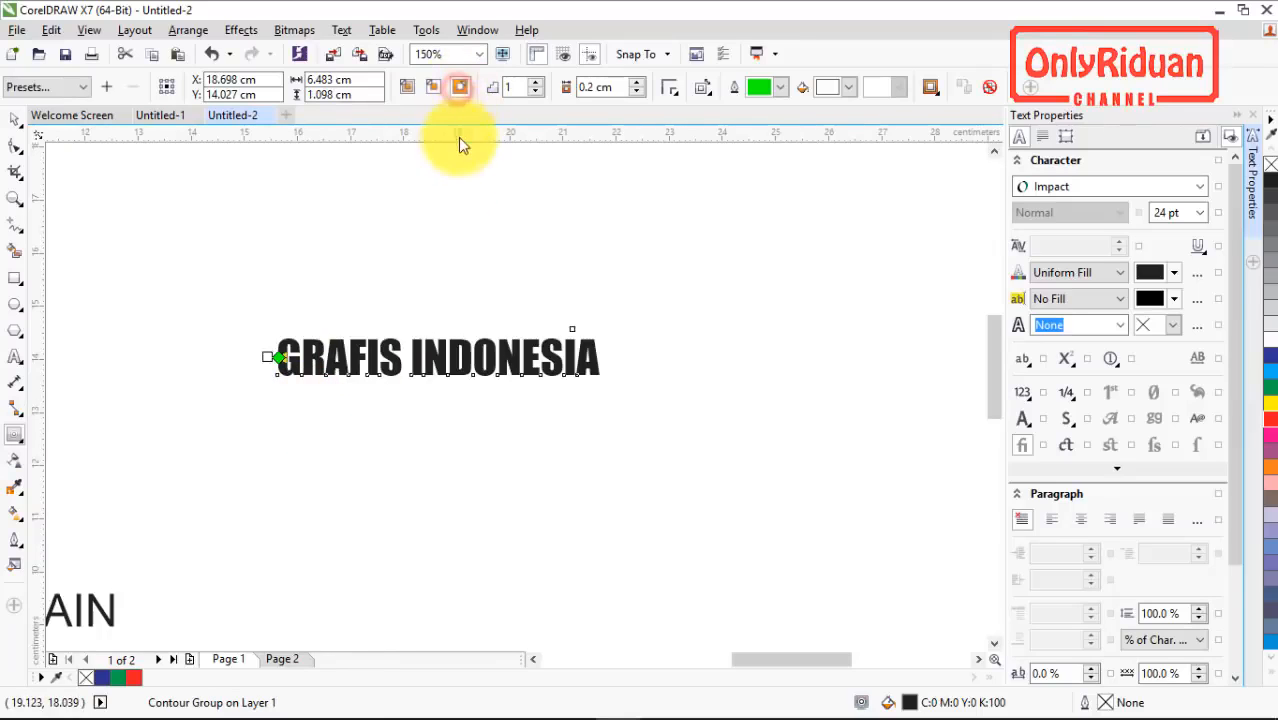
left_click(843, 90)
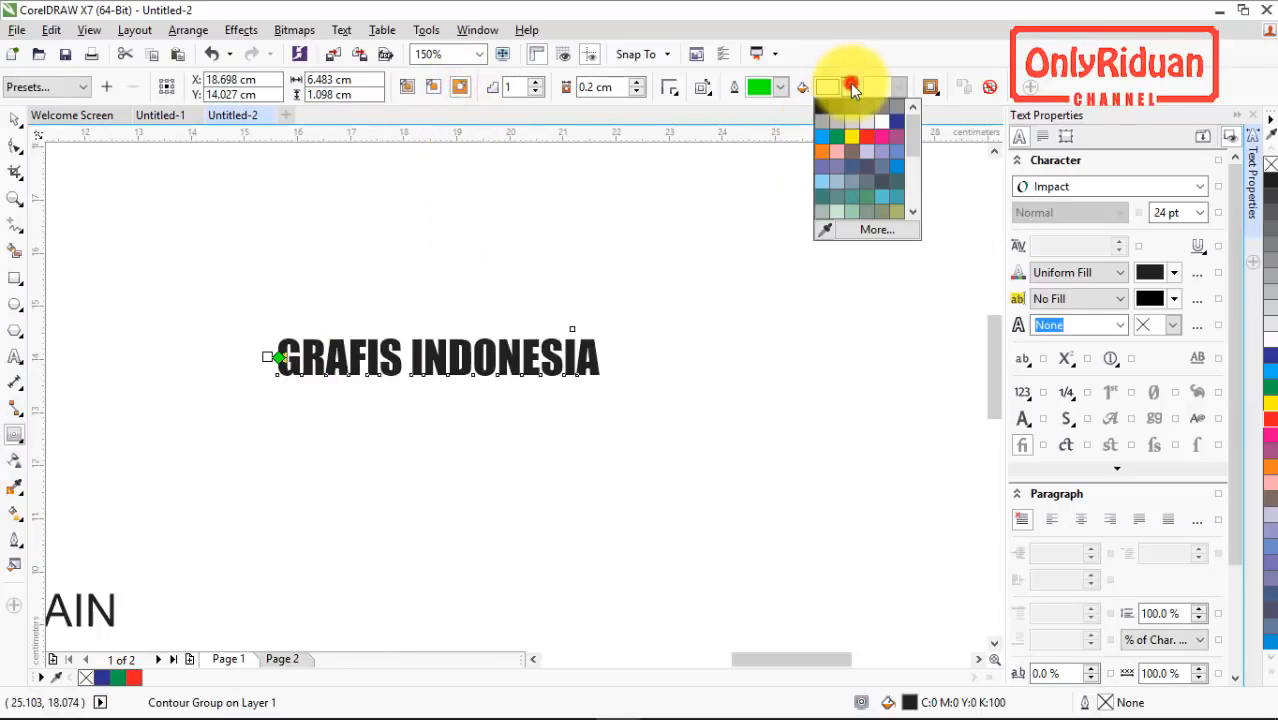
left_click(848, 133)
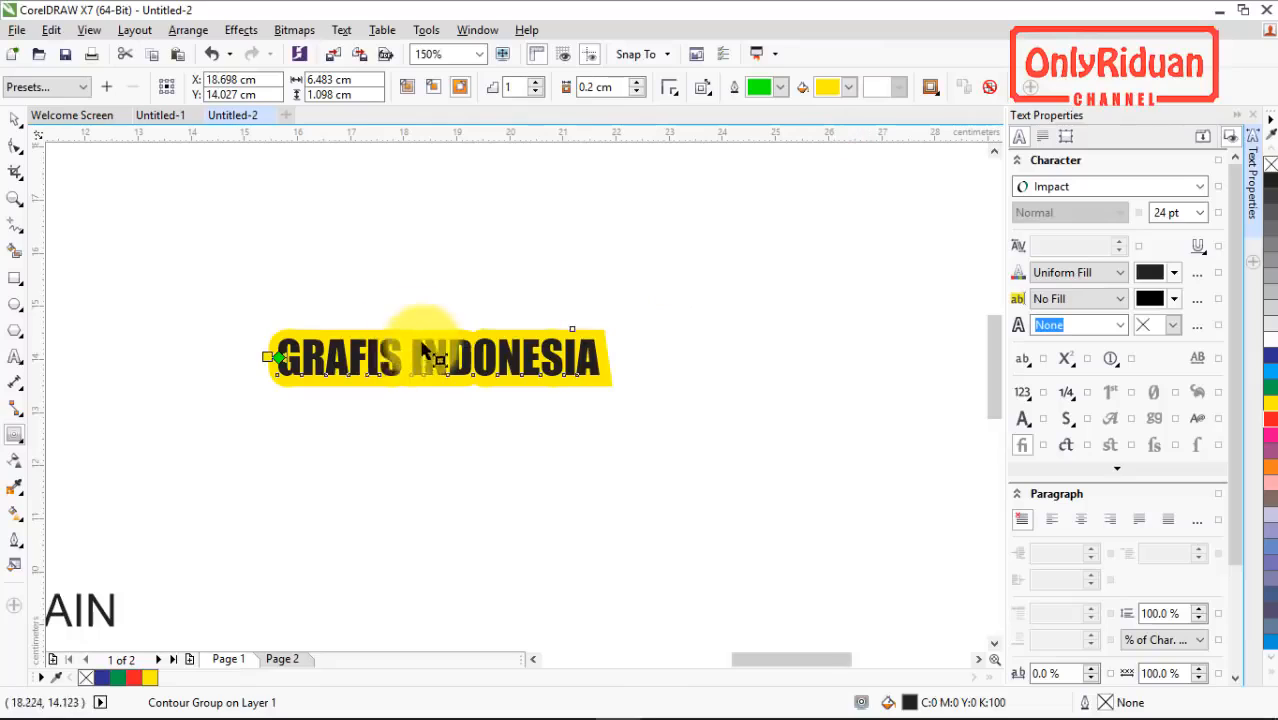
Step: Try a contour offset of 0.02 cm on the GRAFIS INDONESIA text and settle on 0.05 cm
left_click(586, 87)
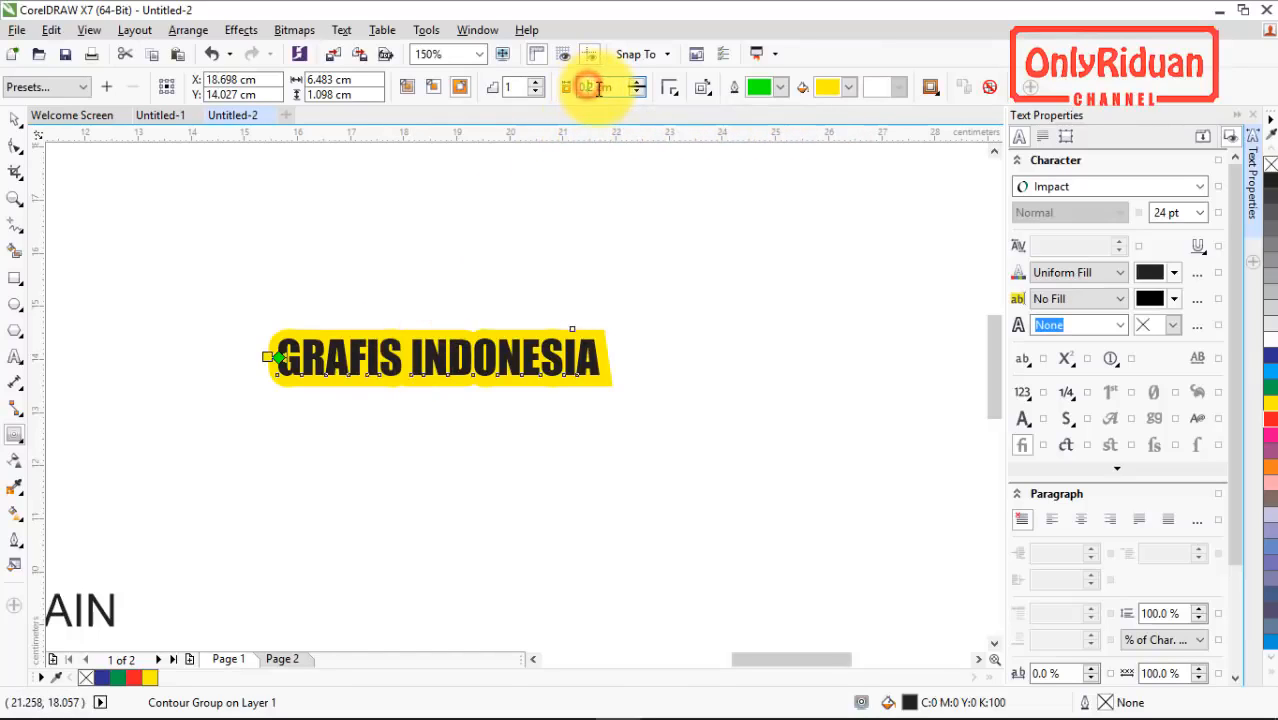
type("0.02")
key("Return")
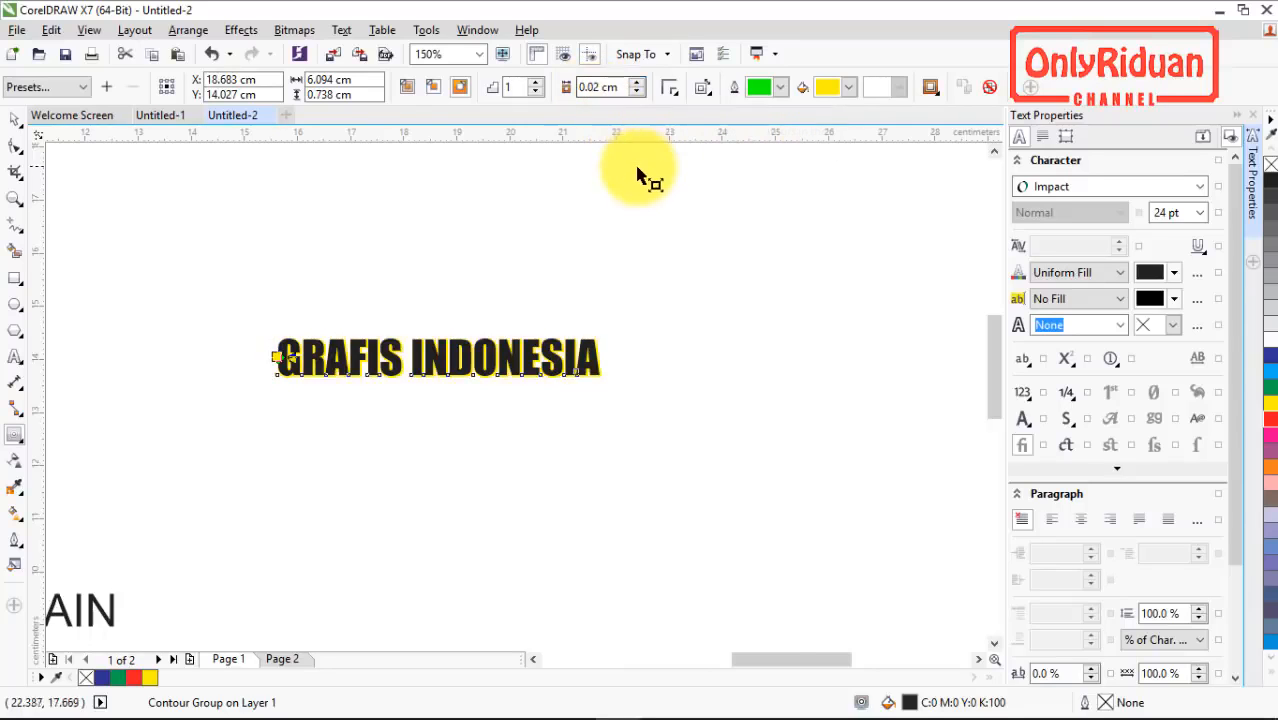
left_click(596, 87)
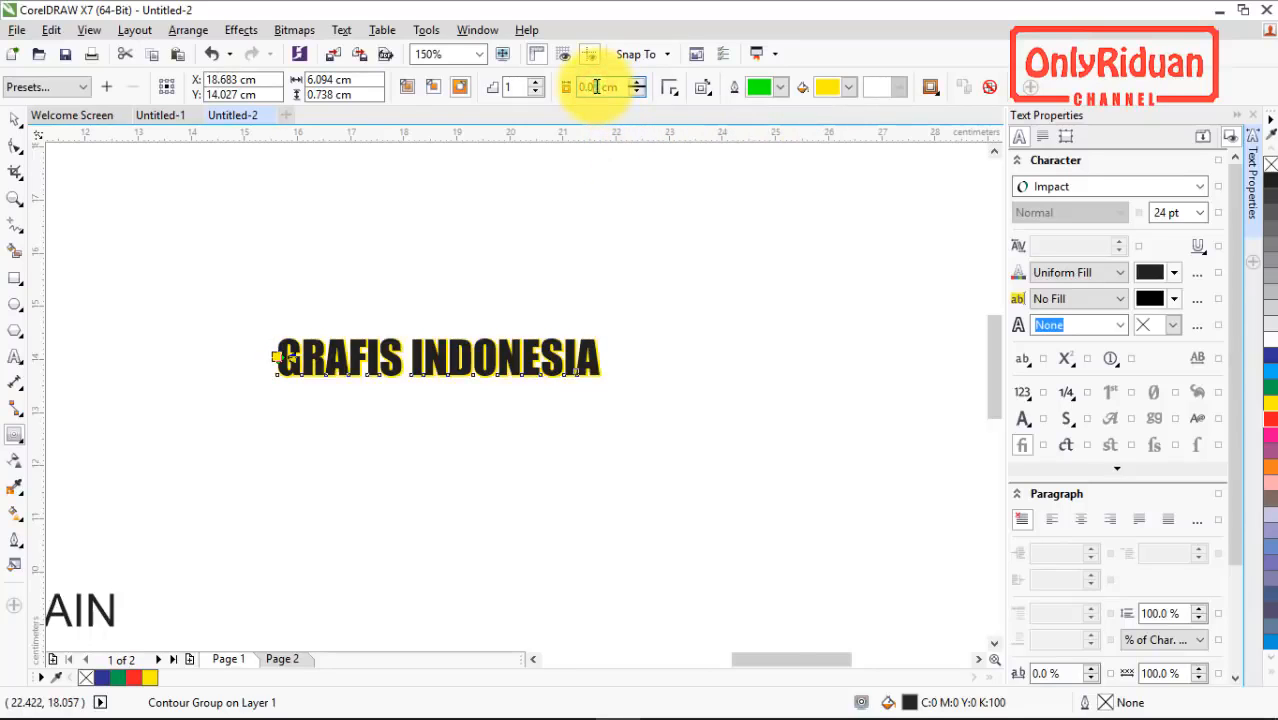
type("0.05")
key("Return")
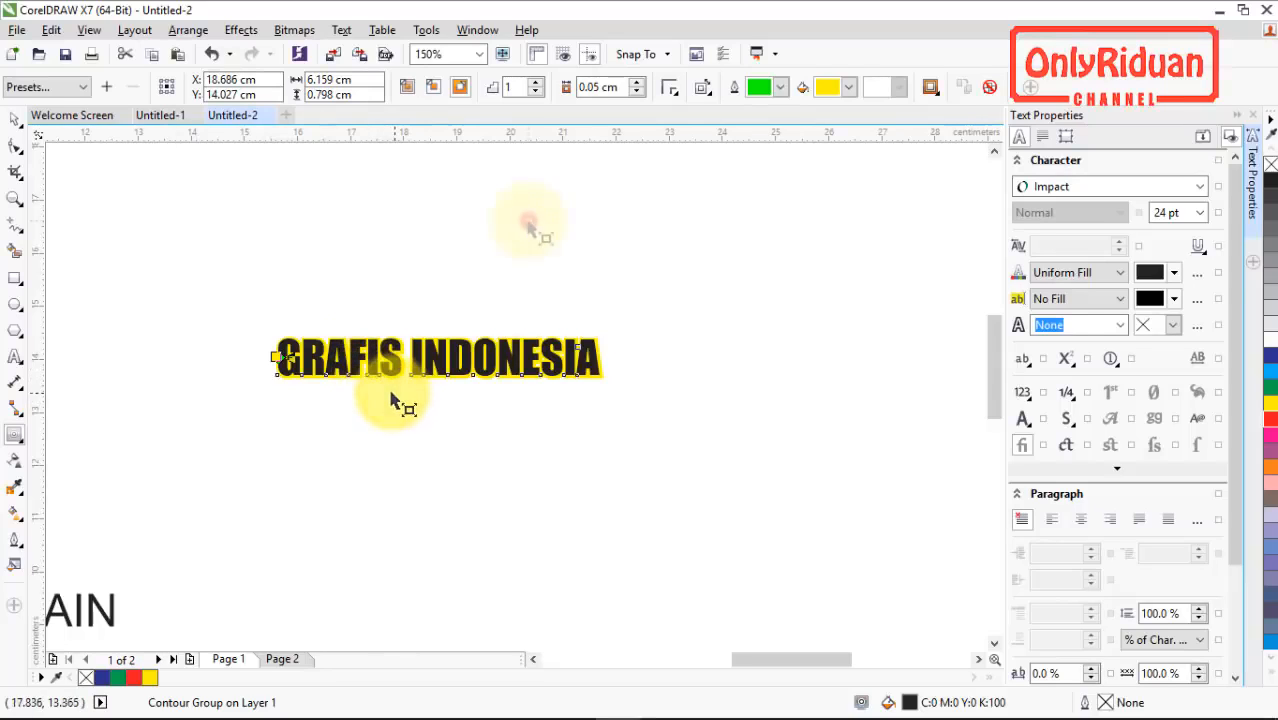
Step: Break the contour group apart, move the black GRAFIS INDONESIA text below its yellow contour, and select the yellow shape
left_click(187, 30)
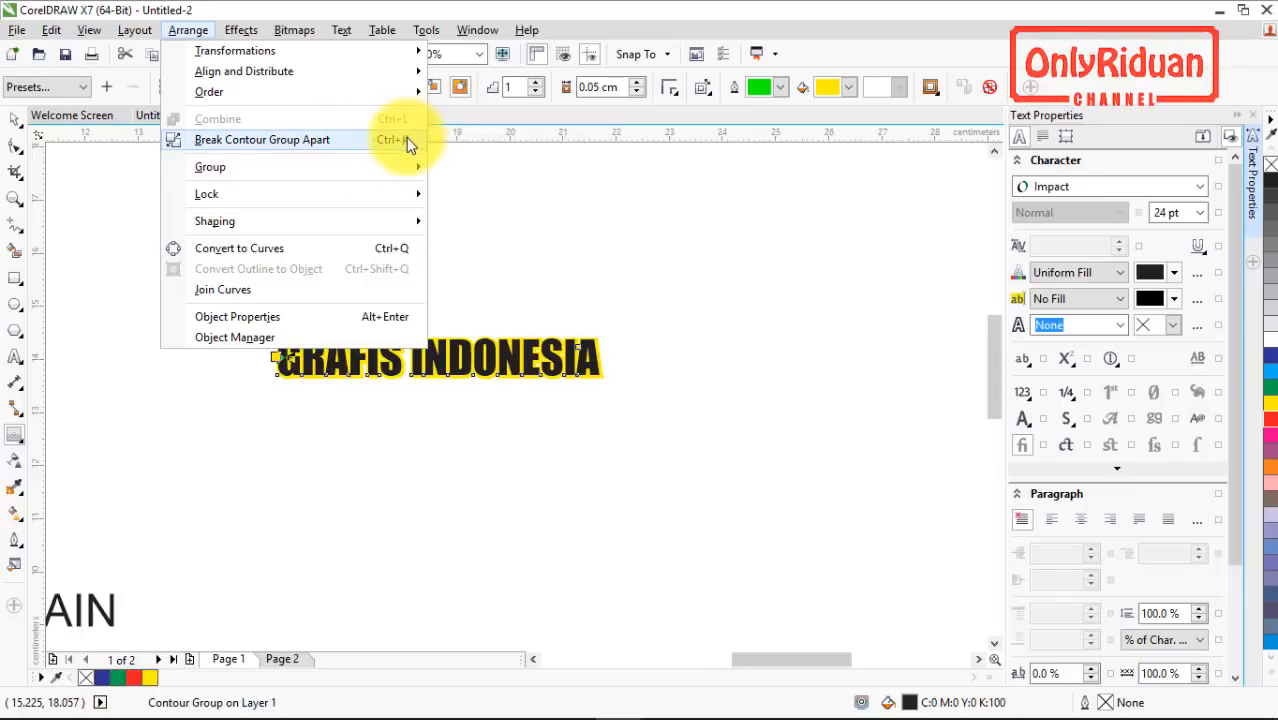
left_click(497, 350)
key("ctrl+k")
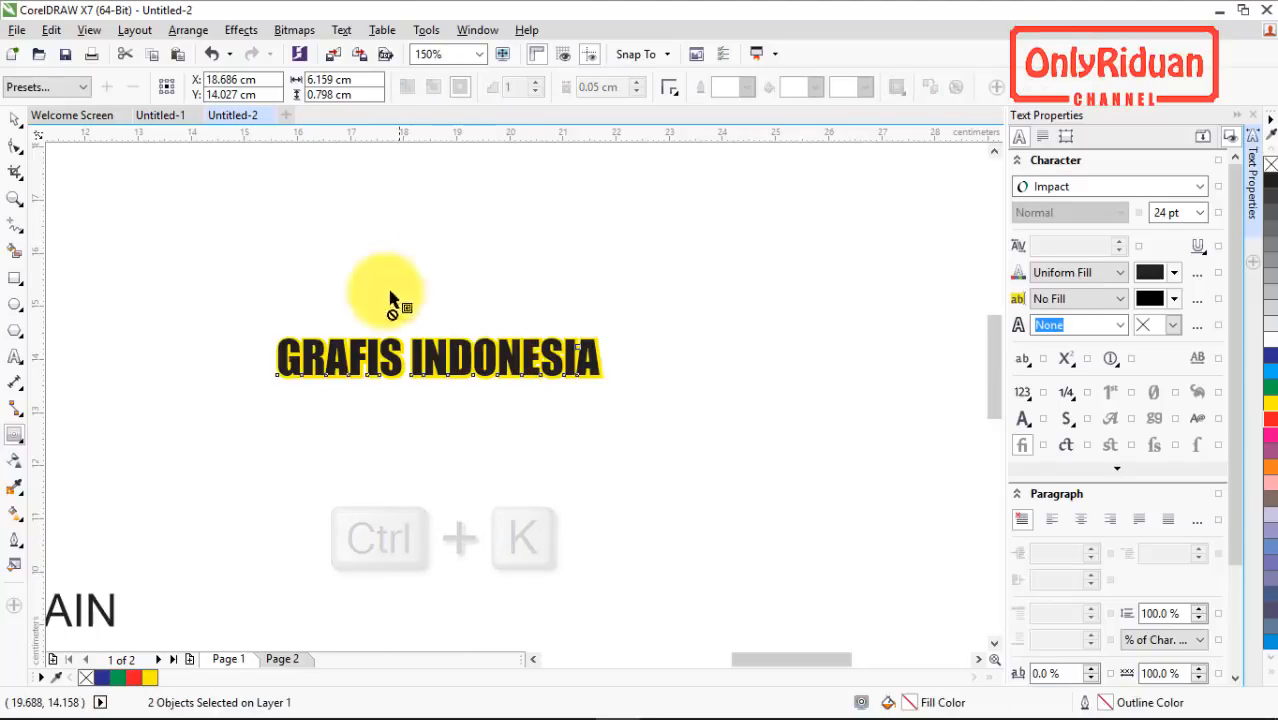
left_click(205, 163)
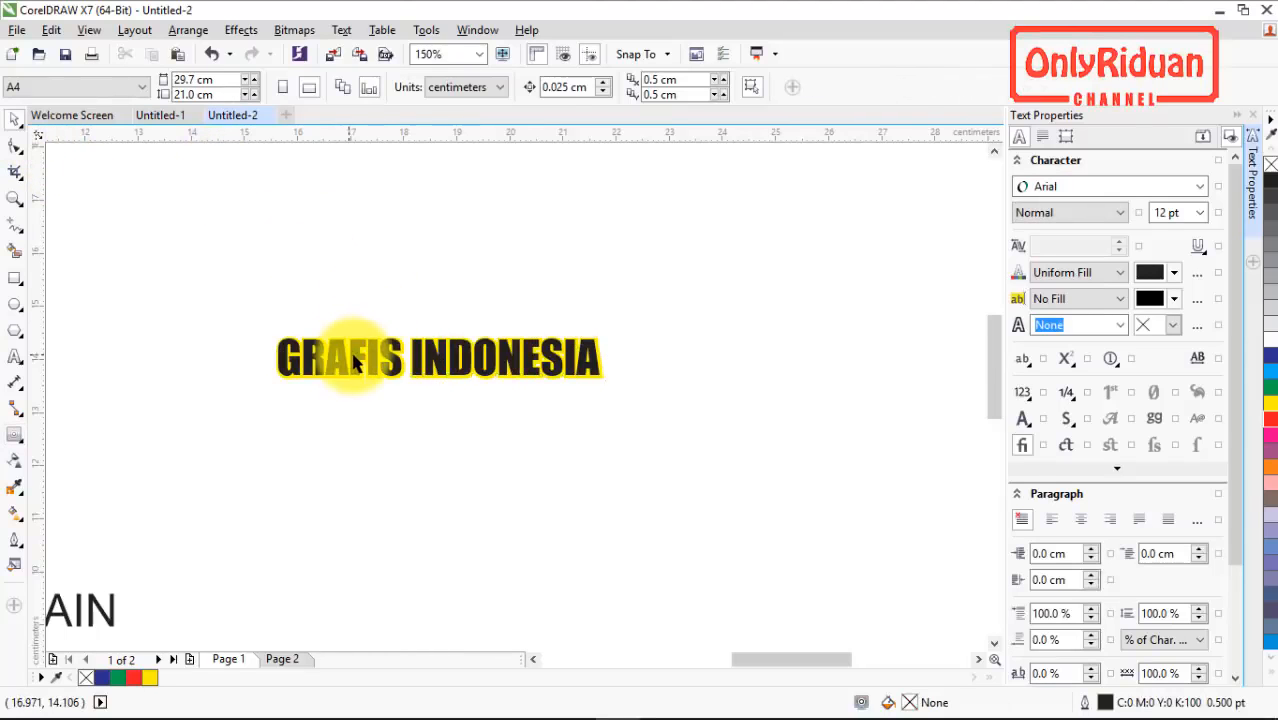
left_click_drag(330, 350, 361, 410)
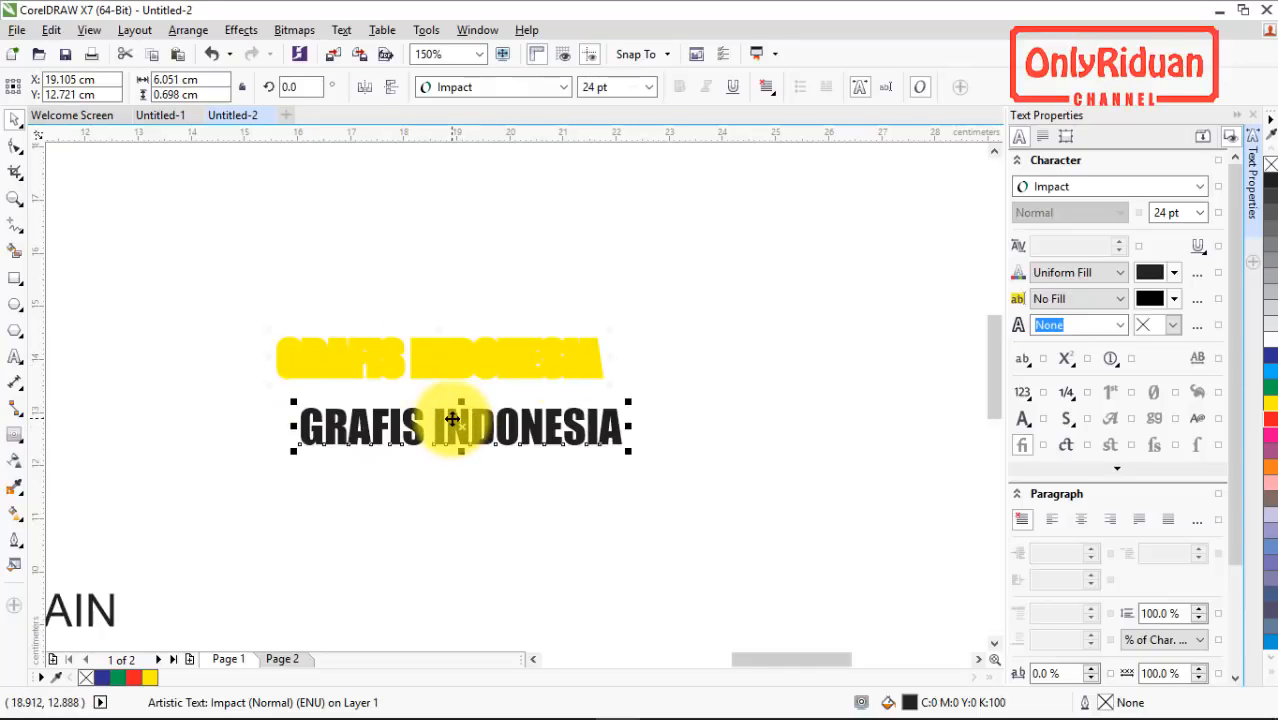
key("Tab")
scroll(452, 420, "up", 2)
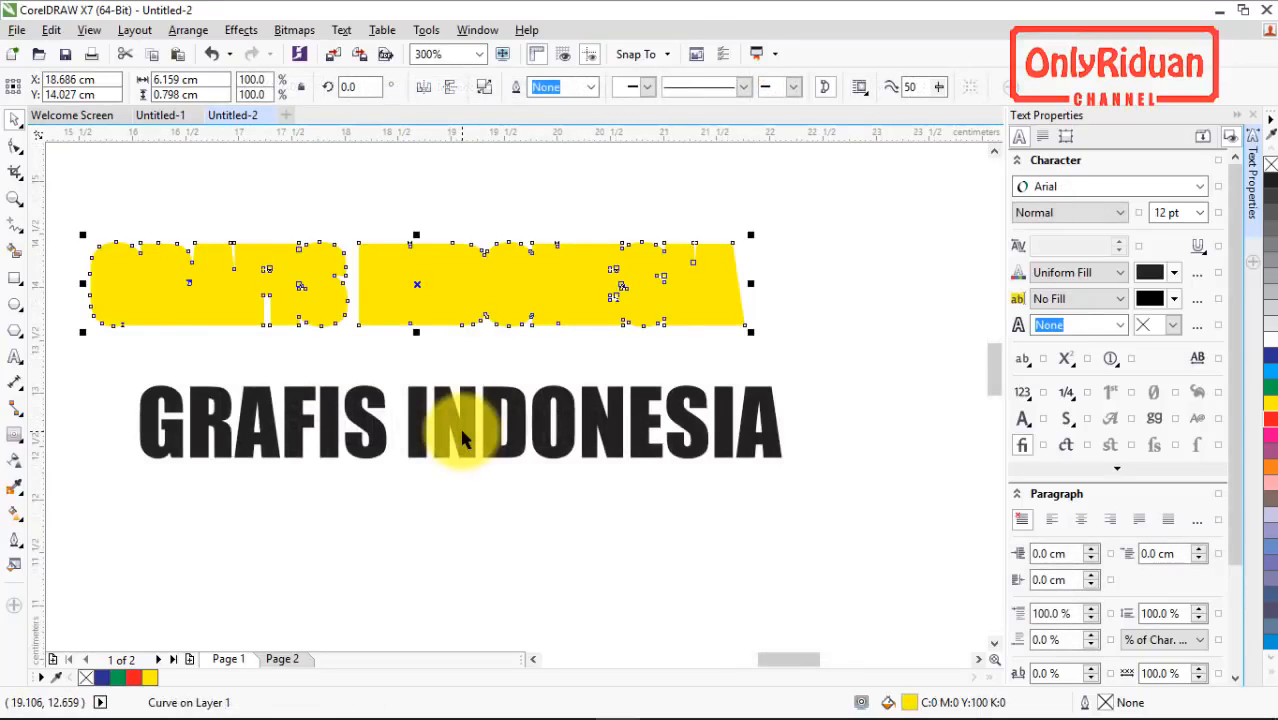
Step: Convert the black GRAFIS INDONESIA text to curves and shift it slightly down and right
left_click(462, 438)
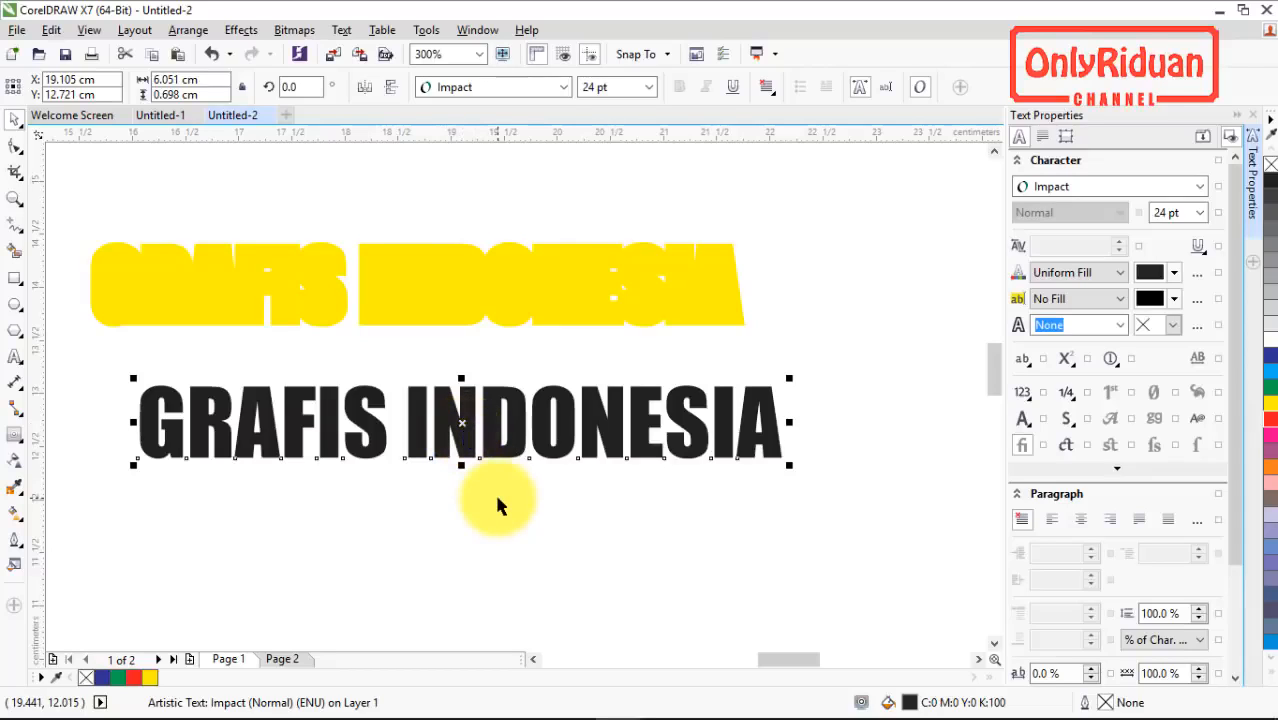
right_click(461, 421)
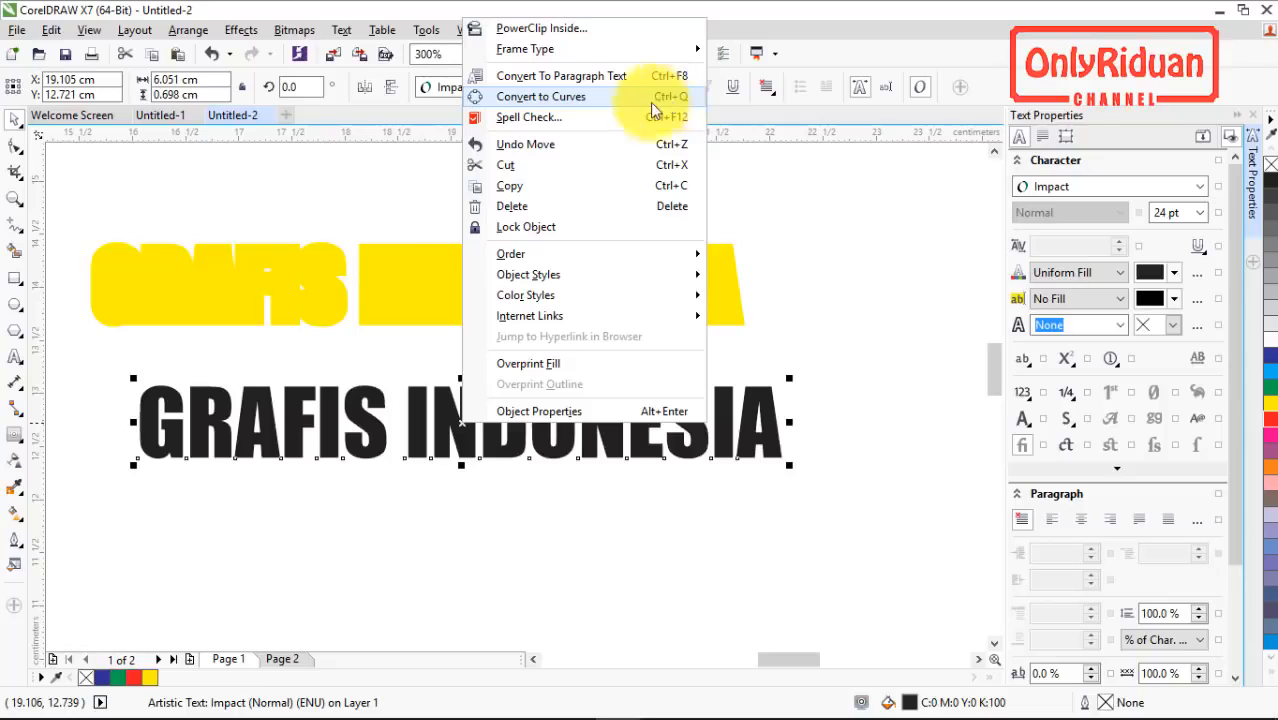
key("ctrl+q")
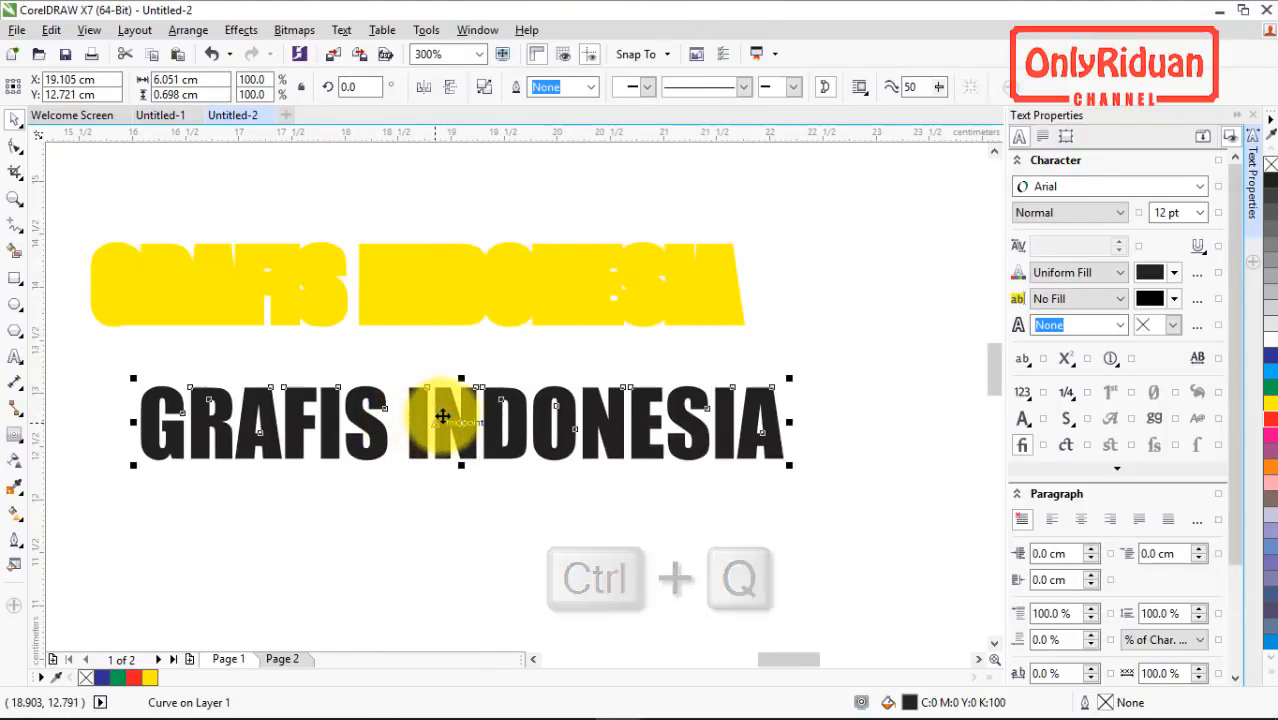
left_click_drag(441, 416, 477, 458)
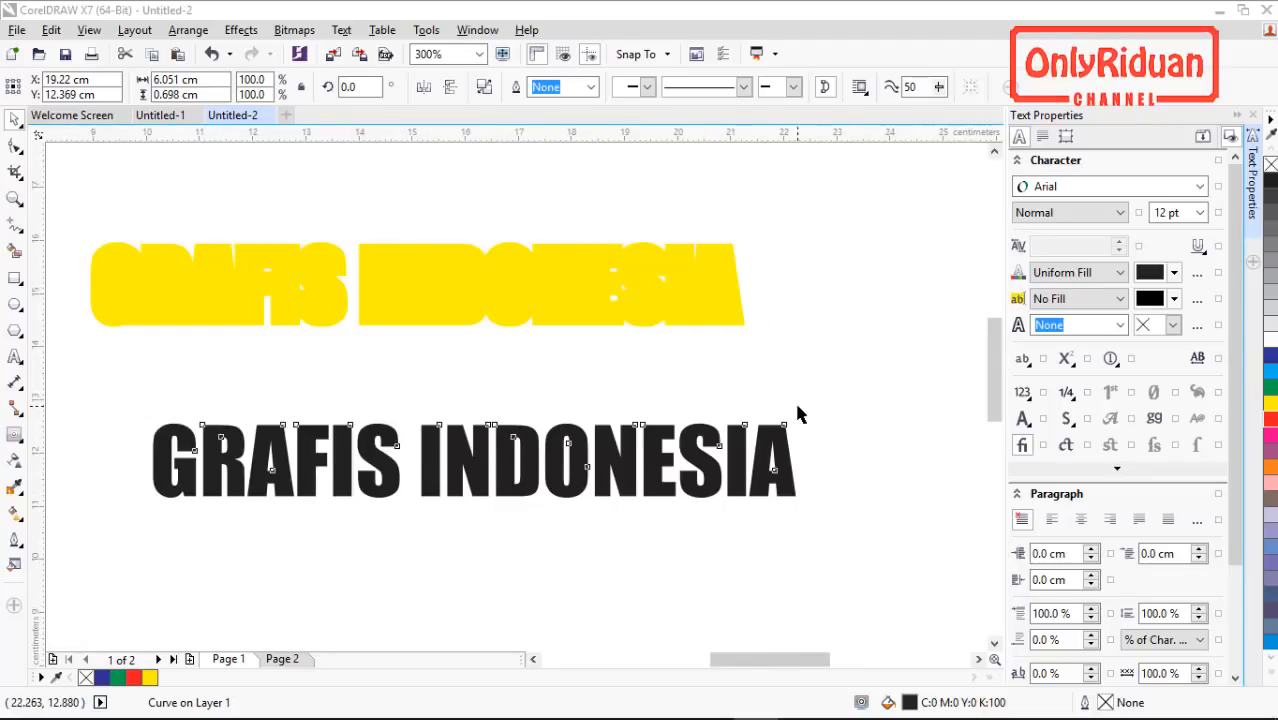
Step: Enlarge the red triangle to about 3.4 by 3 cm and place it over the blue rectangle's lower-right corner
scroll(740, 420, "down", 3)
scroll(316, 376, "up", 1)
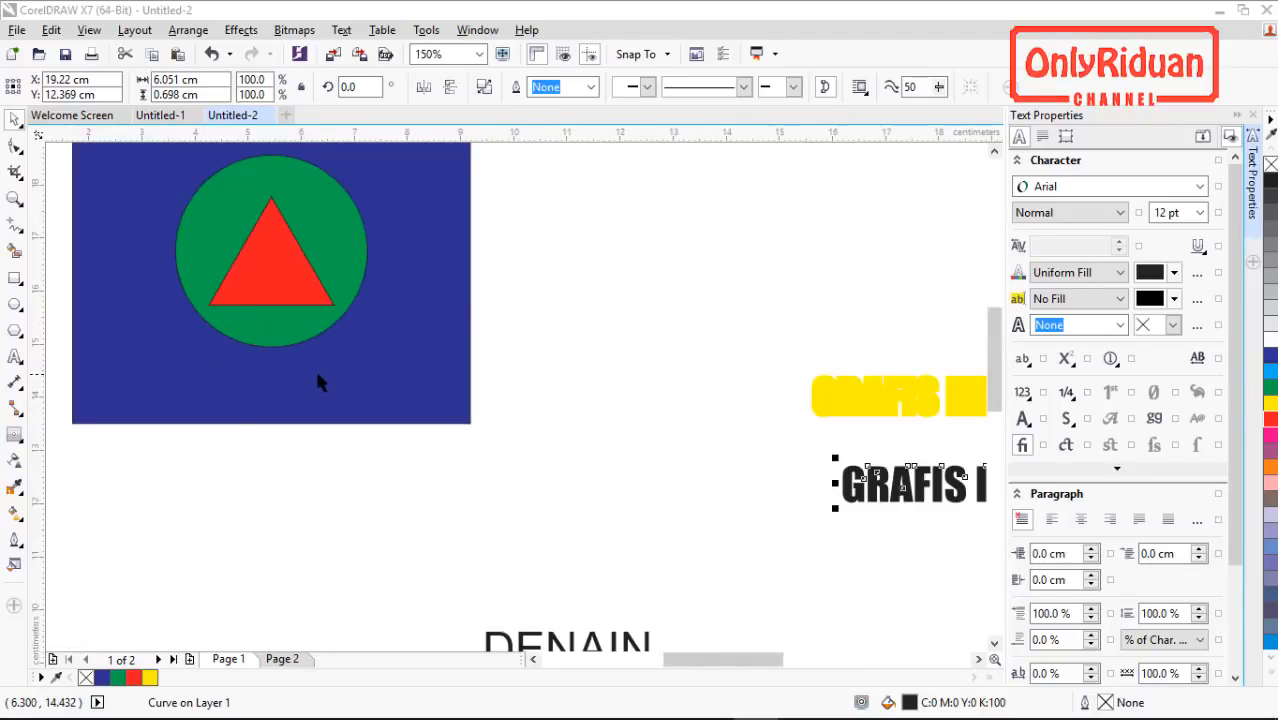
scroll(316, 378, "down", 1)
scroll(223, 278, "up", 1)
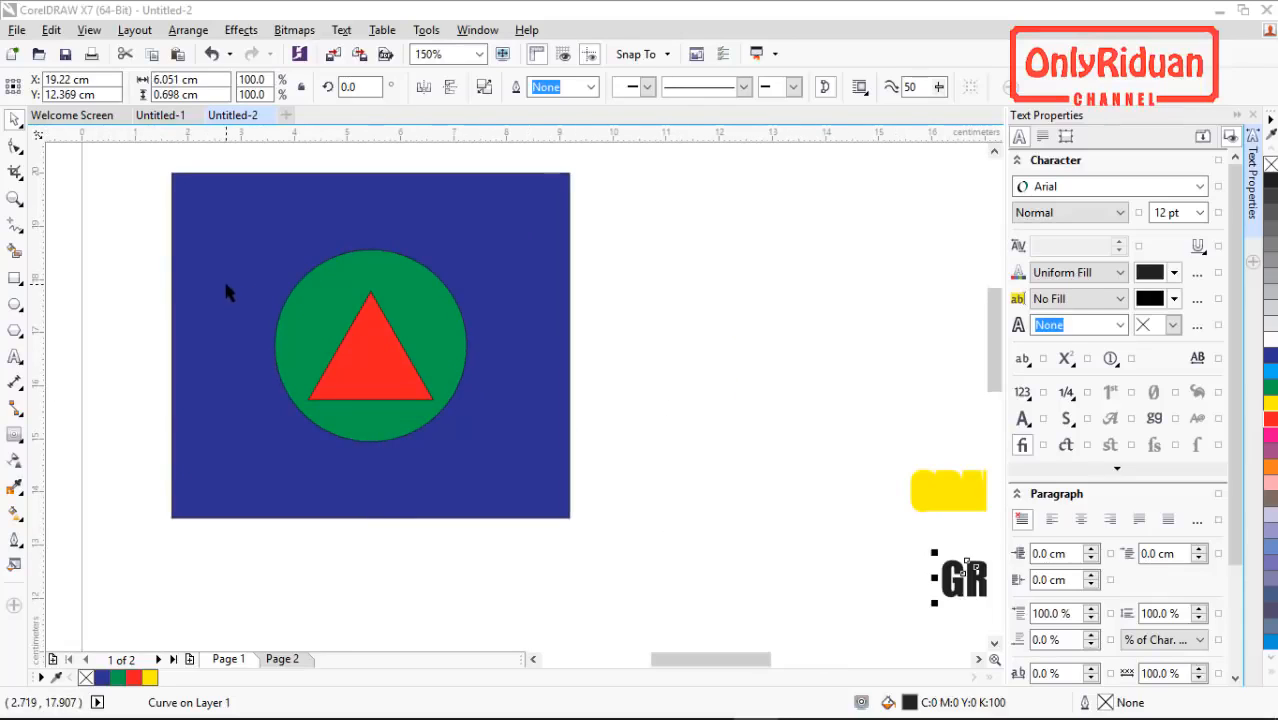
left_click(404, 366)
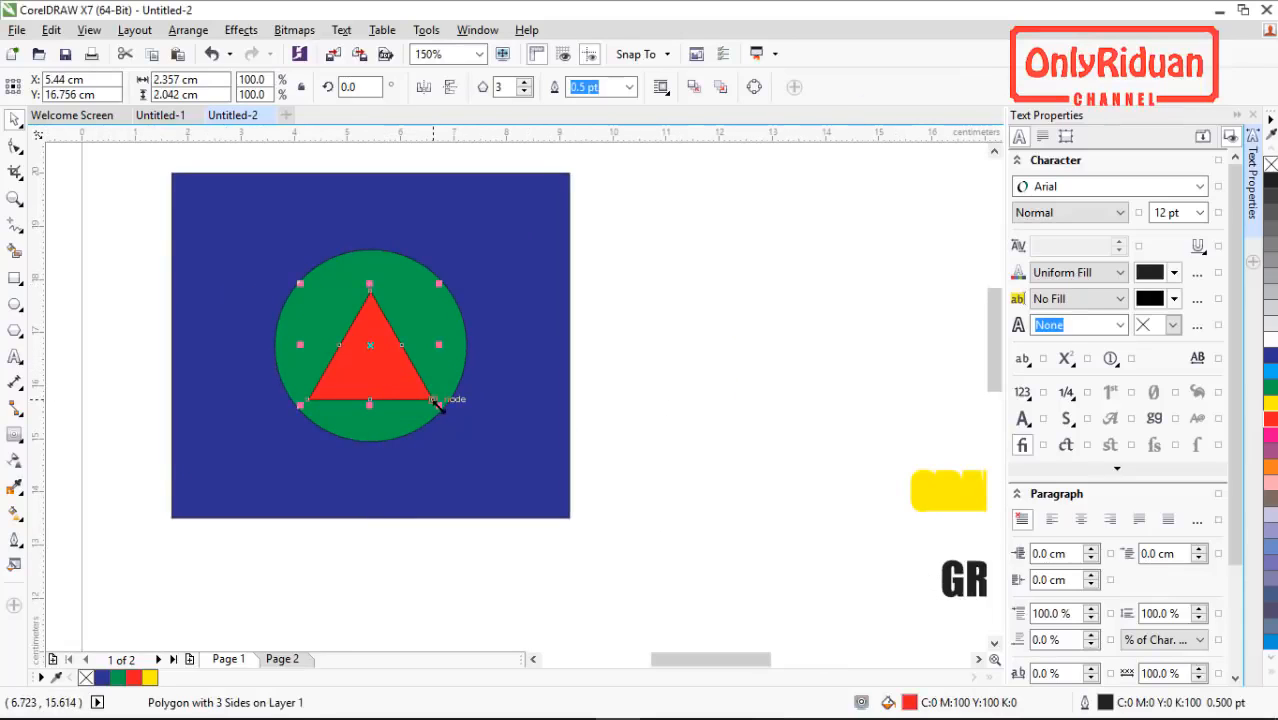
left_click_drag(439, 405, 542, 500)
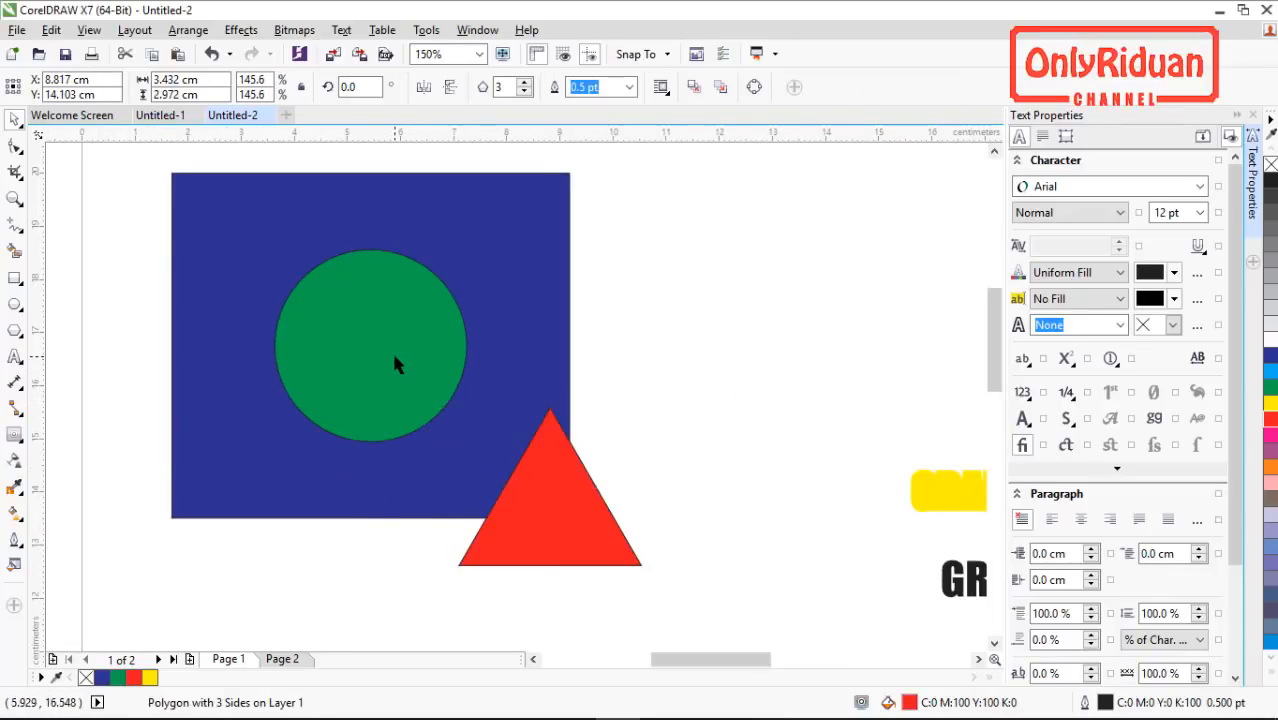
Step: Move the green circle down and right so it overlaps the red triangle and the blue rectangle's lower-right corner
left_click(394, 353)
left_click_drag(394, 353, 562, 439)
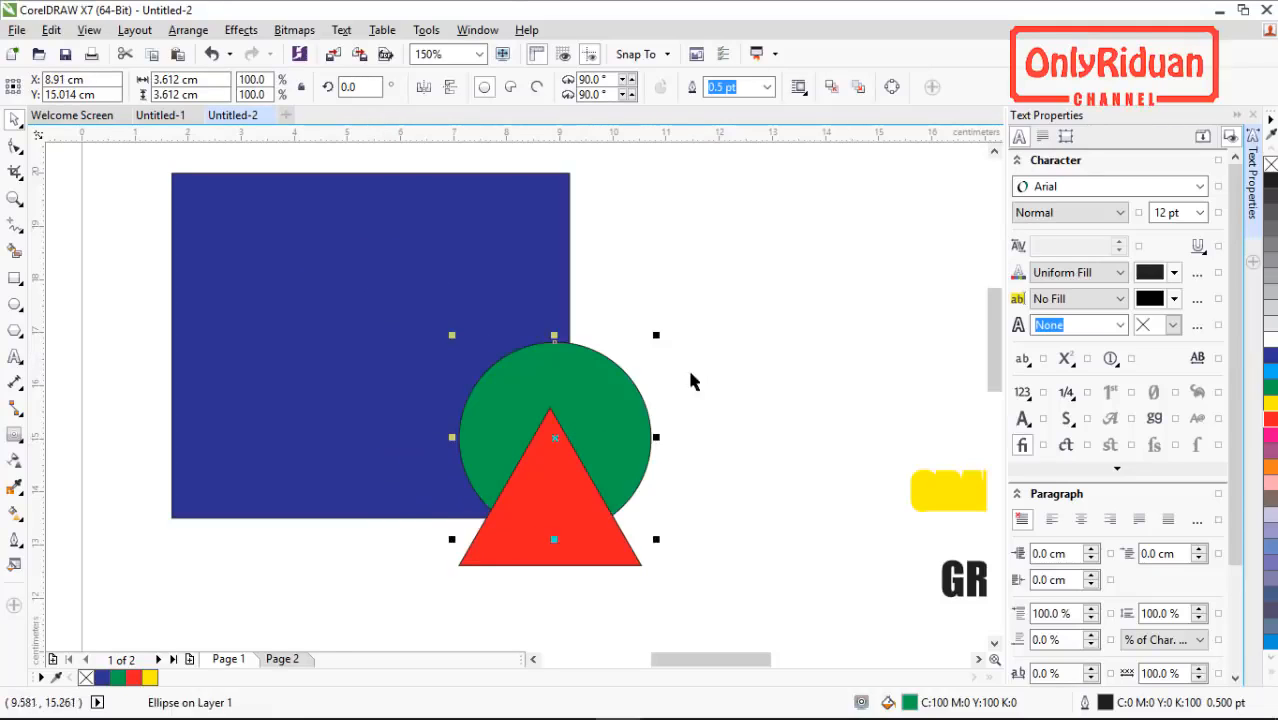
left_click(700, 367)
left_click(641, 398)
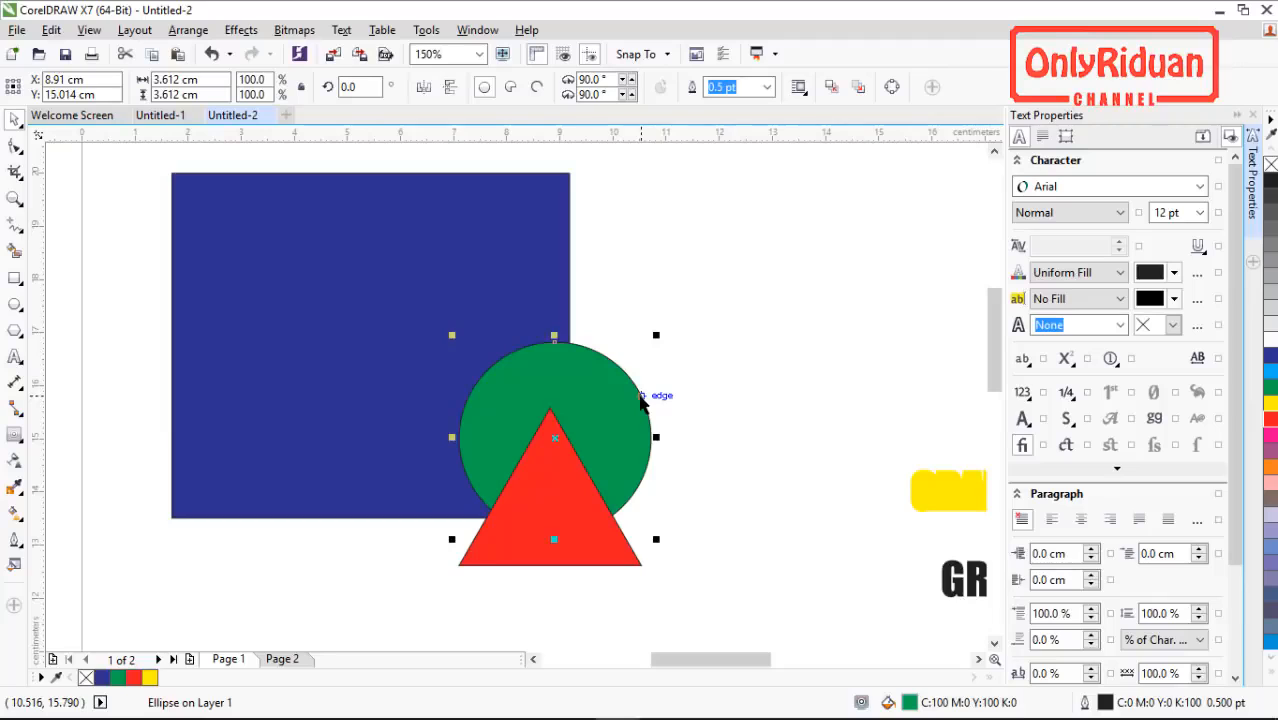
Step: Select the red triangle, send it back one level, bring it forward one, and send it back two levels
left_click(583, 548)
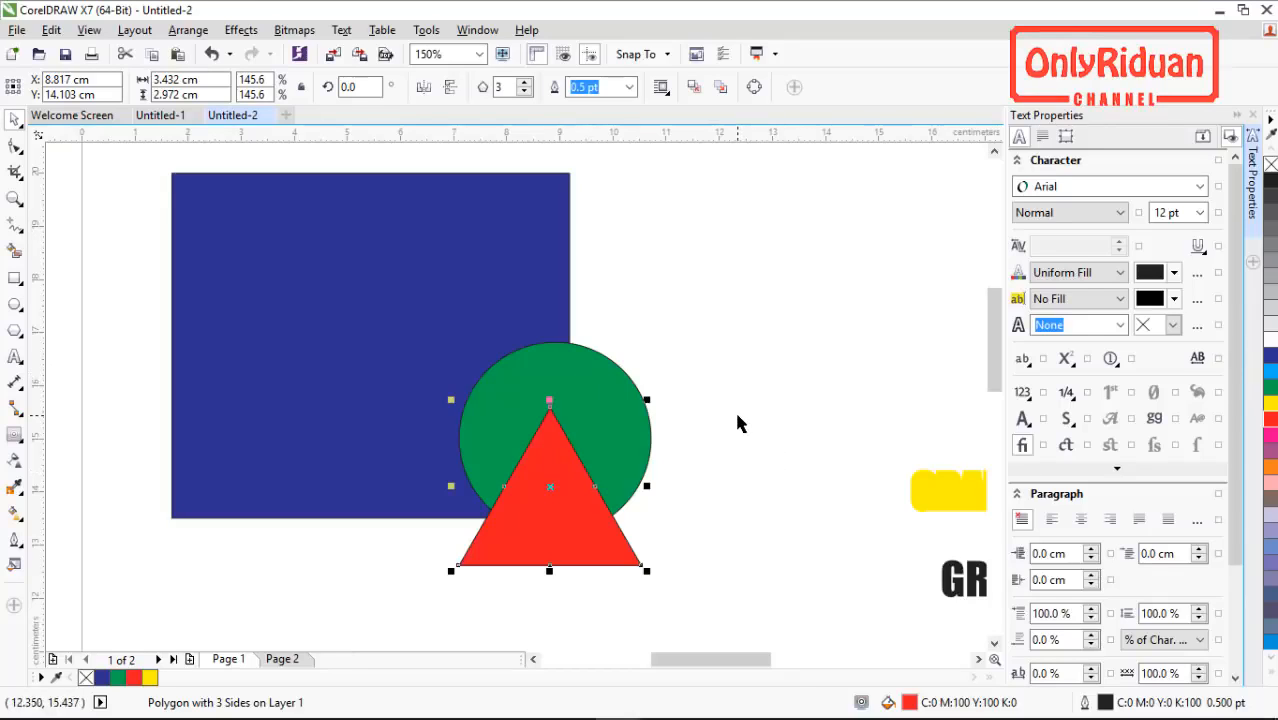
key("ctrl+Page_Down")
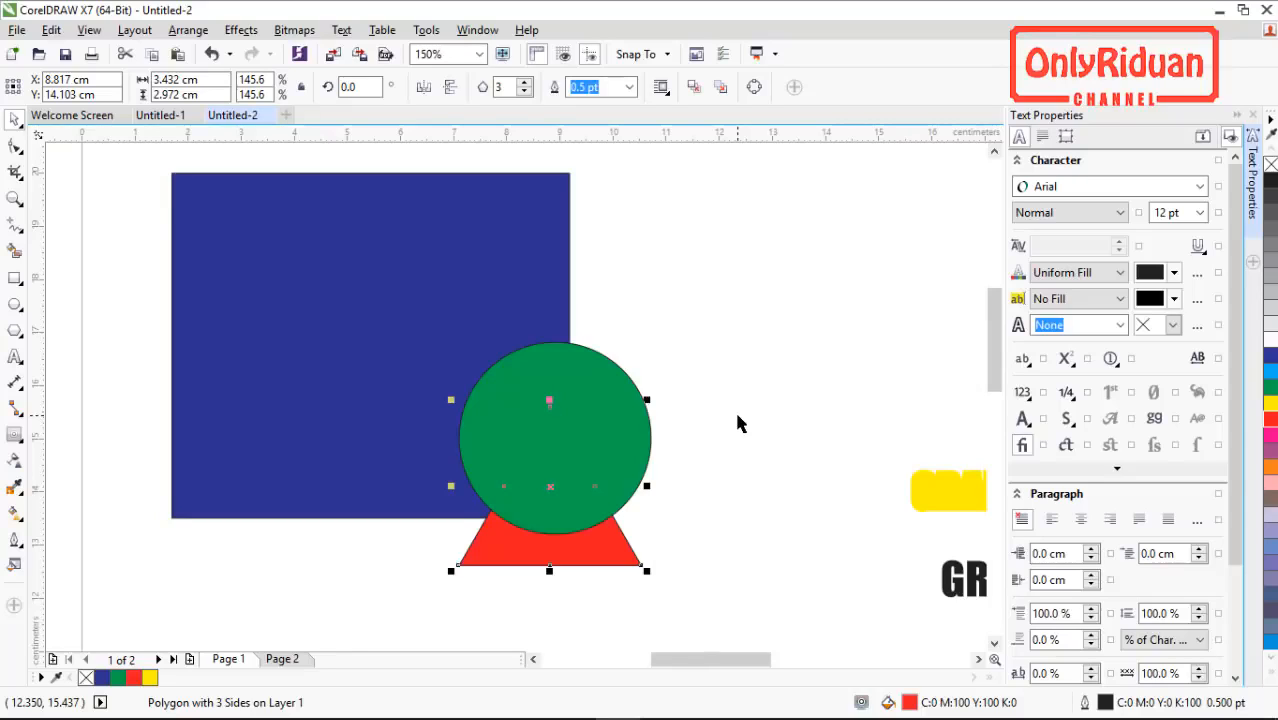
key("ctrl+Page_Up")
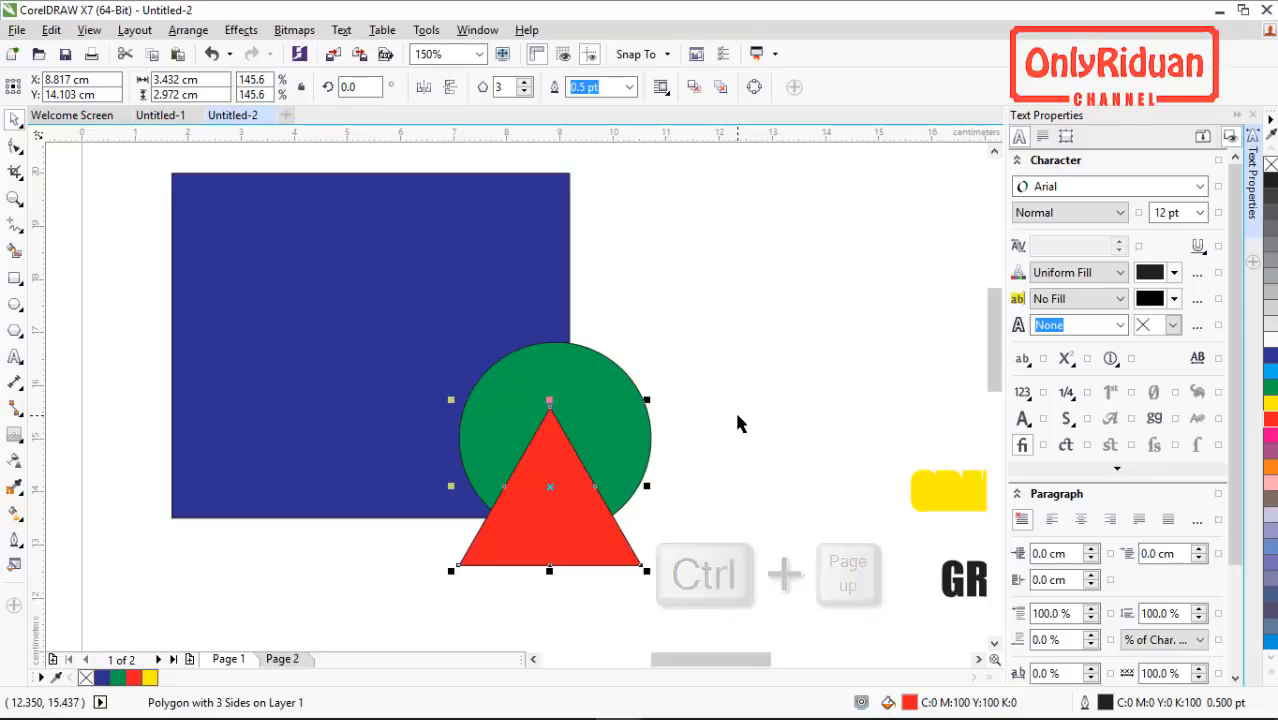
key("ctrl+Page_Down")
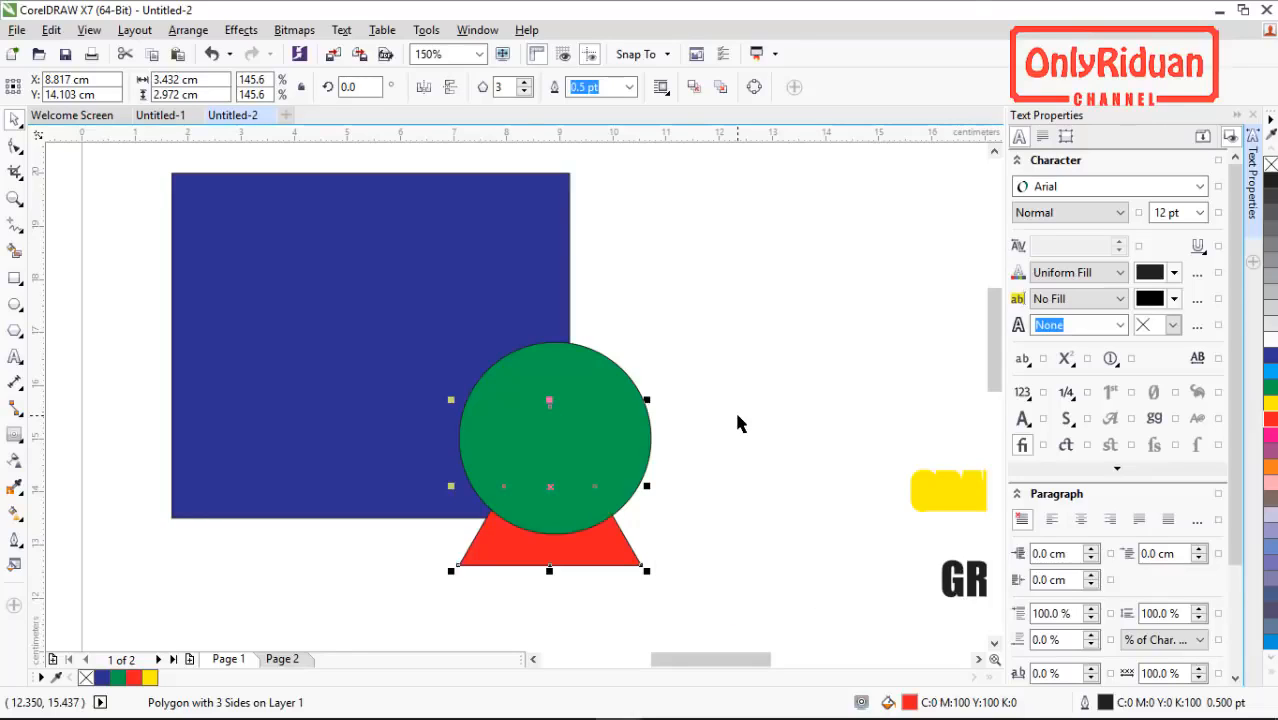
key("ctrl+Page_Down")
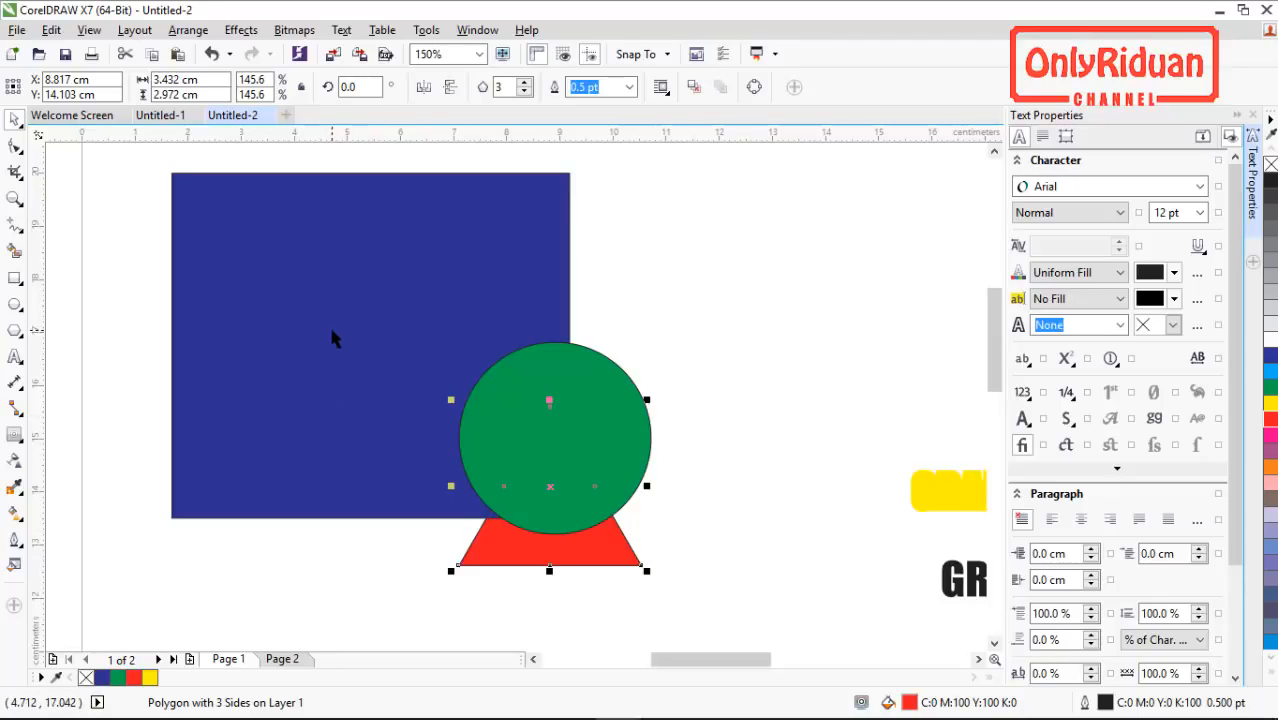
Step: Switch to the Untitled-1 document and look over its campaign banner and school brochure layouts
left_click(155, 116)
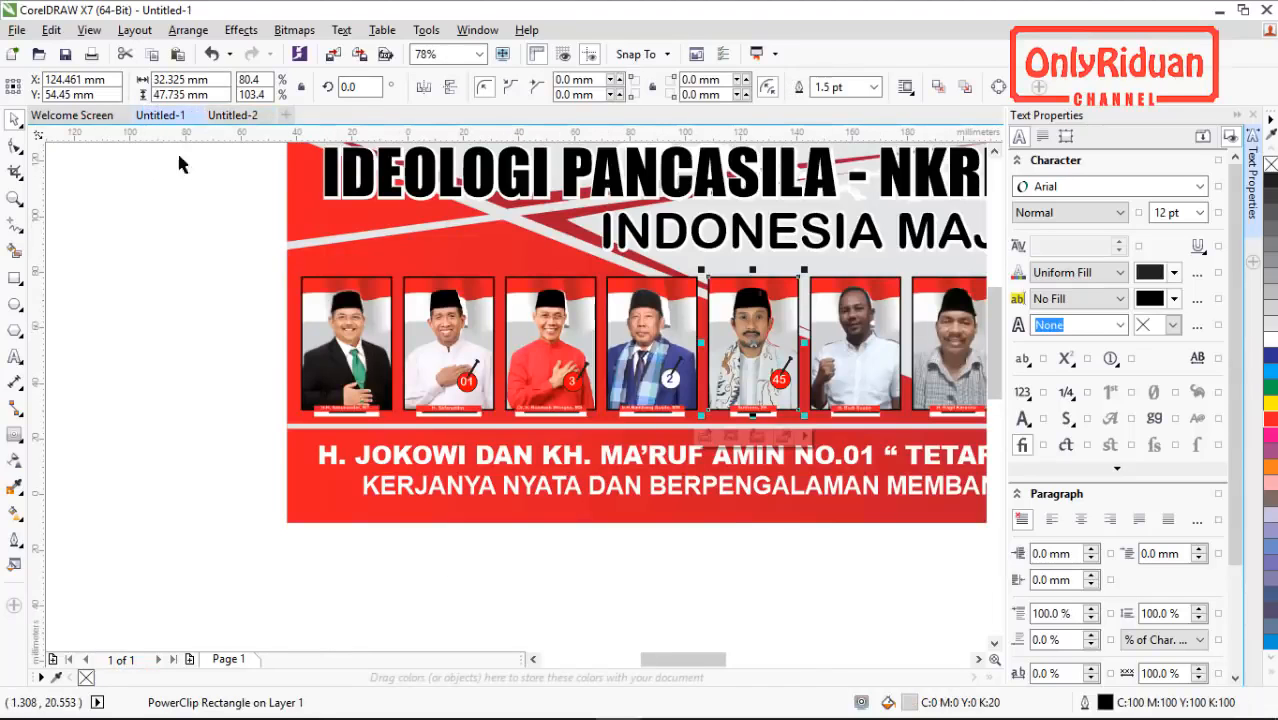
scroll(423, 360, "down", 1)
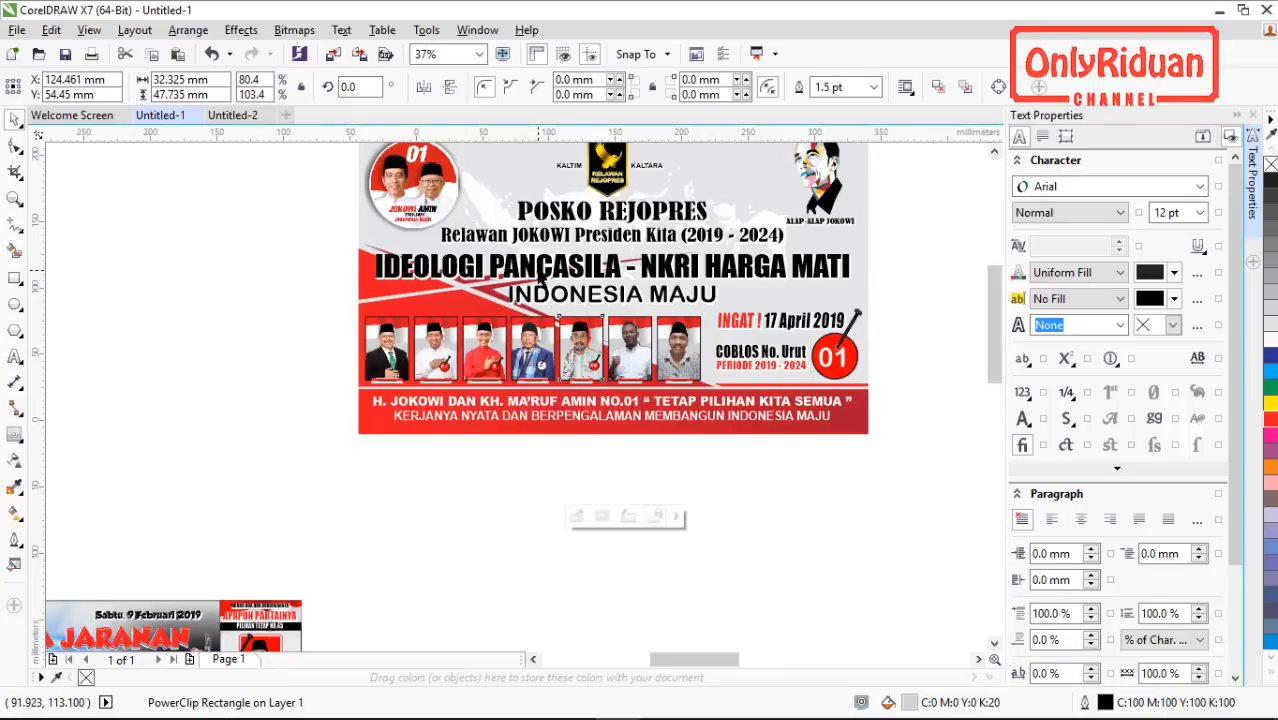
scroll(530, 272, "up", 1)
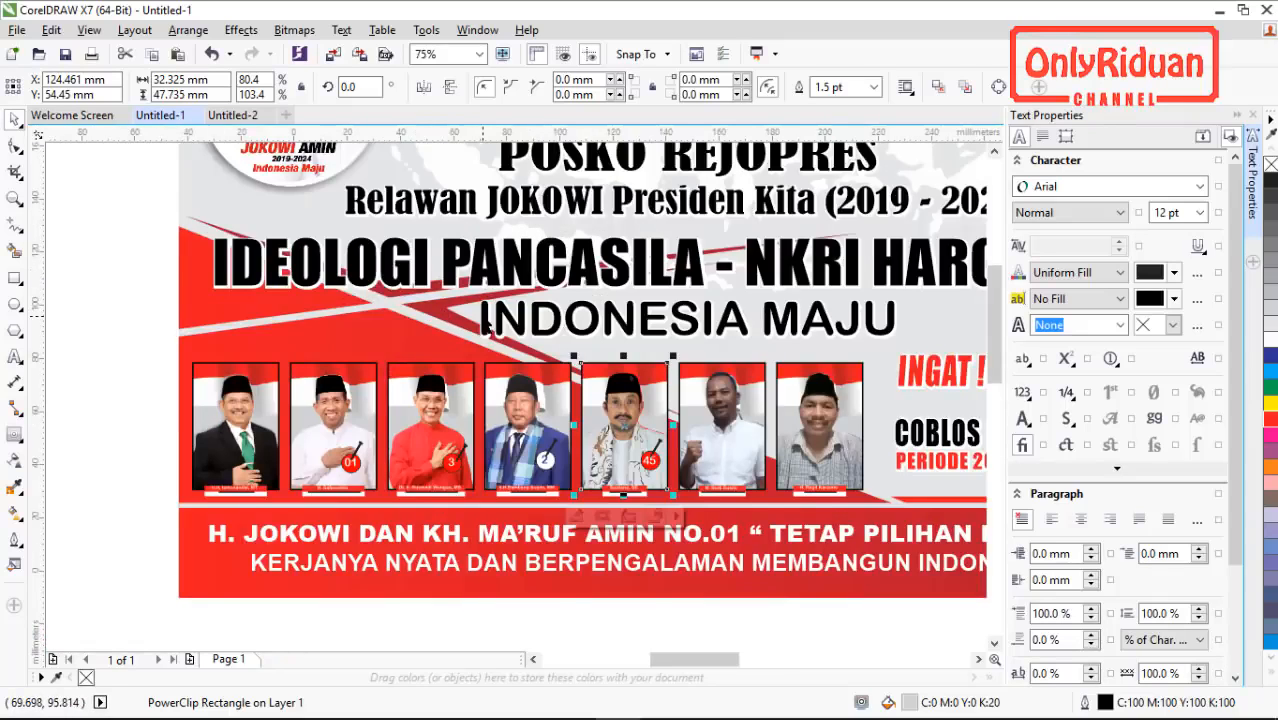
scroll(465, 311, "down", 1)
scroll(465, 311, "down", 1)
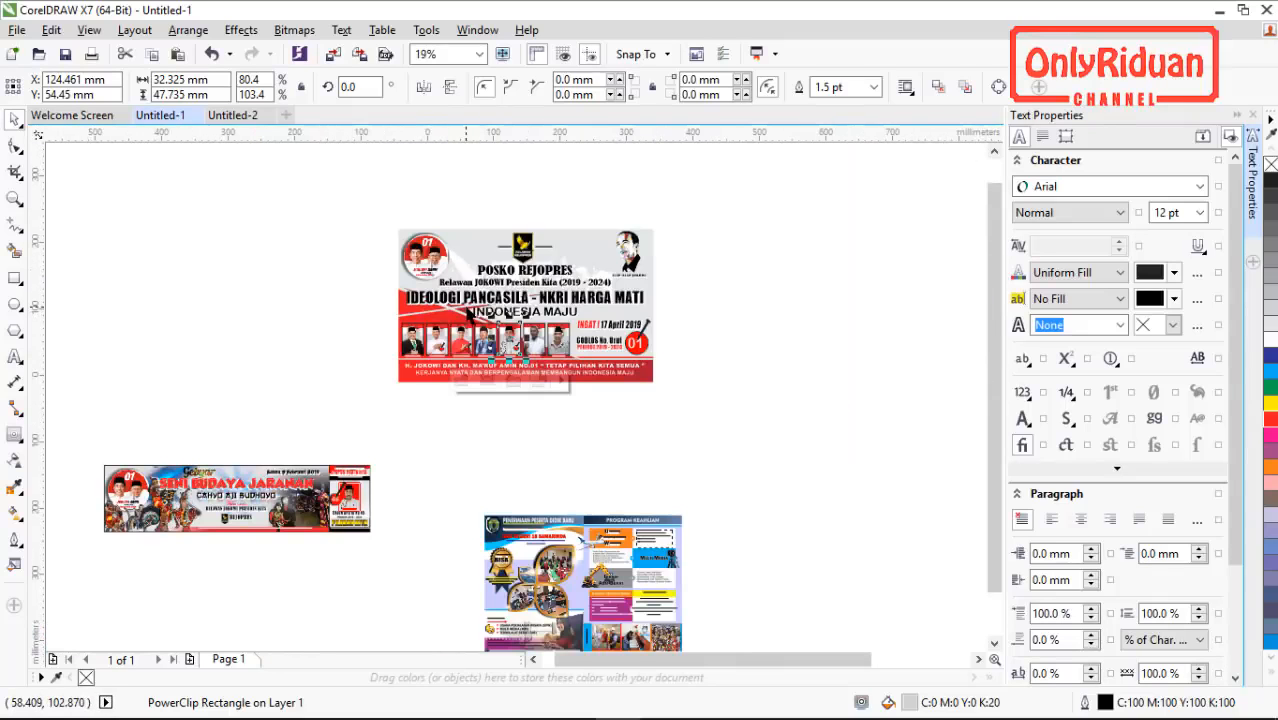
scroll(604, 614, "up", 2)
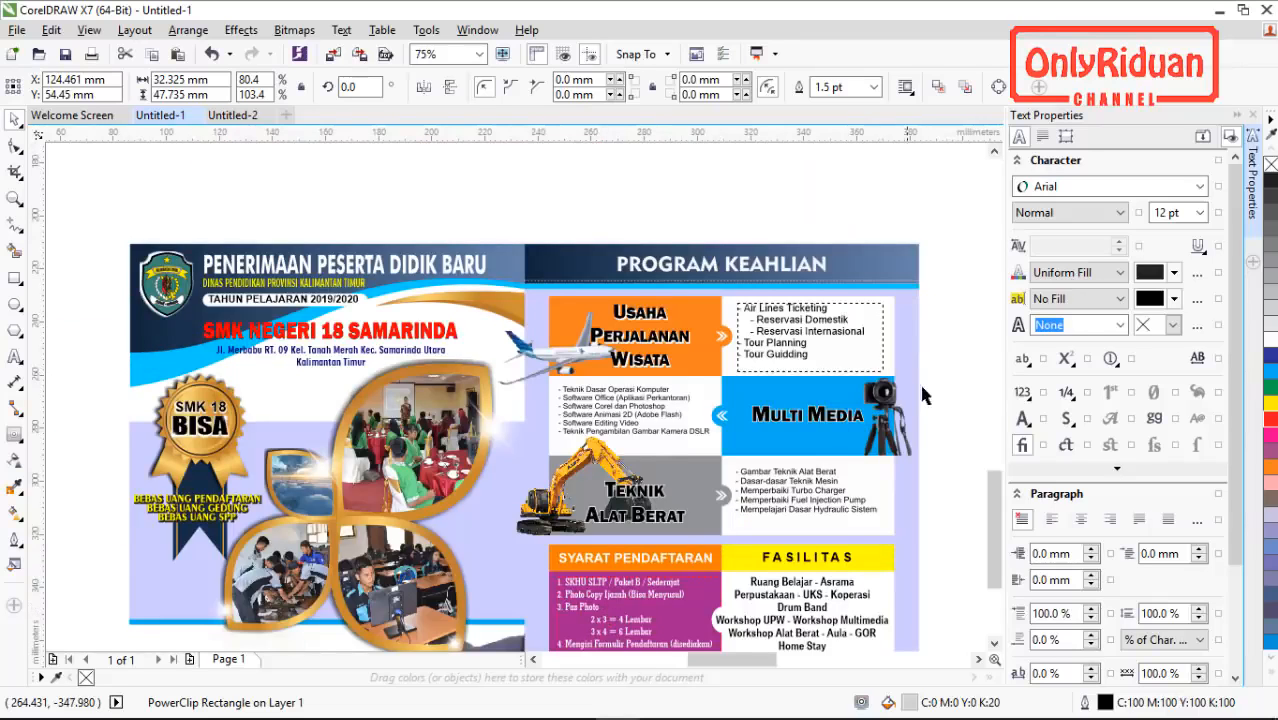
left_click_drag(996, 505, 996, 537)
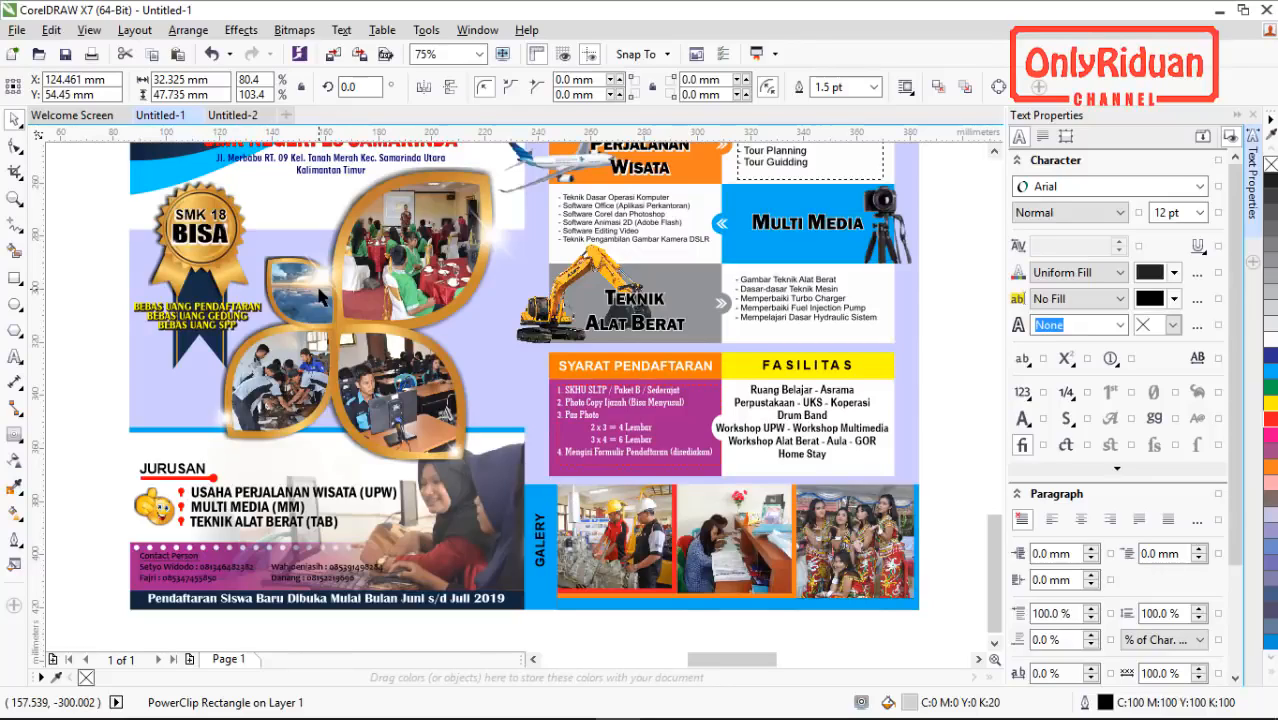
Step: Return to Untitled-2, bring the red triangle to the front of the page and send it to the back of the page
left_click(233, 115)
left_click(642, 590)
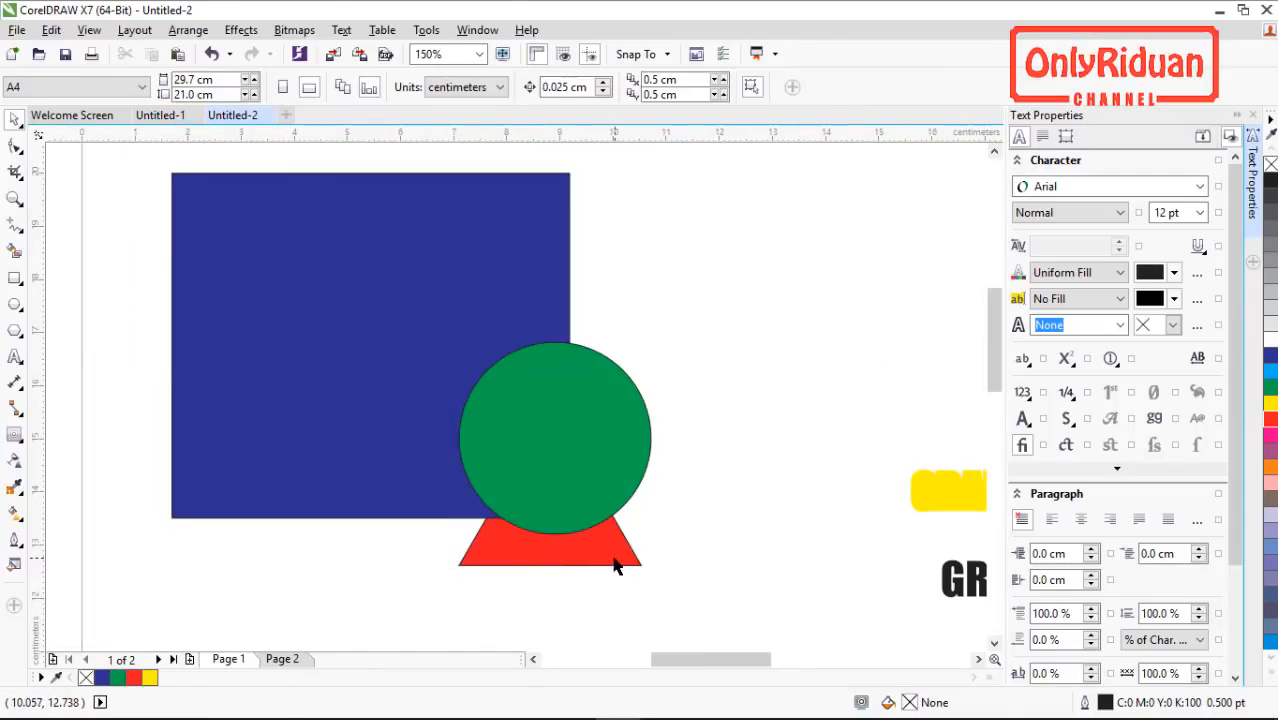
left_click(618, 562)
key("ctrl+Home")
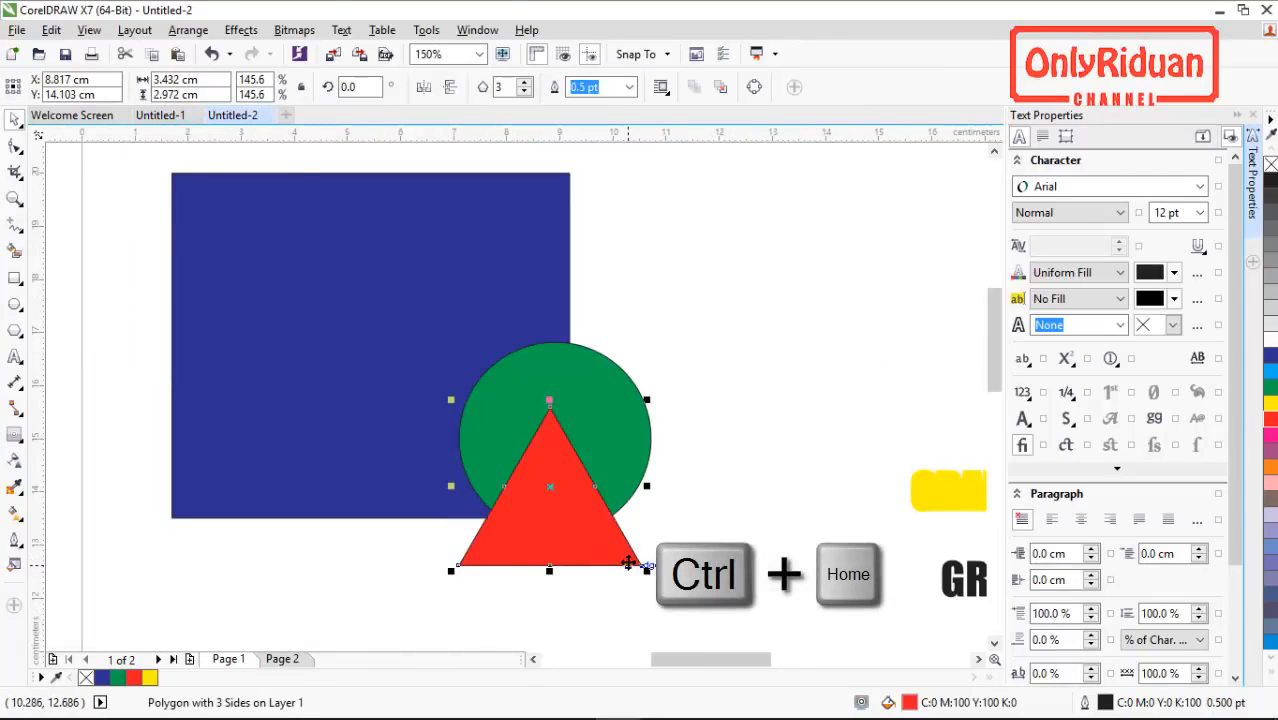
key("ctrl+End")
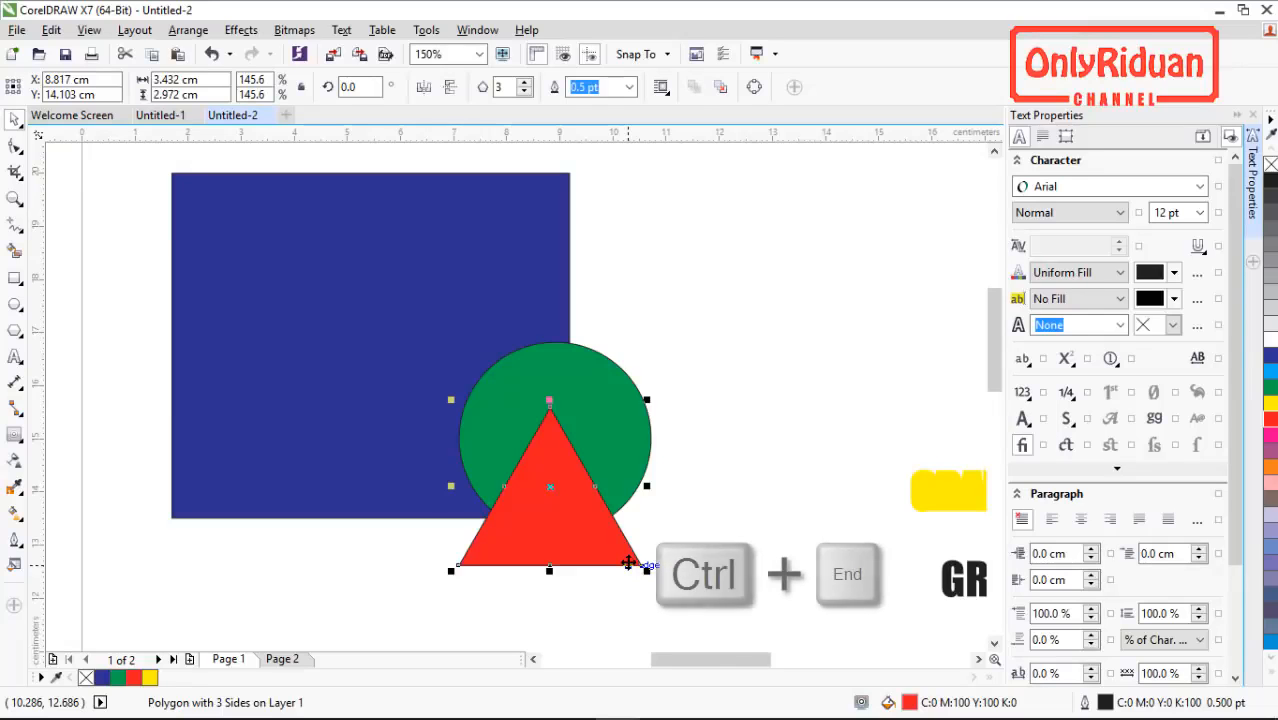